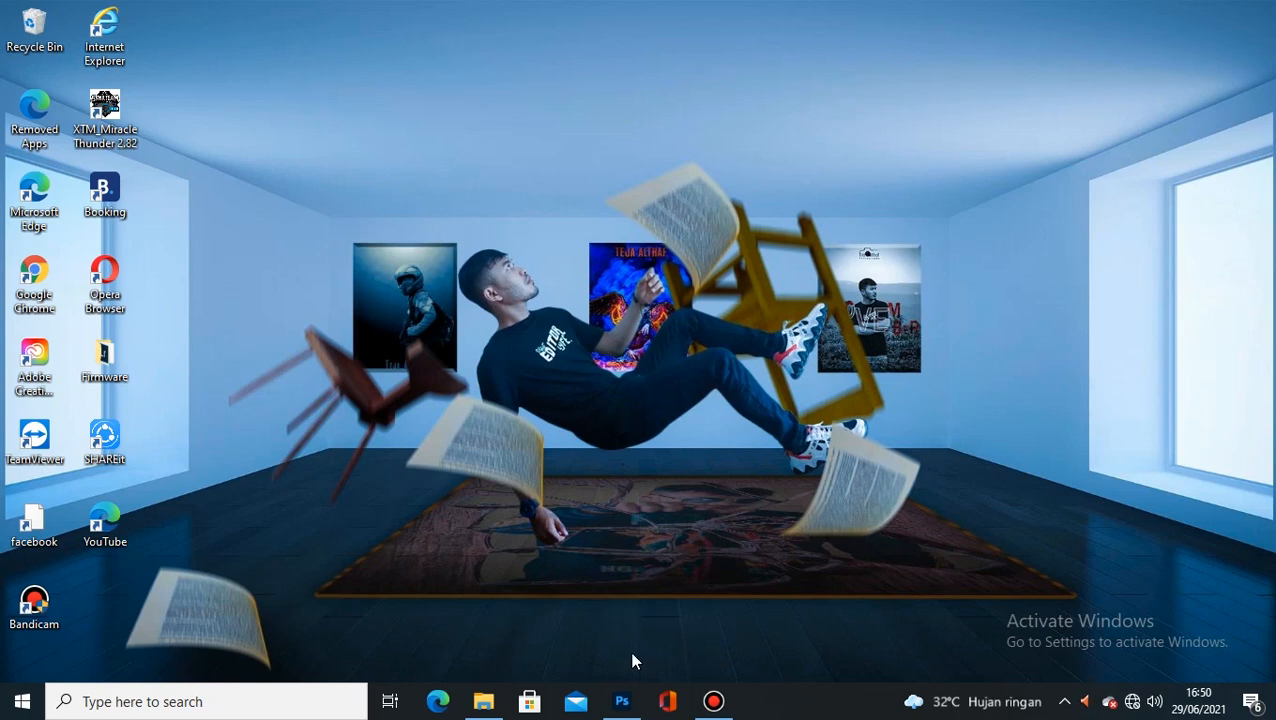
Switch to Photoshop and activate the Pen tool in Path mode
click(622, 702)
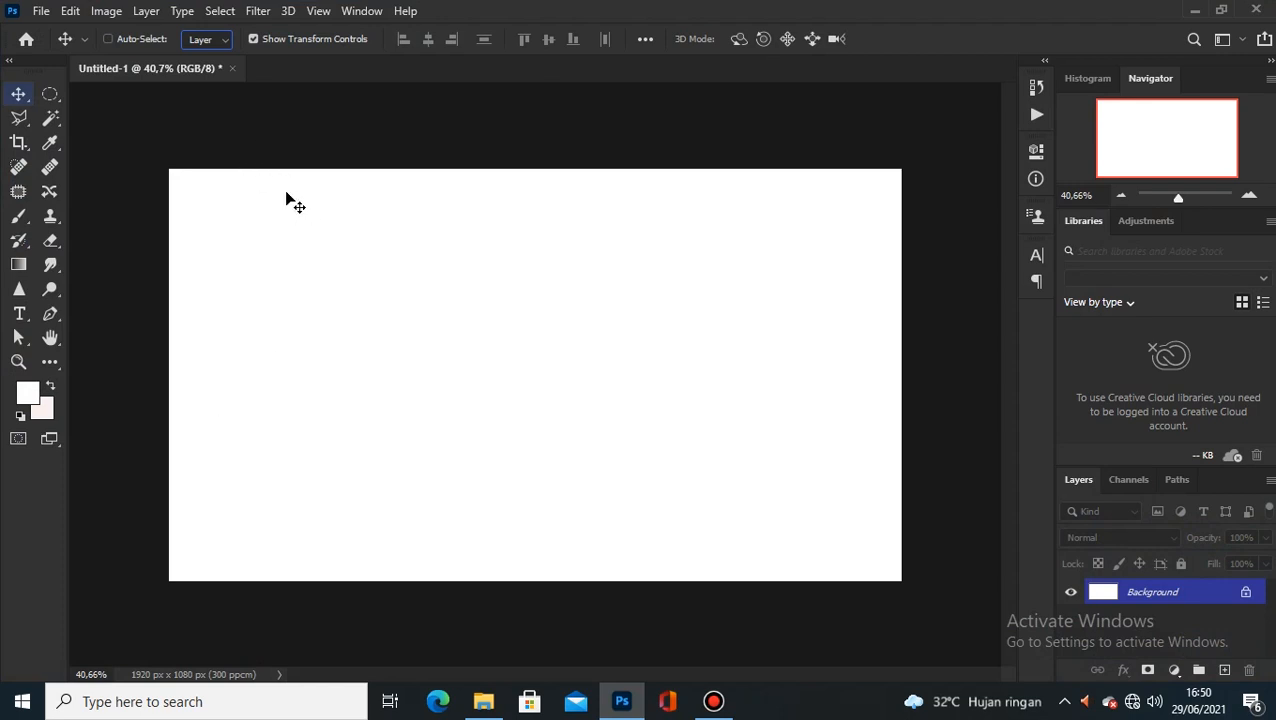
click(52, 315)
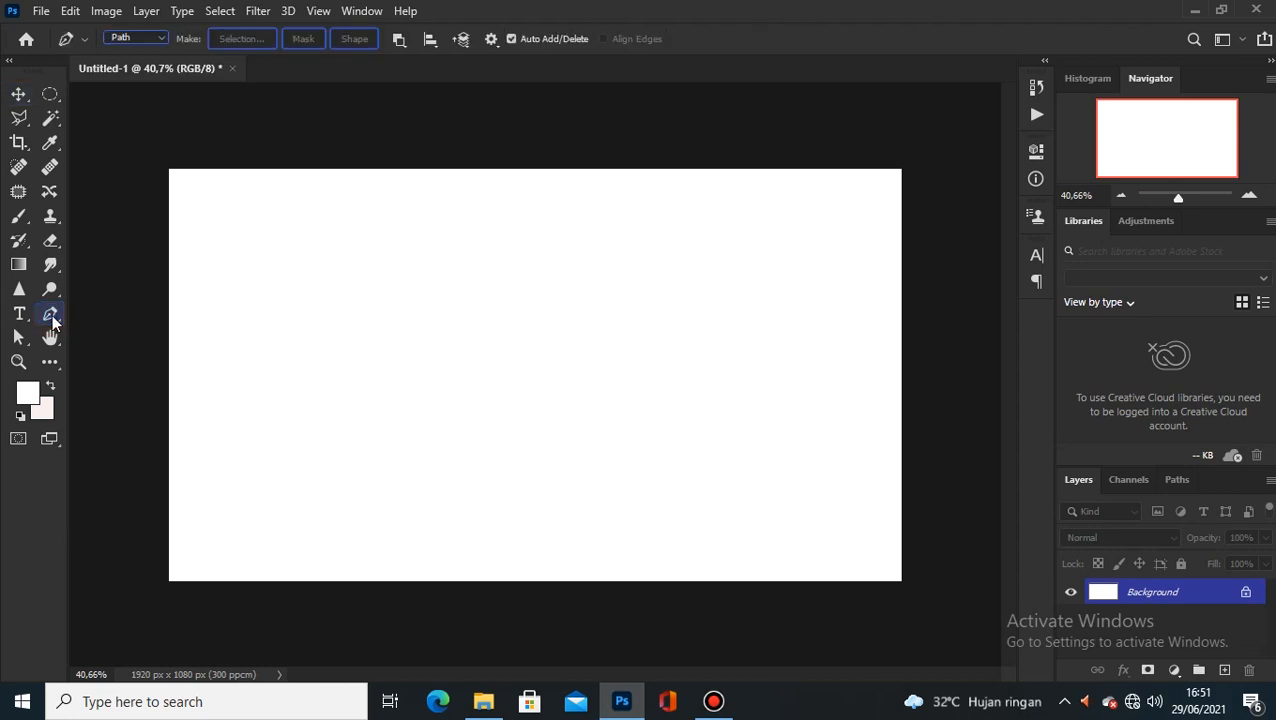
click(156, 40)
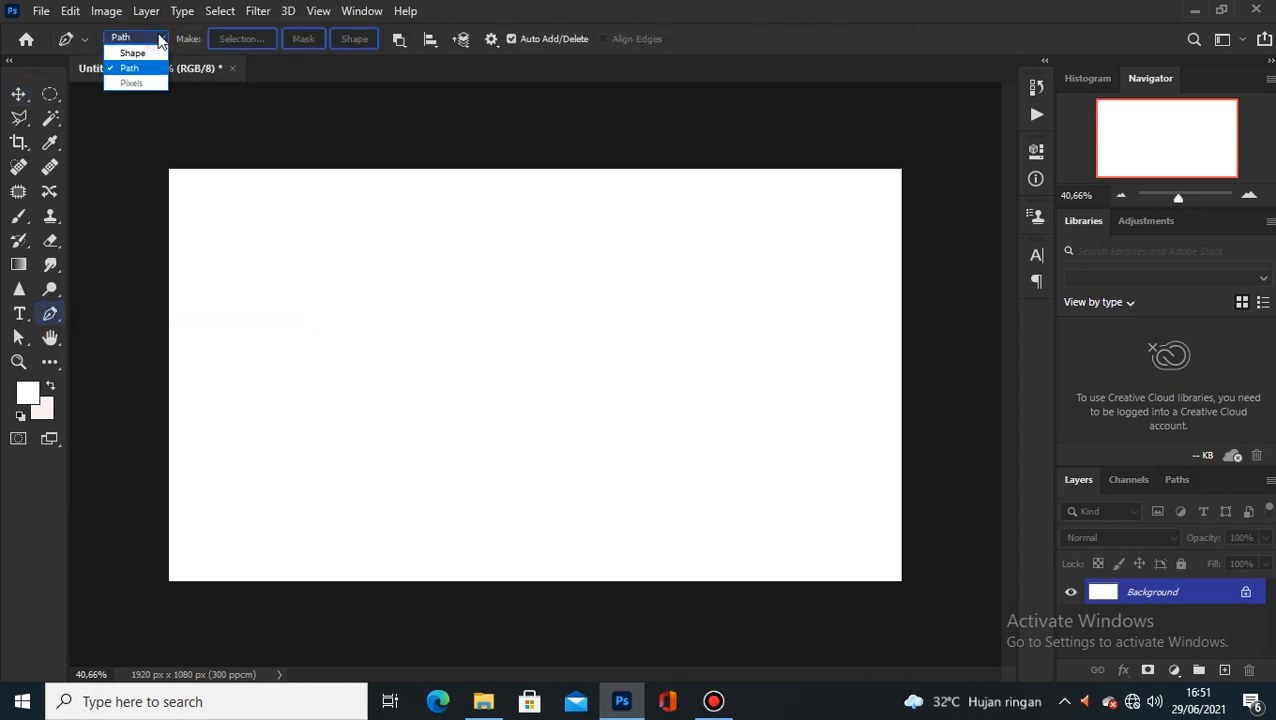
click(149, 70)
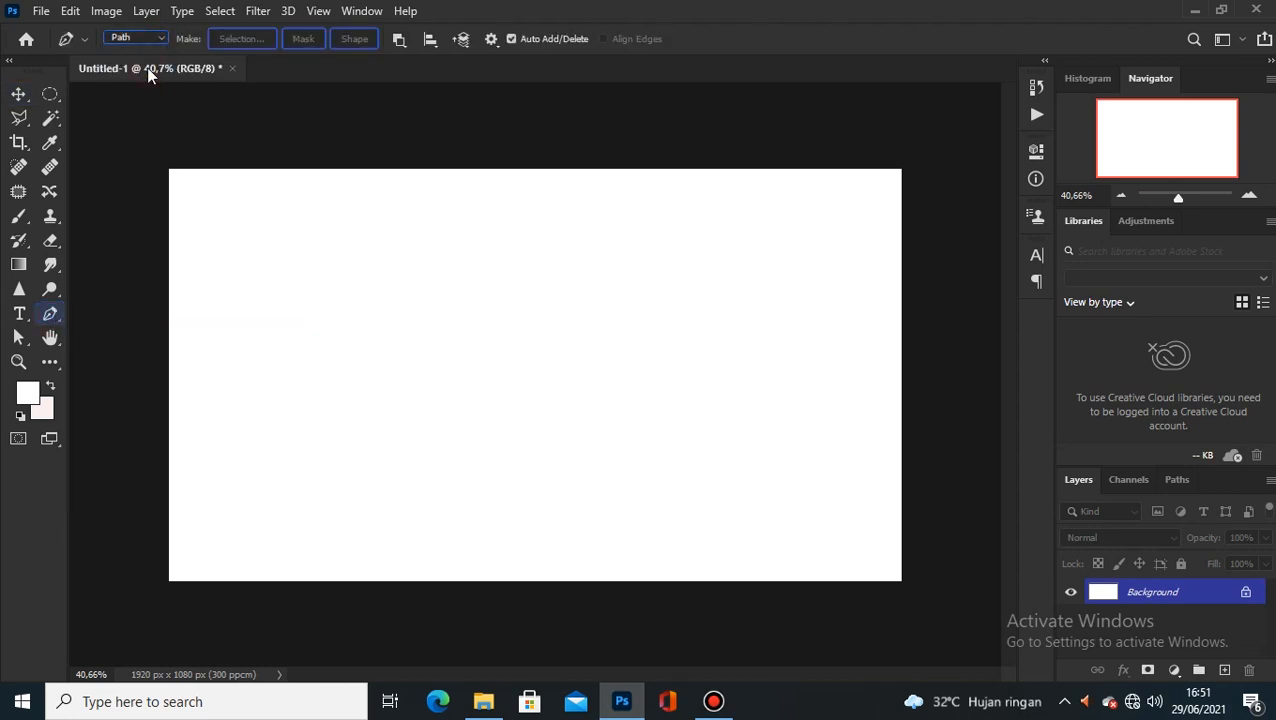
click(154, 40)
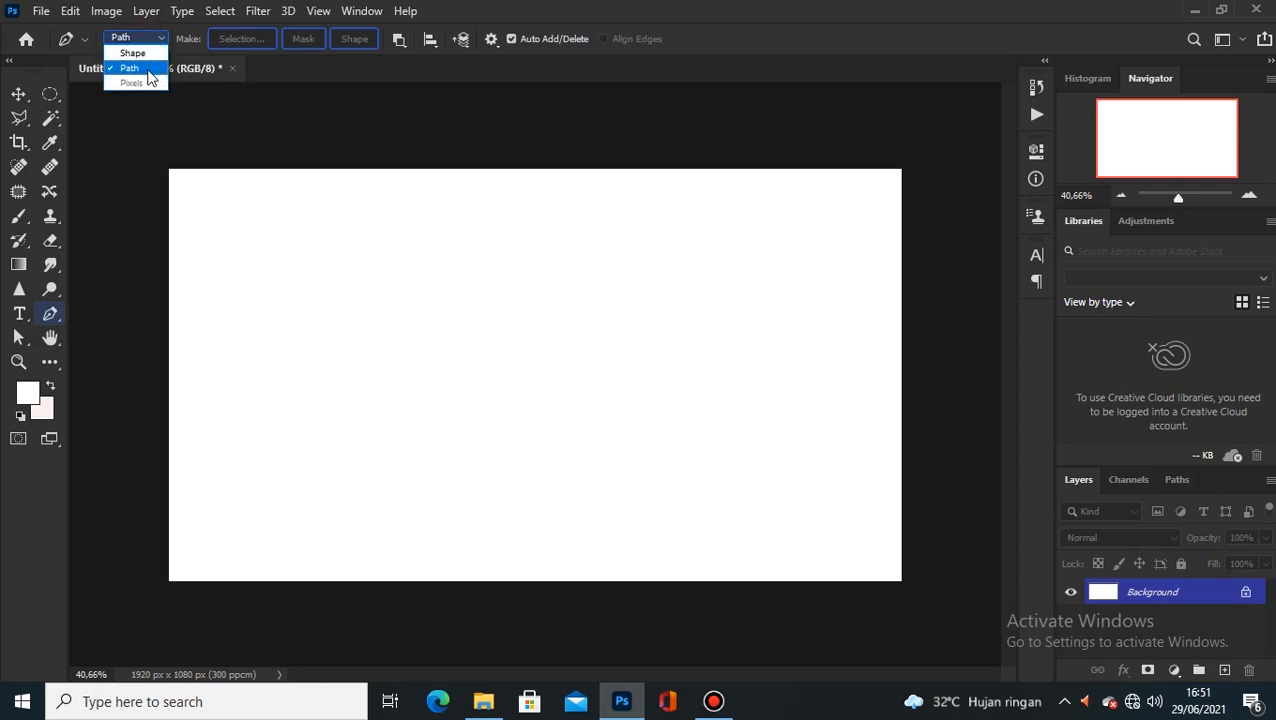
click(149, 70)
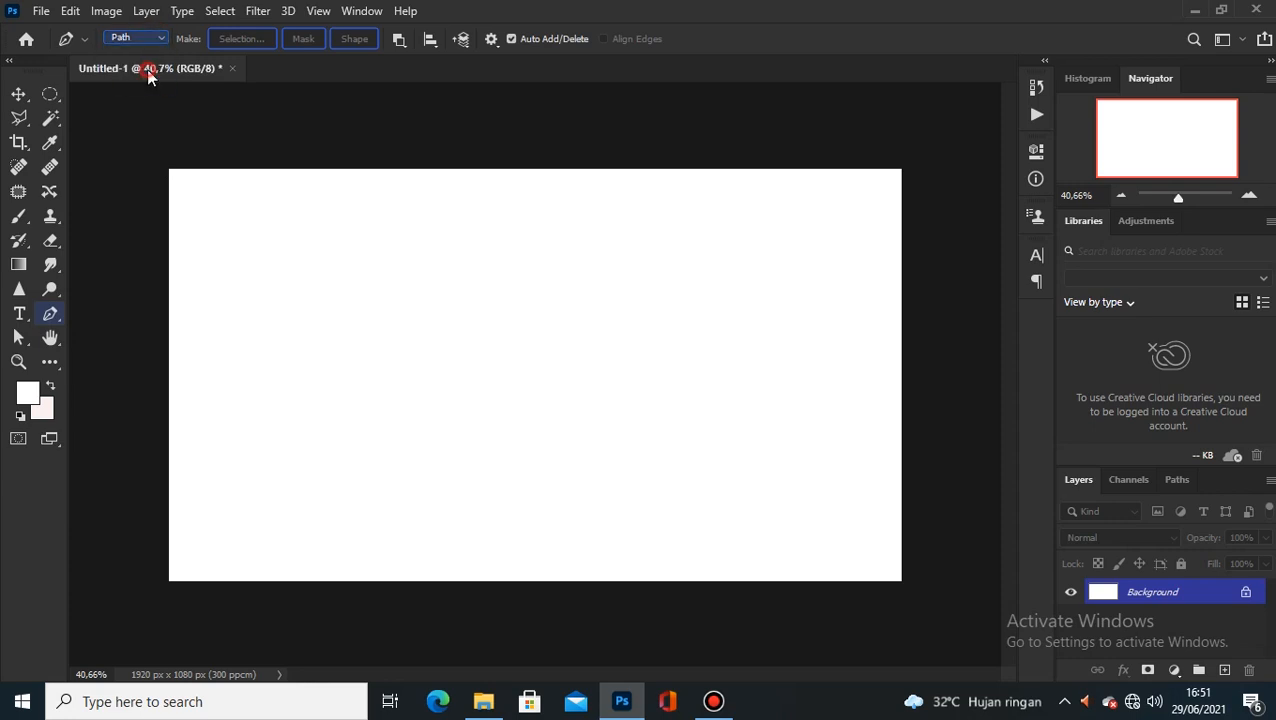
Add an empty layer above the Background and delete the surplus second new layer
click(1225, 671)
click(1225, 671)
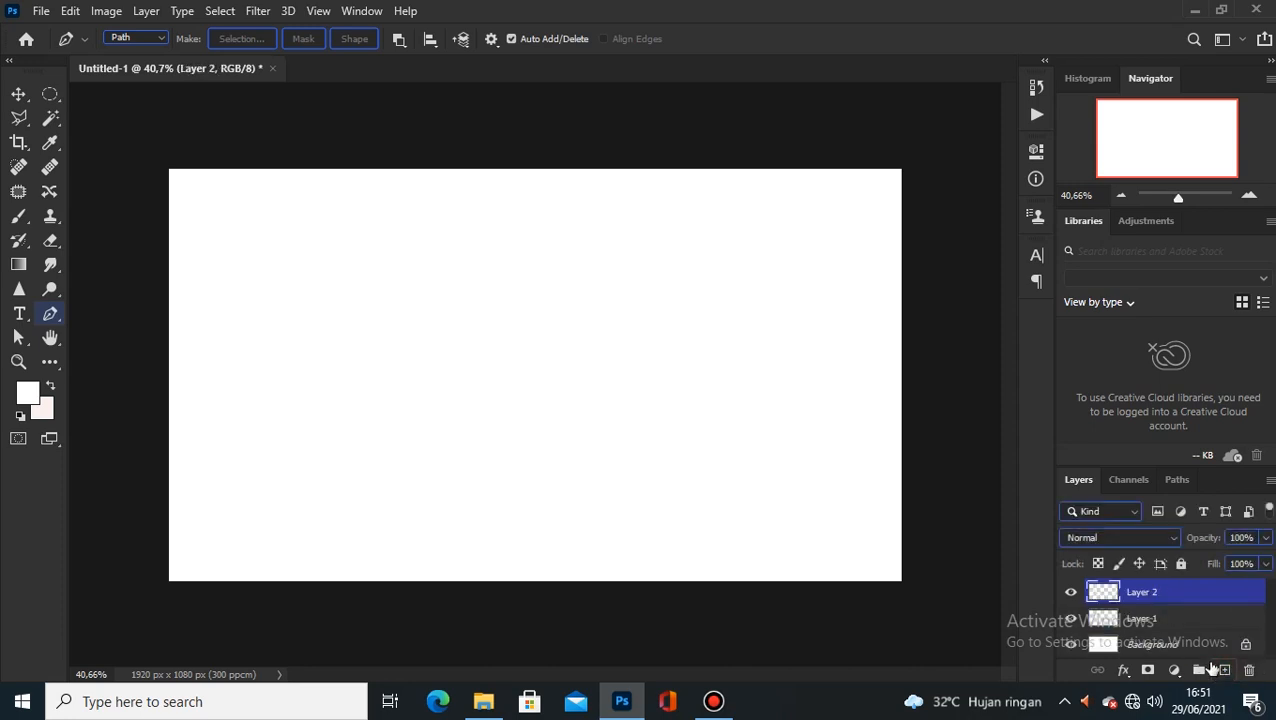
right_click(1175, 600)
click(988, 116)
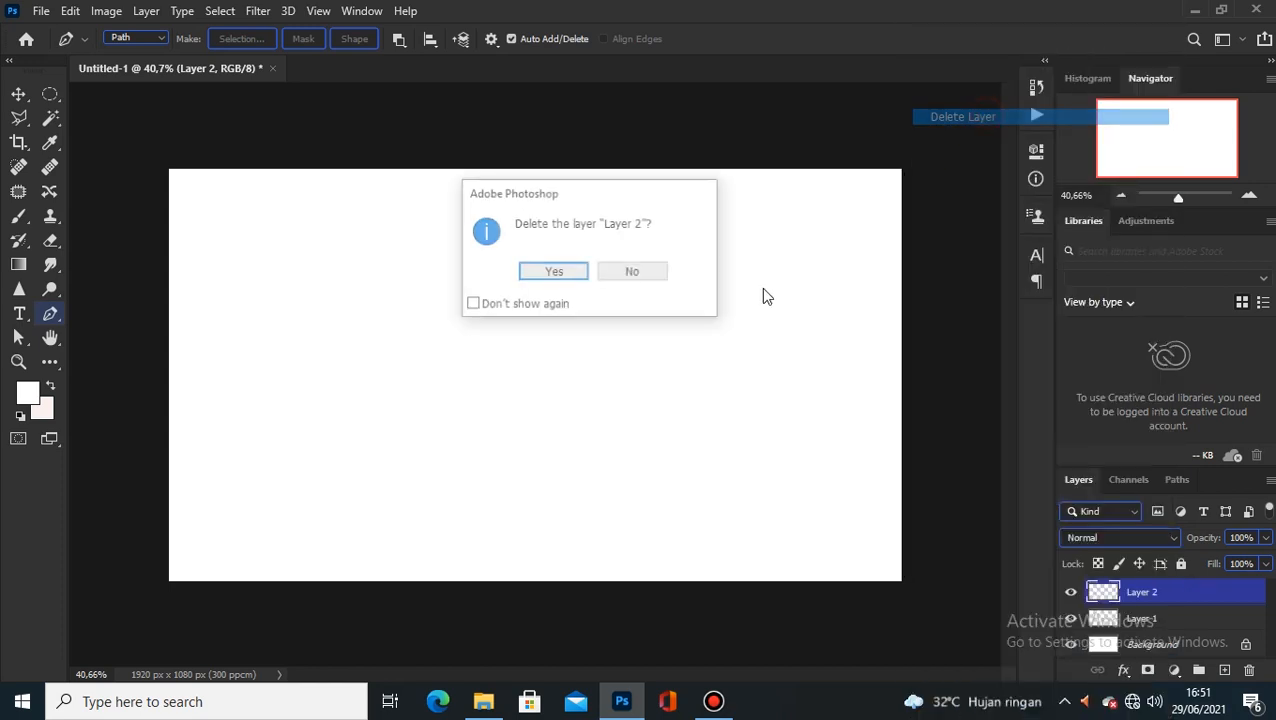
click(573, 275)
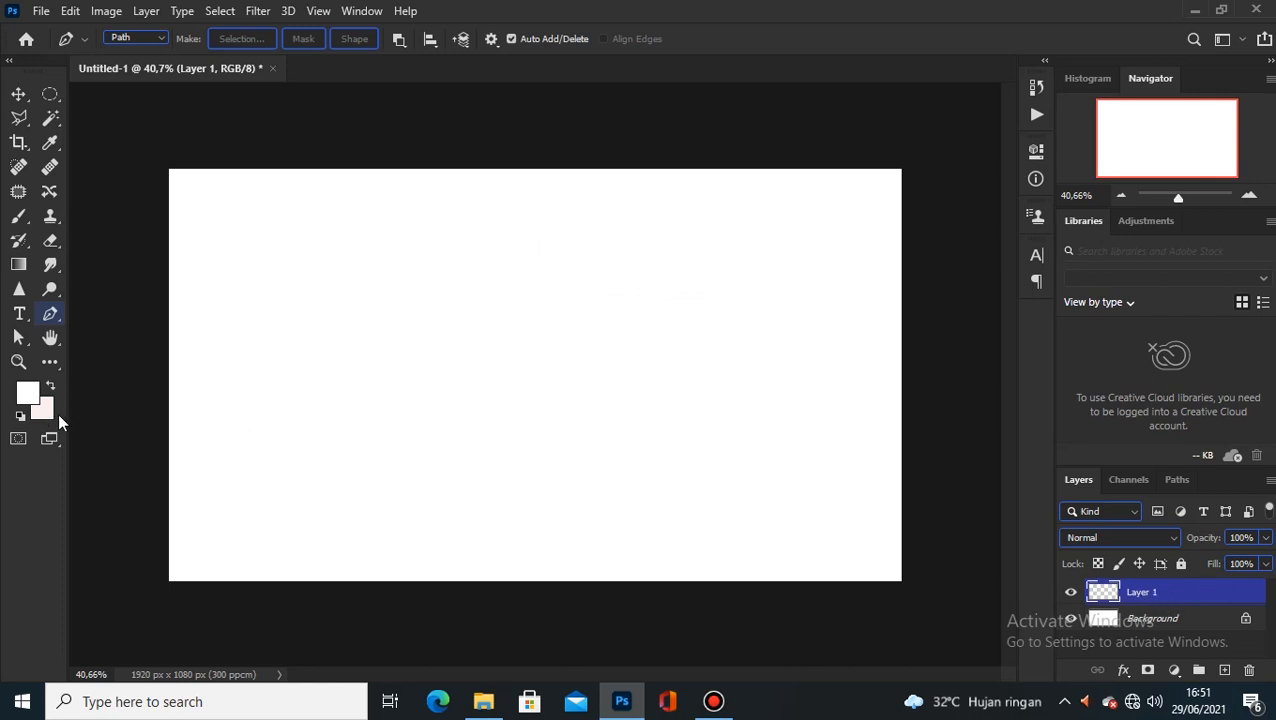
Set the foreground colour to black (000000) and fill Layer 1 with it using the Paint Bucket tool
key(u)
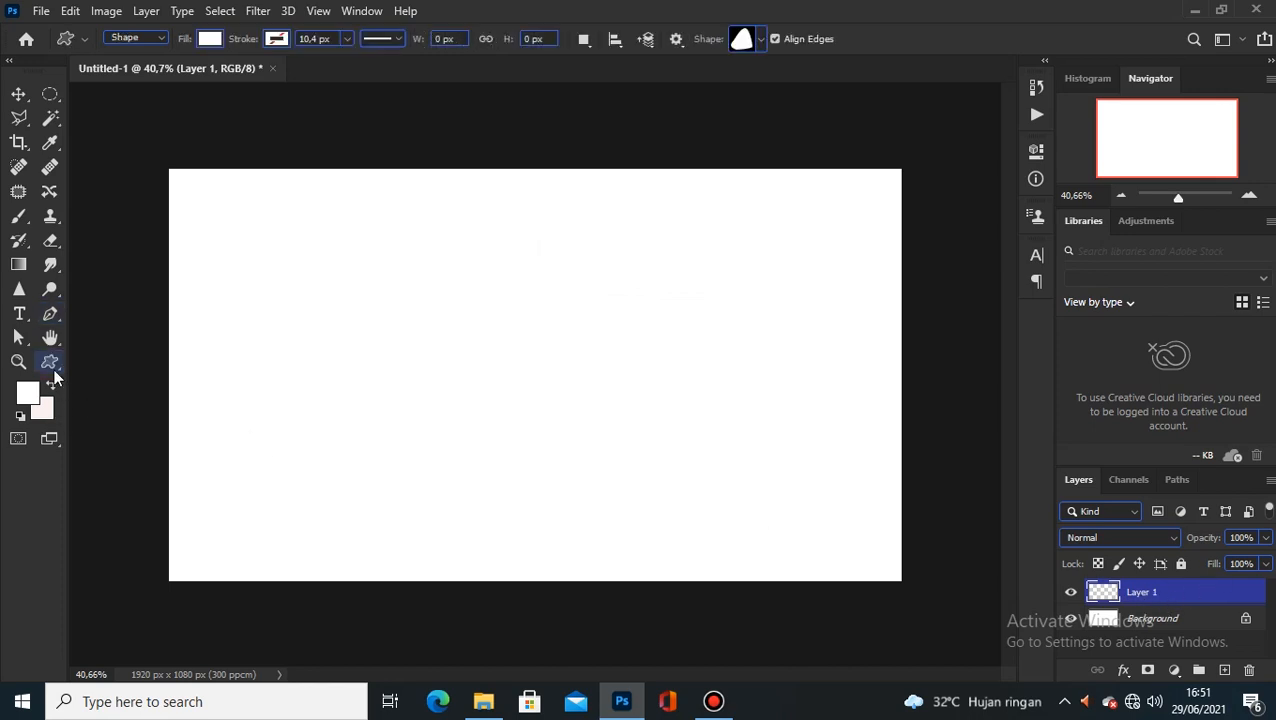
right_click(53, 369)
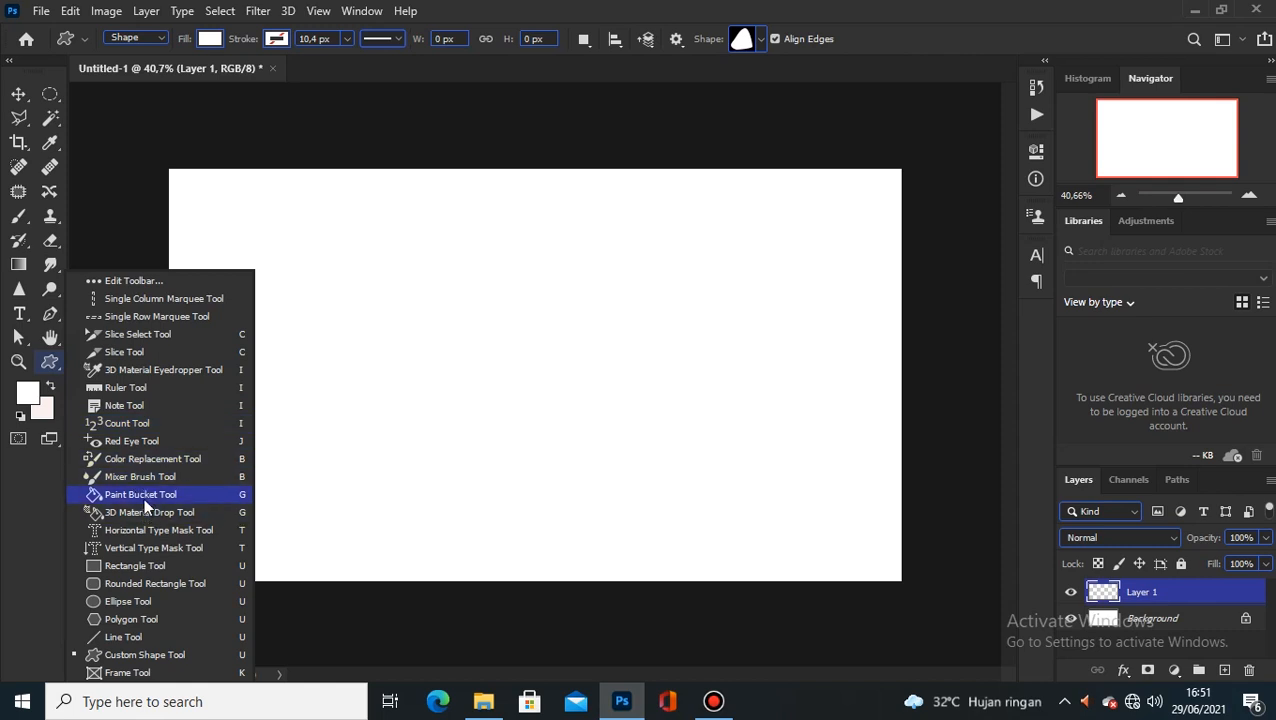
click(144, 497)
click(28, 393)
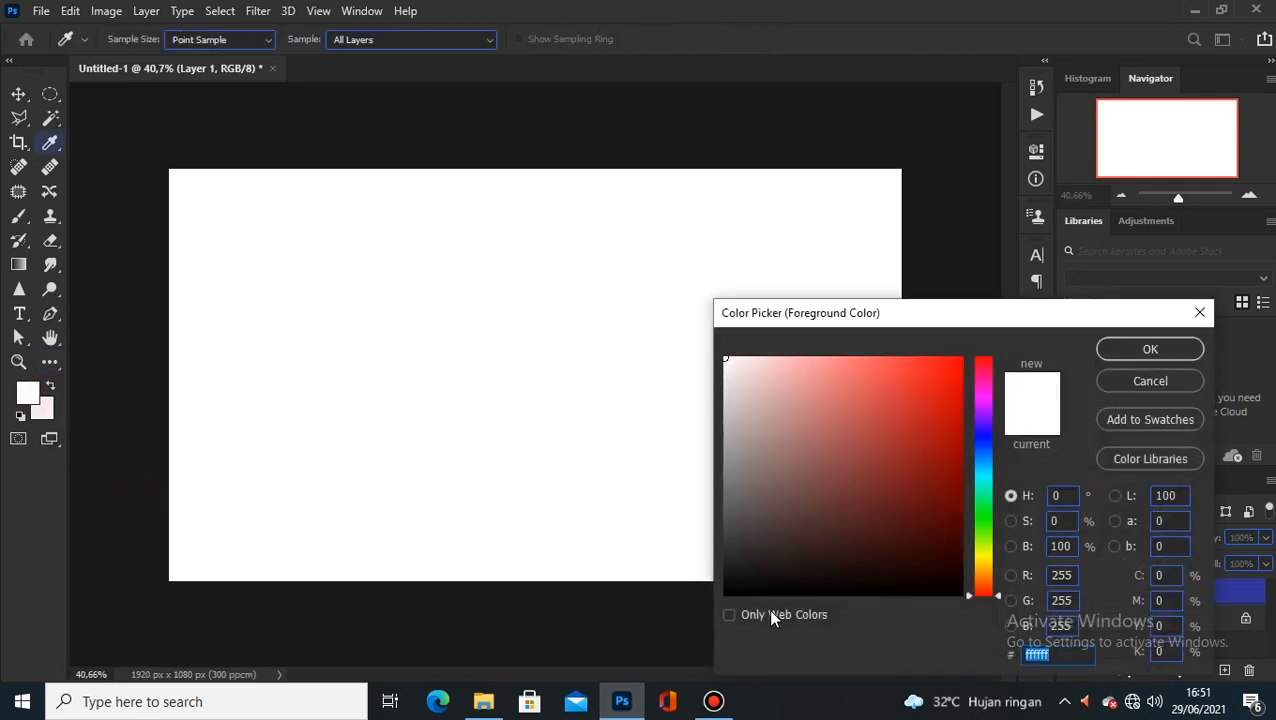
click(726, 593)
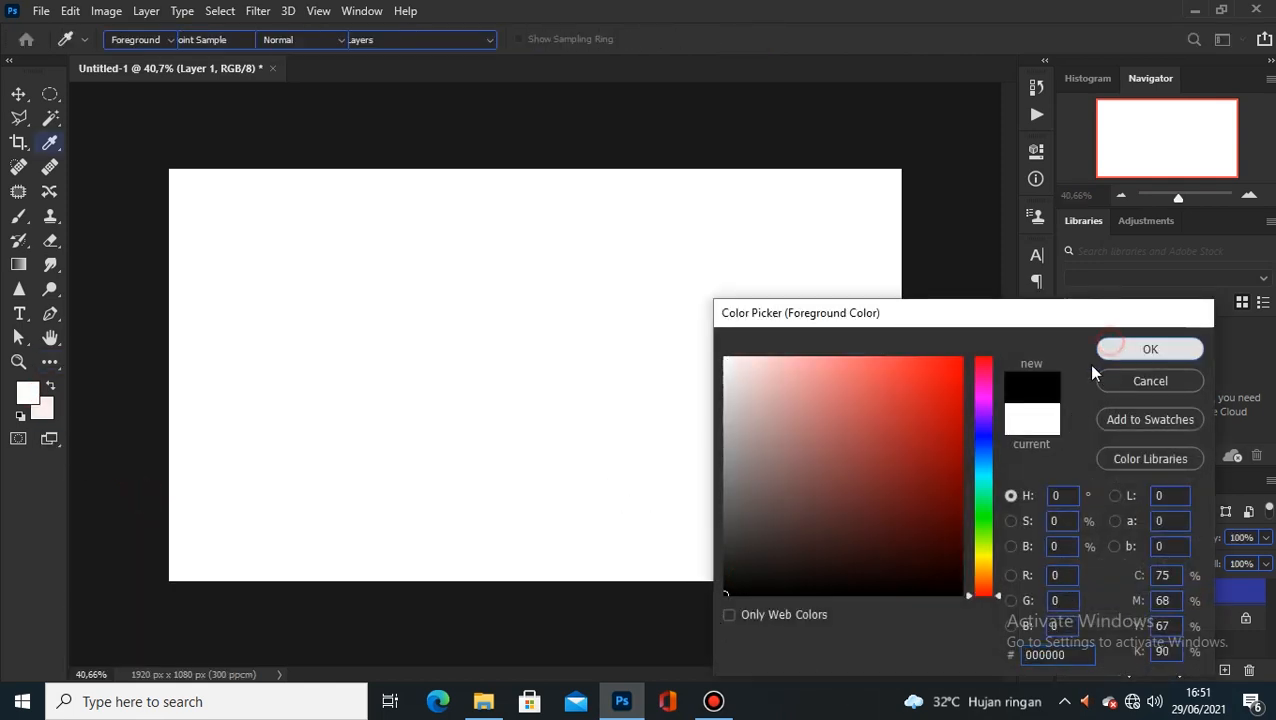
click(1108, 356)
click(604, 378)
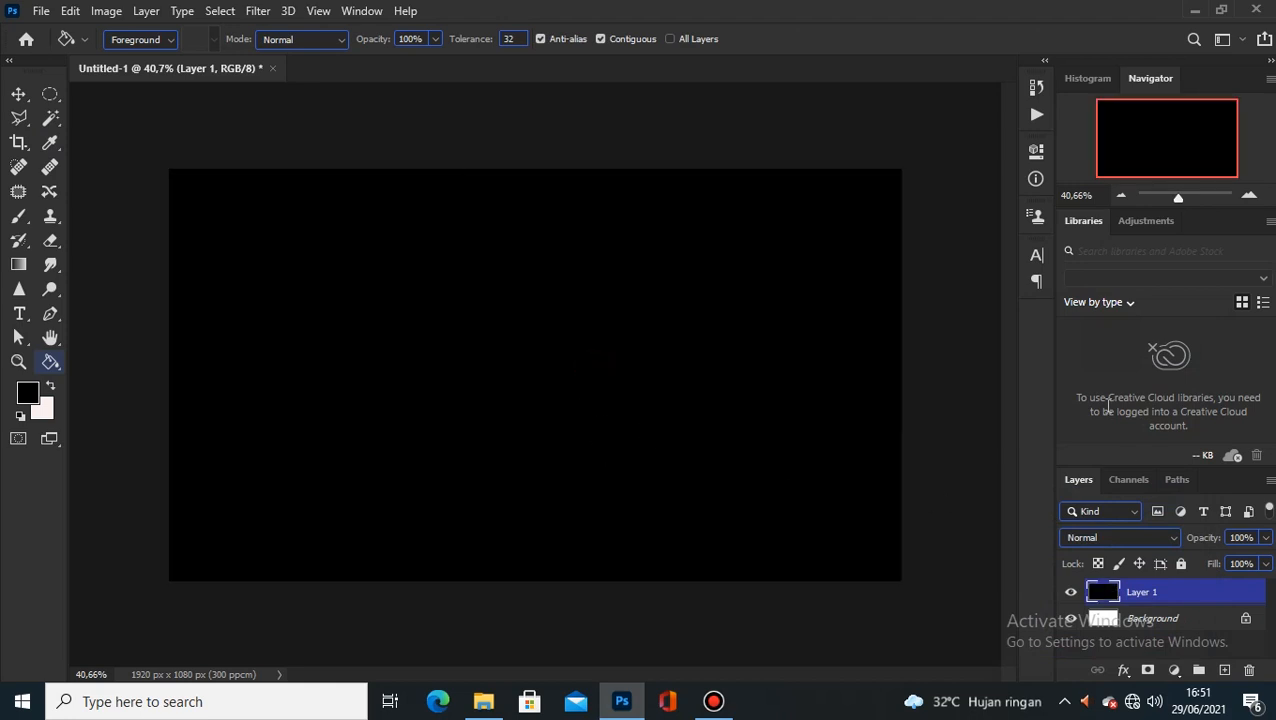
Draw a closed, straight-sided four-corner path left of the canvas centre with the Pen tool
drag(1180, 203, 1174, 203)
click(50, 313)
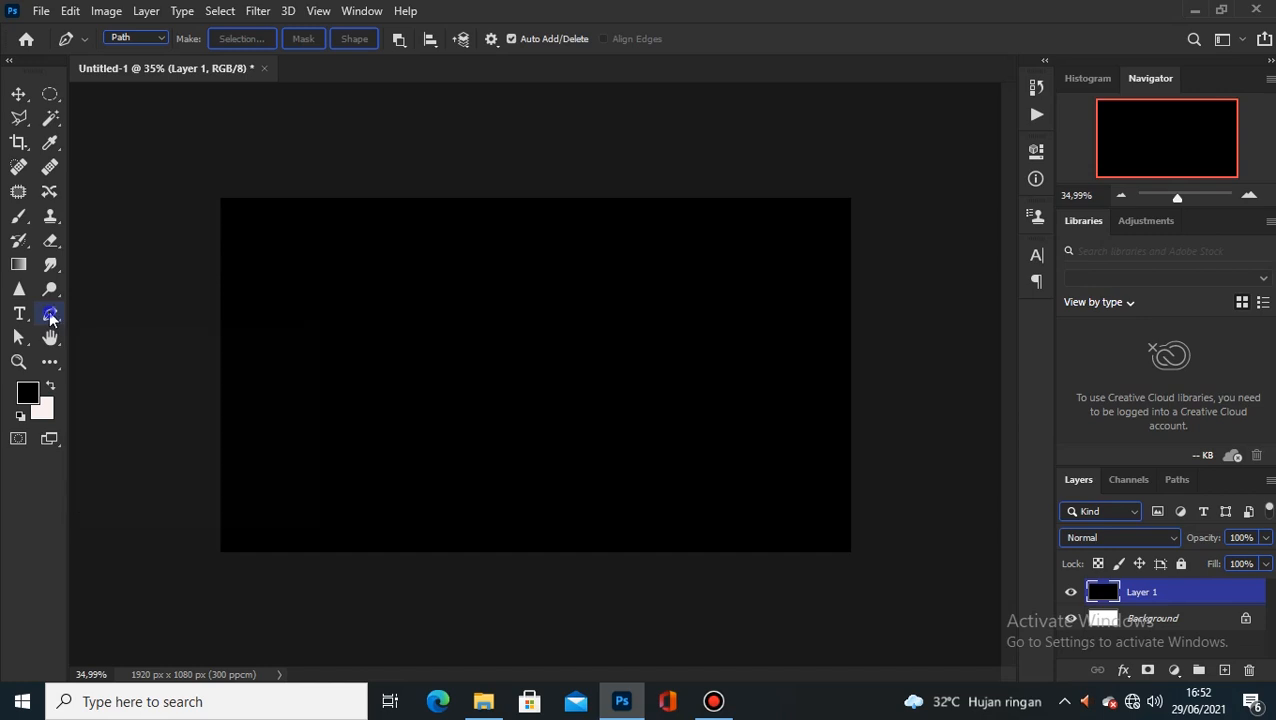
right_click(50, 313)
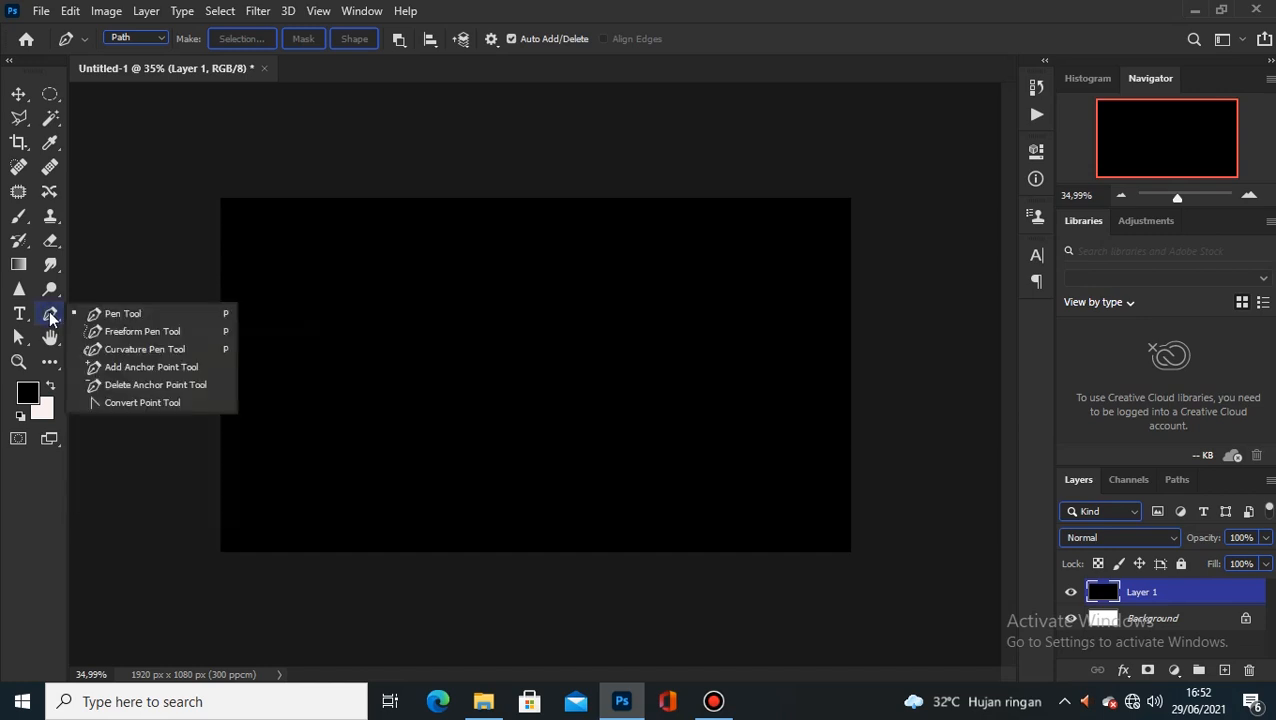
click(116, 313)
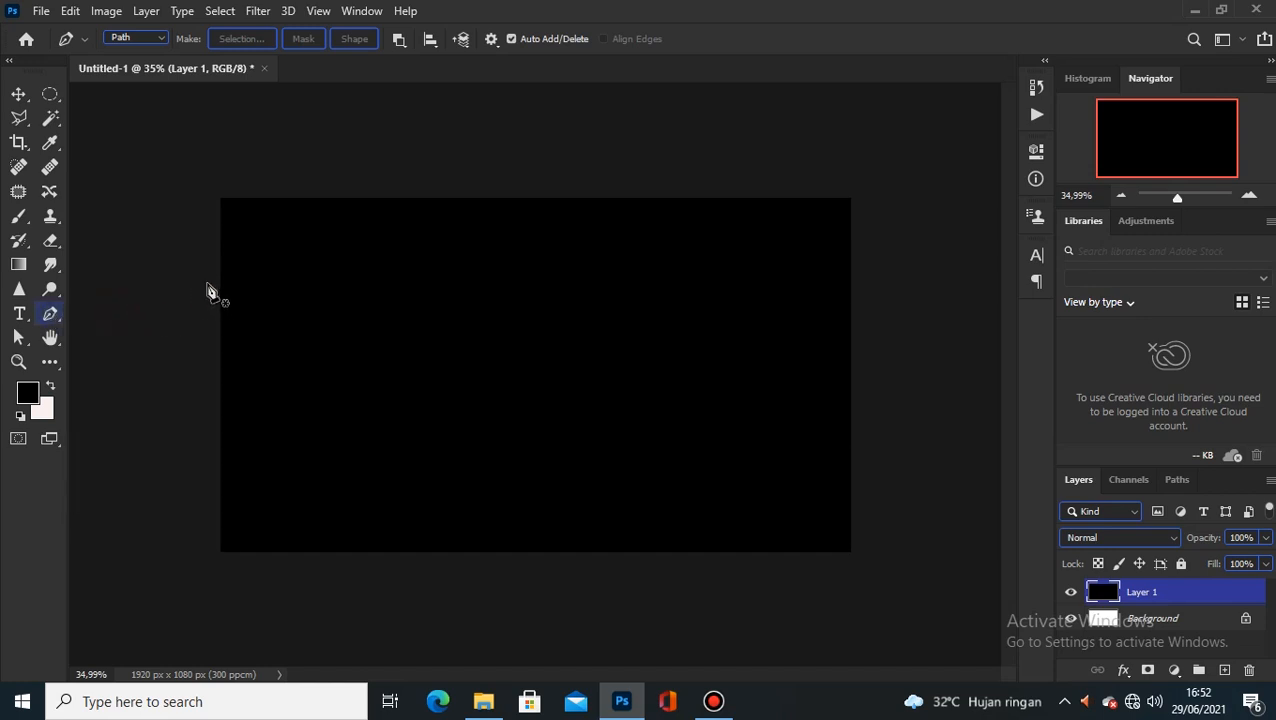
click(353, 300)
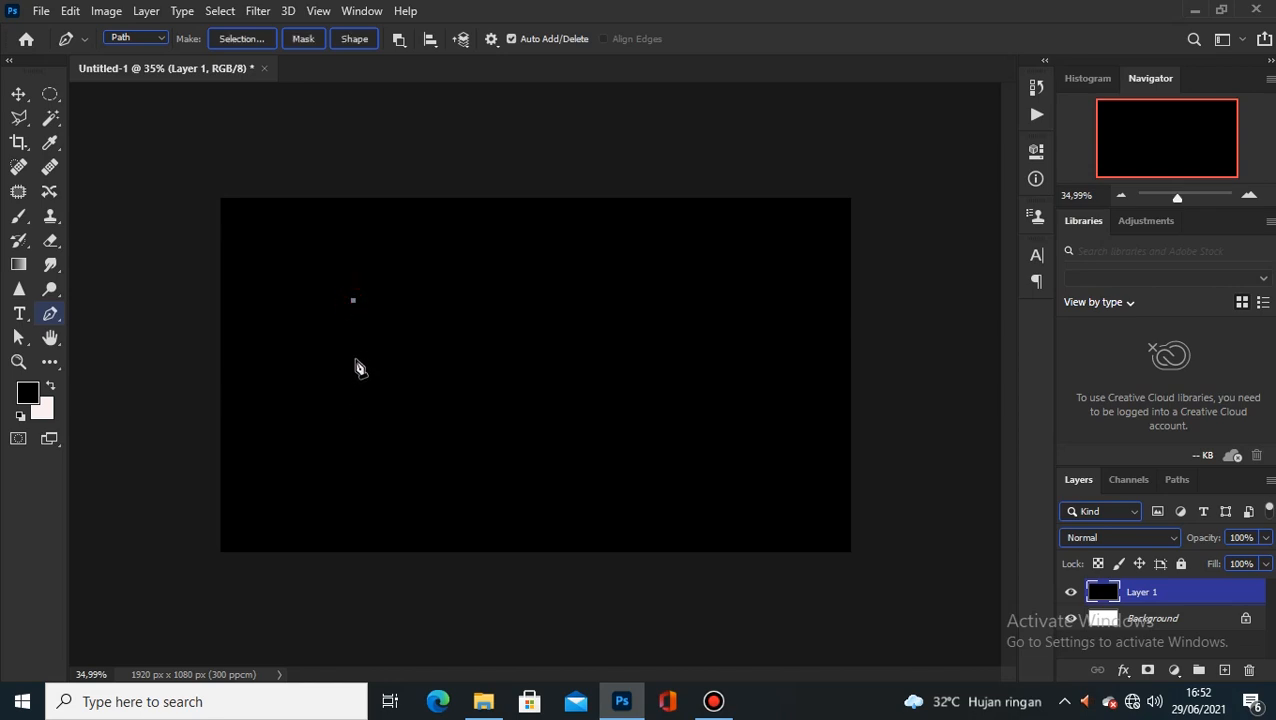
click(353, 412)
click(506, 408)
click(514, 305)
click(353, 301)
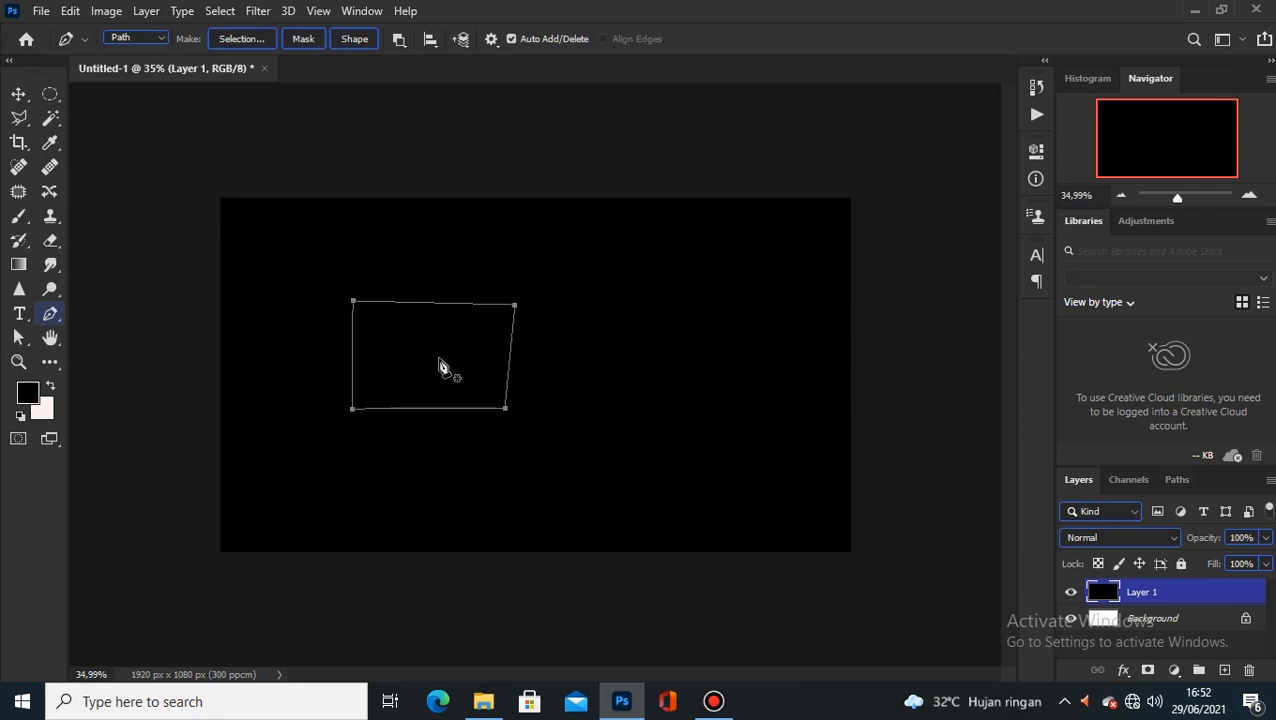
Draw a closed, rounded path with three anchor points to the right of the four-sided path
click(572, 352)
drag(642, 318, 700, 319)
drag(690, 396, 683, 421)
drag(572, 352, 589, 249)
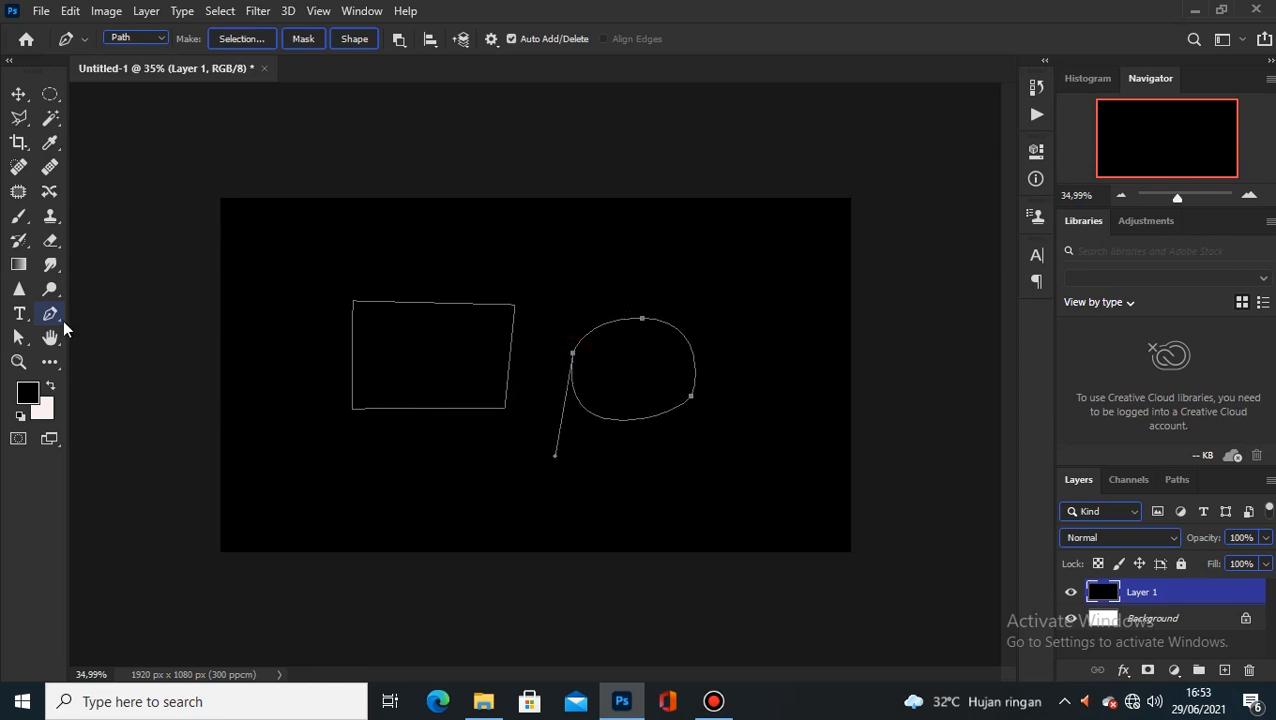
Draw a closed, roughly round path below the two existing shapes with the Freeform Pen tool
right_click(58, 316)
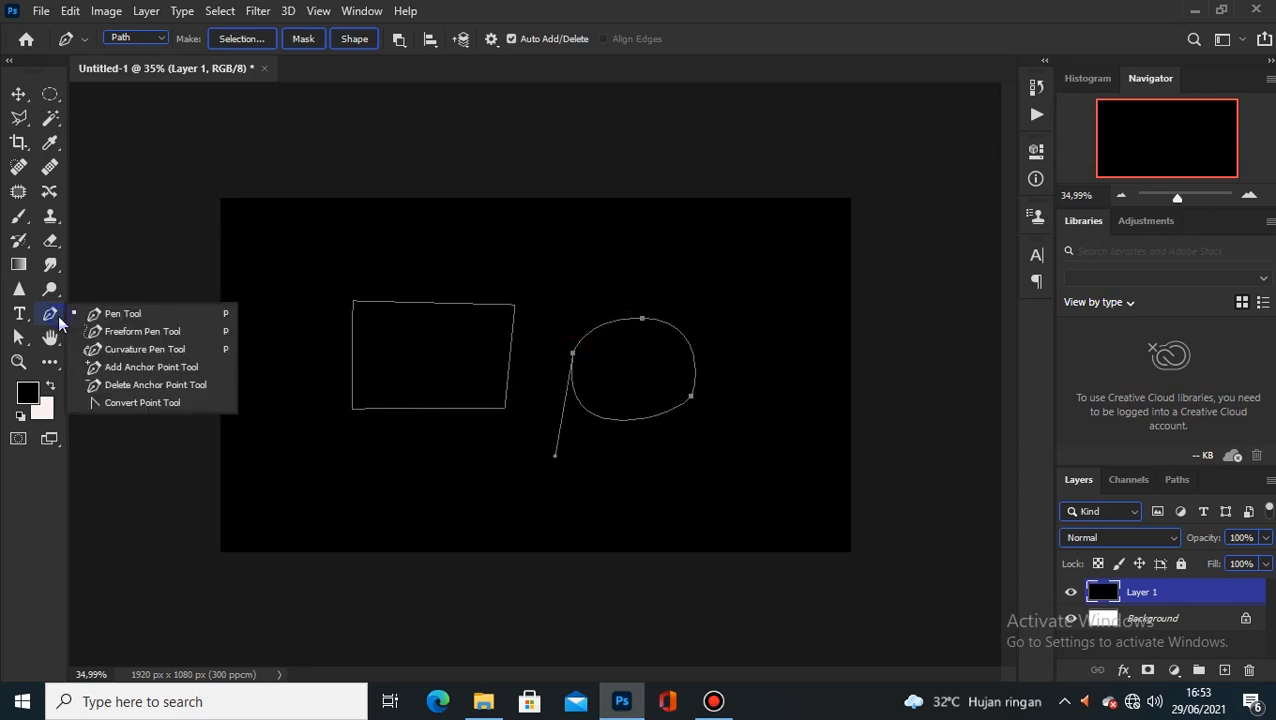
click(161, 331)
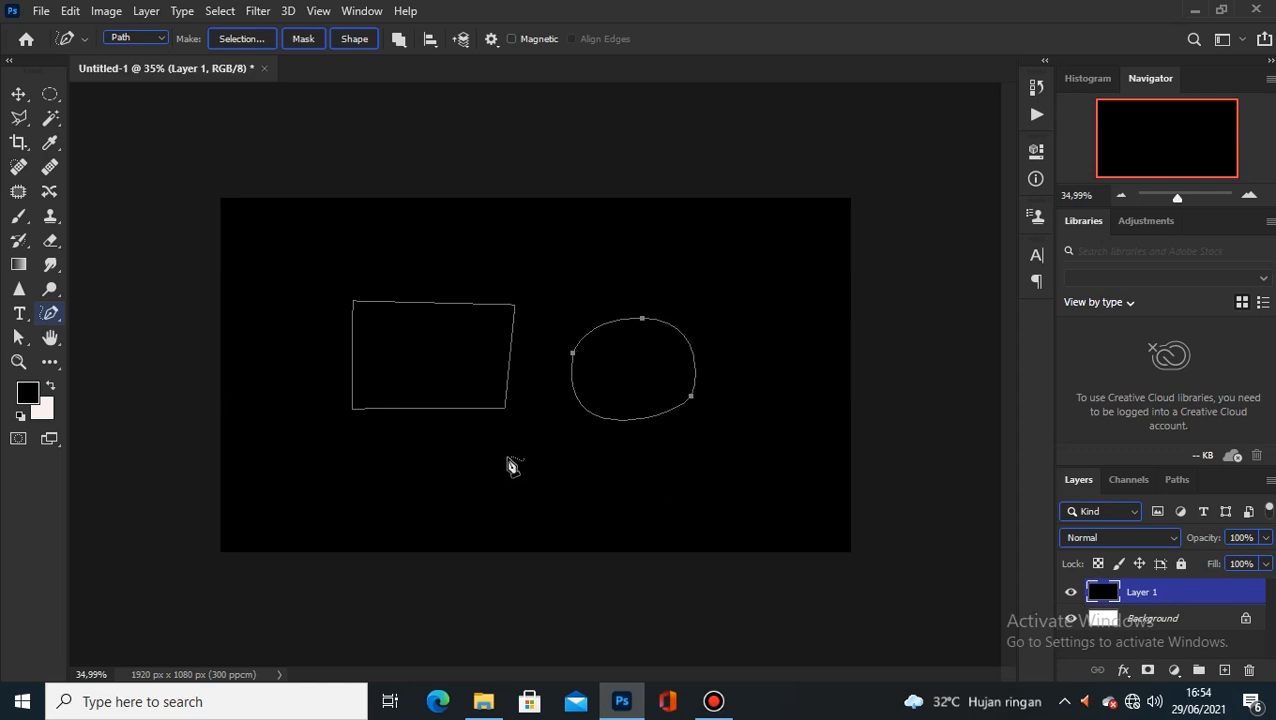
mouse_move(510, 456)
mouse_down()
mouse_move(448, 470)
mouse_move(452, 507)
mouse_move(498, 527)
mouse_move(536, 514)
mouse_move(512, 453)
mouse_up()
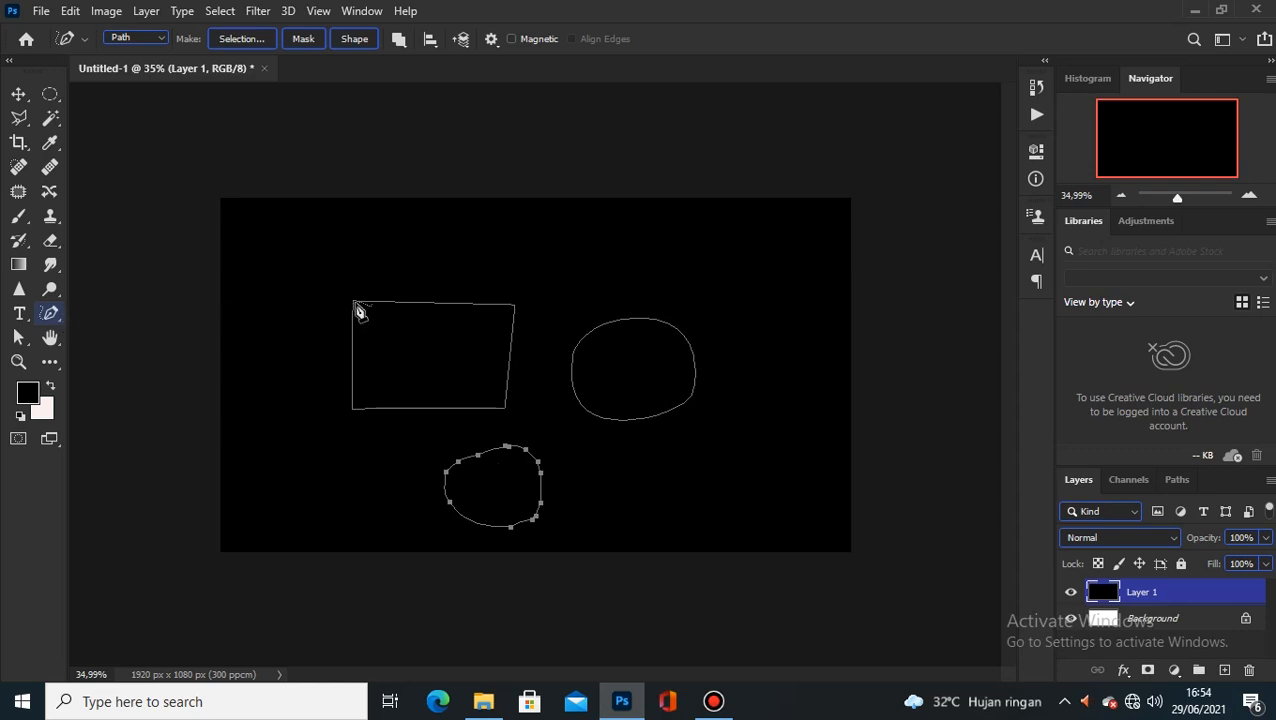
Draw a closed circular path with four points in the canvas's upper-left corner using the Curvature Pen tool
right_click(52, 313)
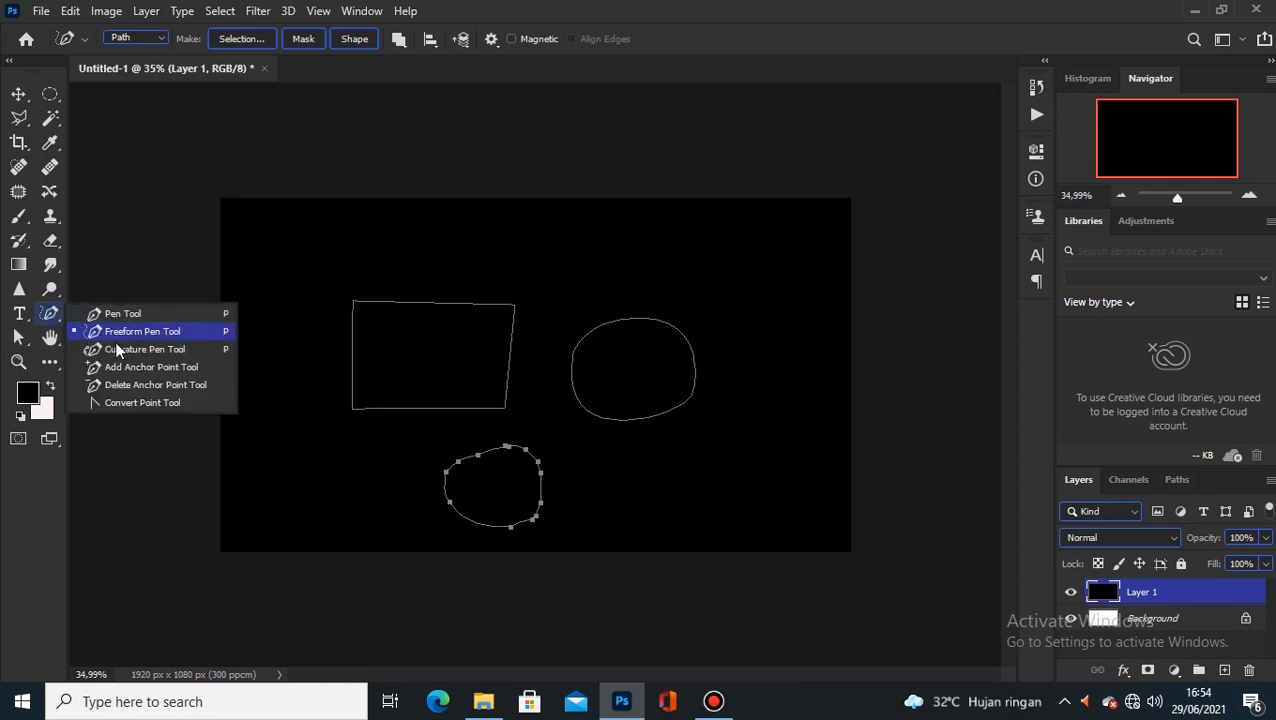
click(190, 349)
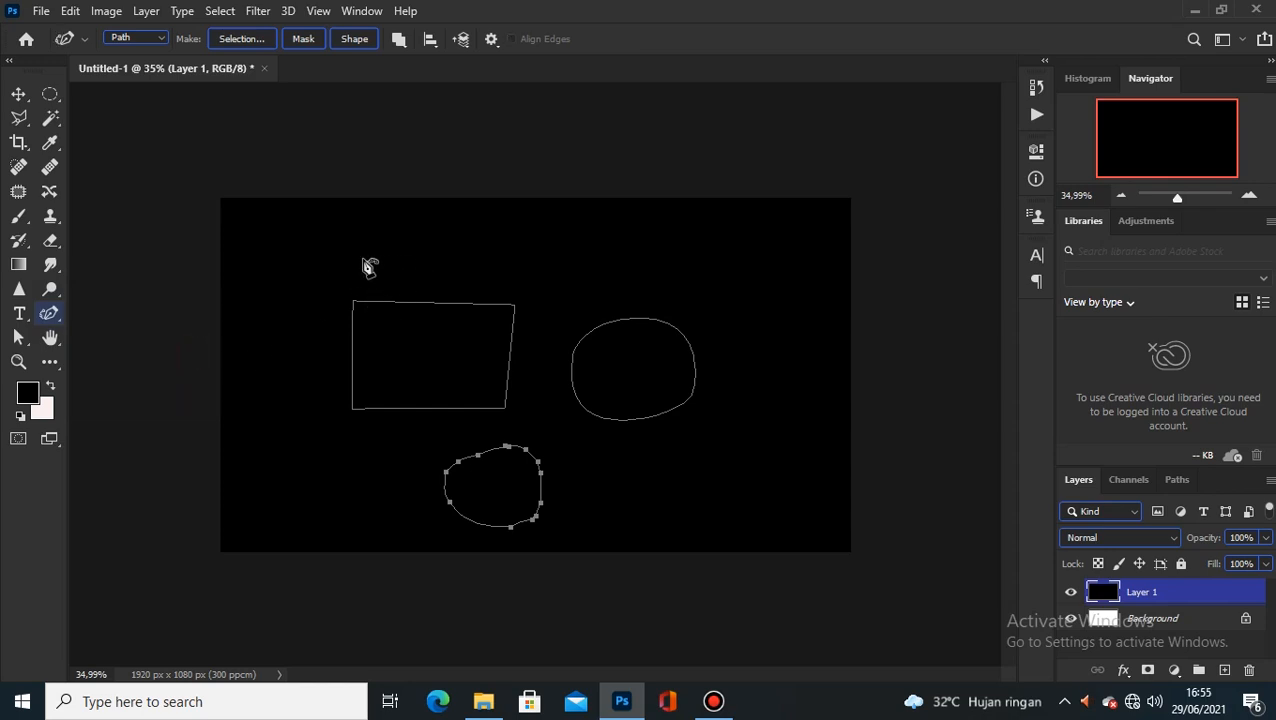
click(269, 246)
click(269, 327)
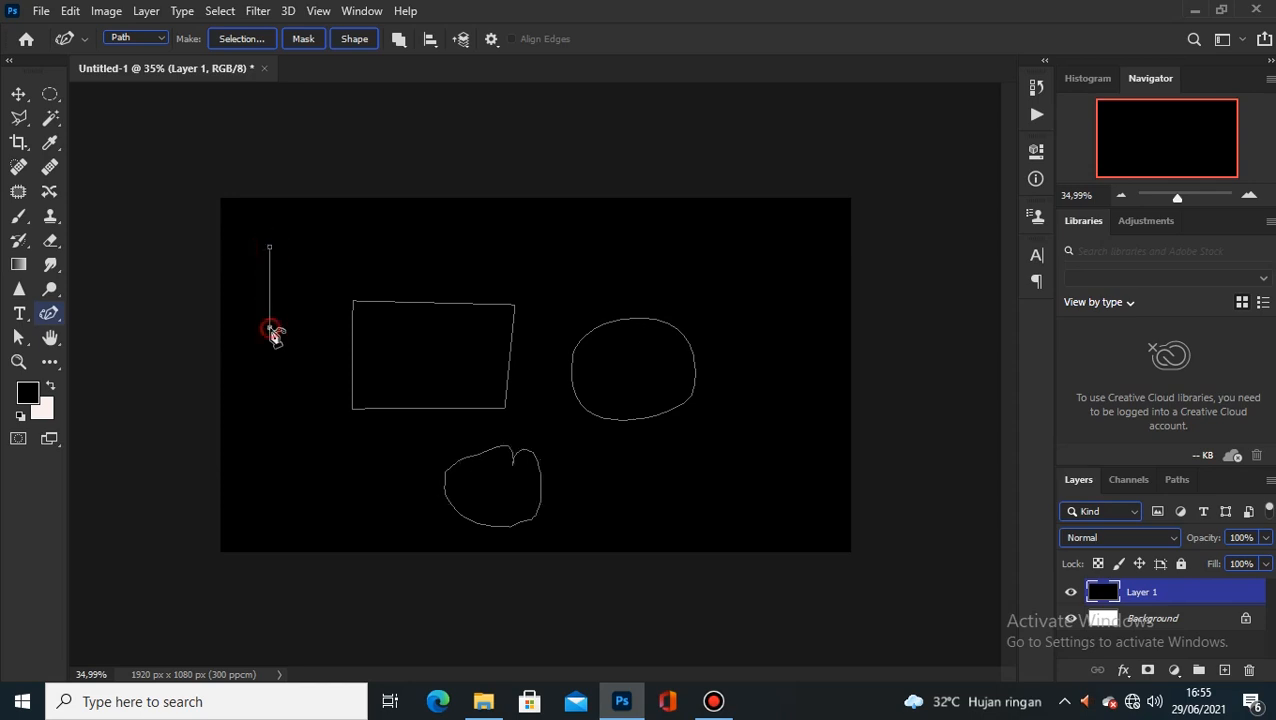
click(337, 302)
click(327, 252)
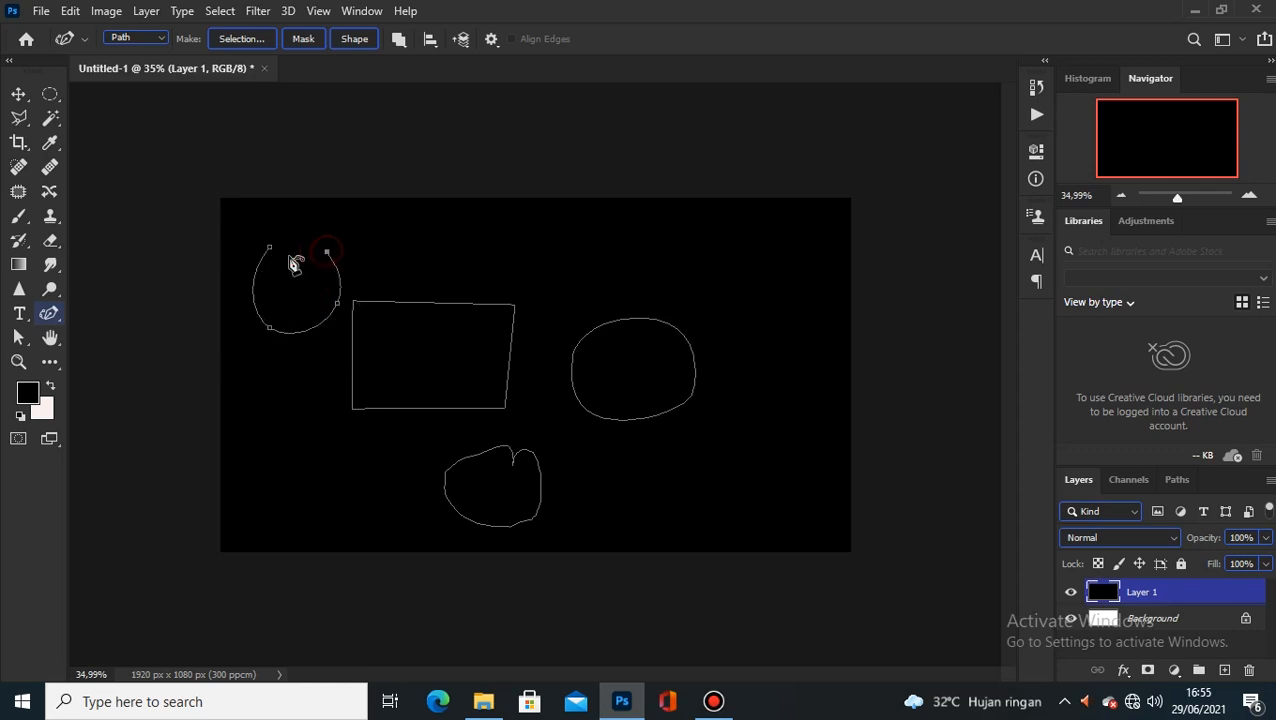
click(269, 248)
Add an anchor point at the top of the circular path, then pull its upper-right anchor outward and adjust that anchor's handle
right_click(44, 311)
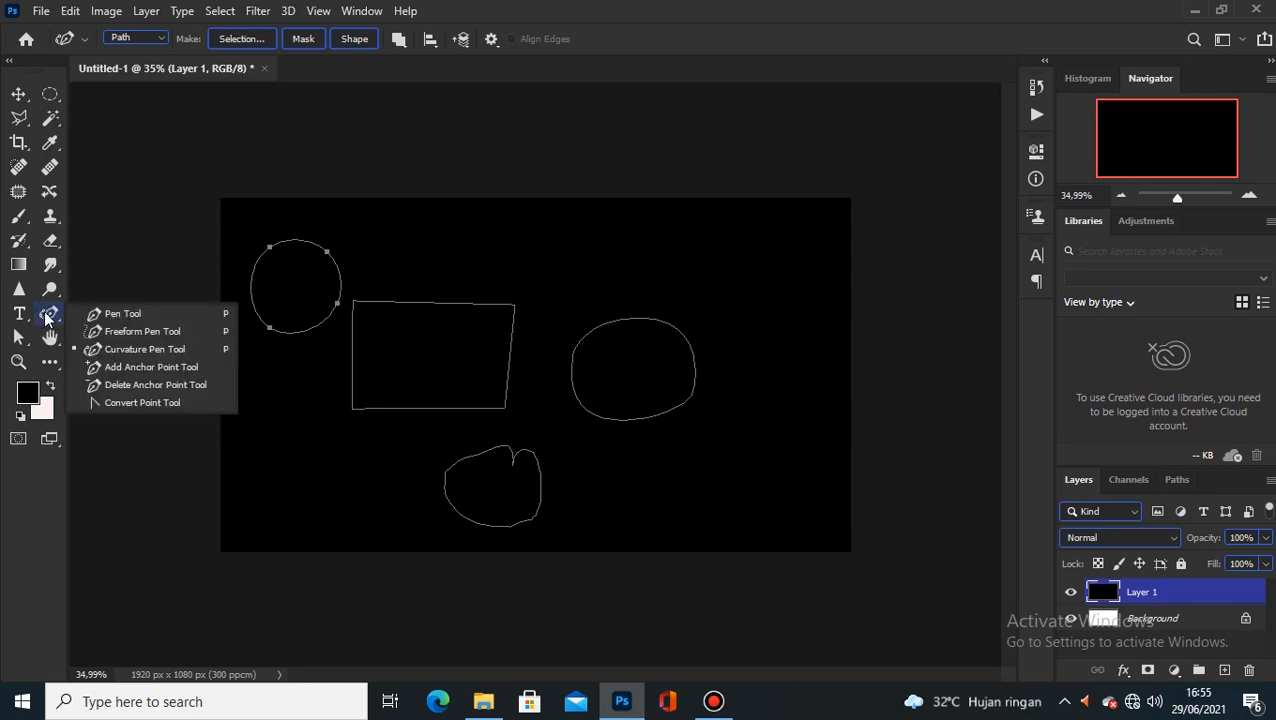
click(176, 377)
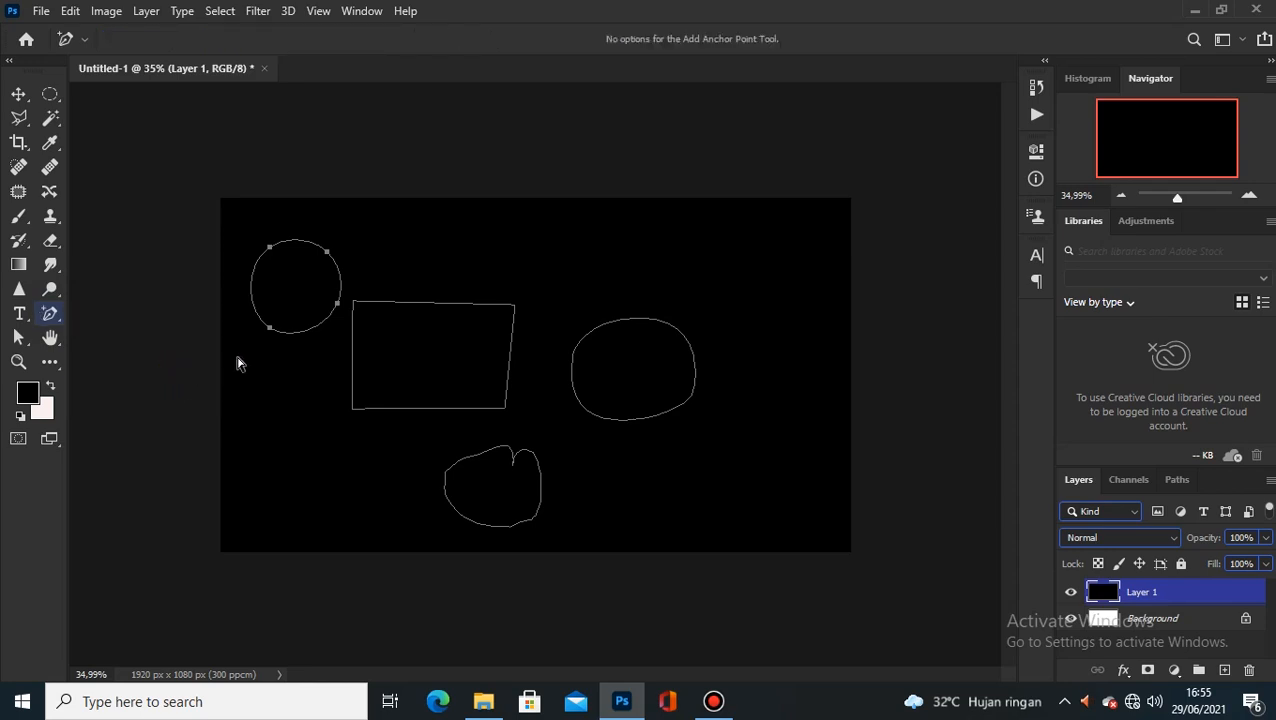
click(298, 243)
click(328, 255)
drag(328, 255, 378, 242)
mouse_move(340, 264)
mouse_down()
mouse_move(352, 250)
mouse_move(384, 307)
mouse_move(381, 266)
mouse_move(361, 271)
mouse_up()
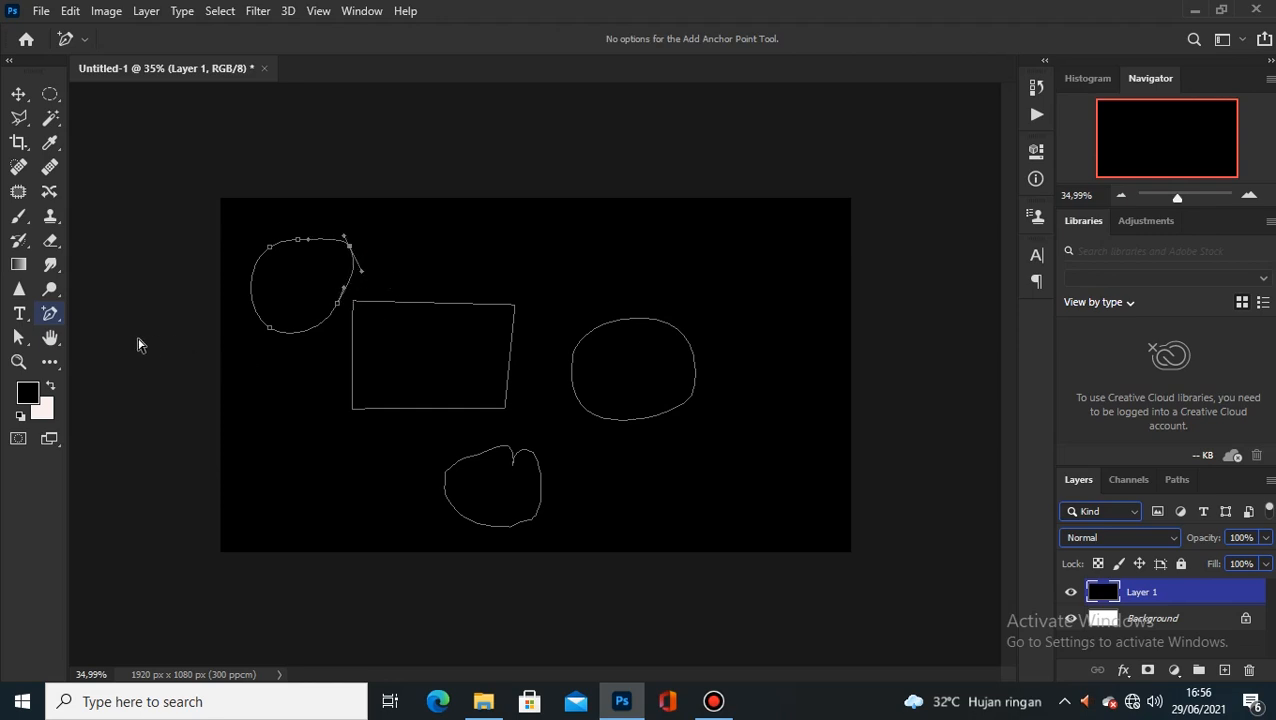
Remove the top and upper-right anchors of the upper-left path with the Delete Anchor Point tool and reshape the remaining curve
right_click(47, 311)
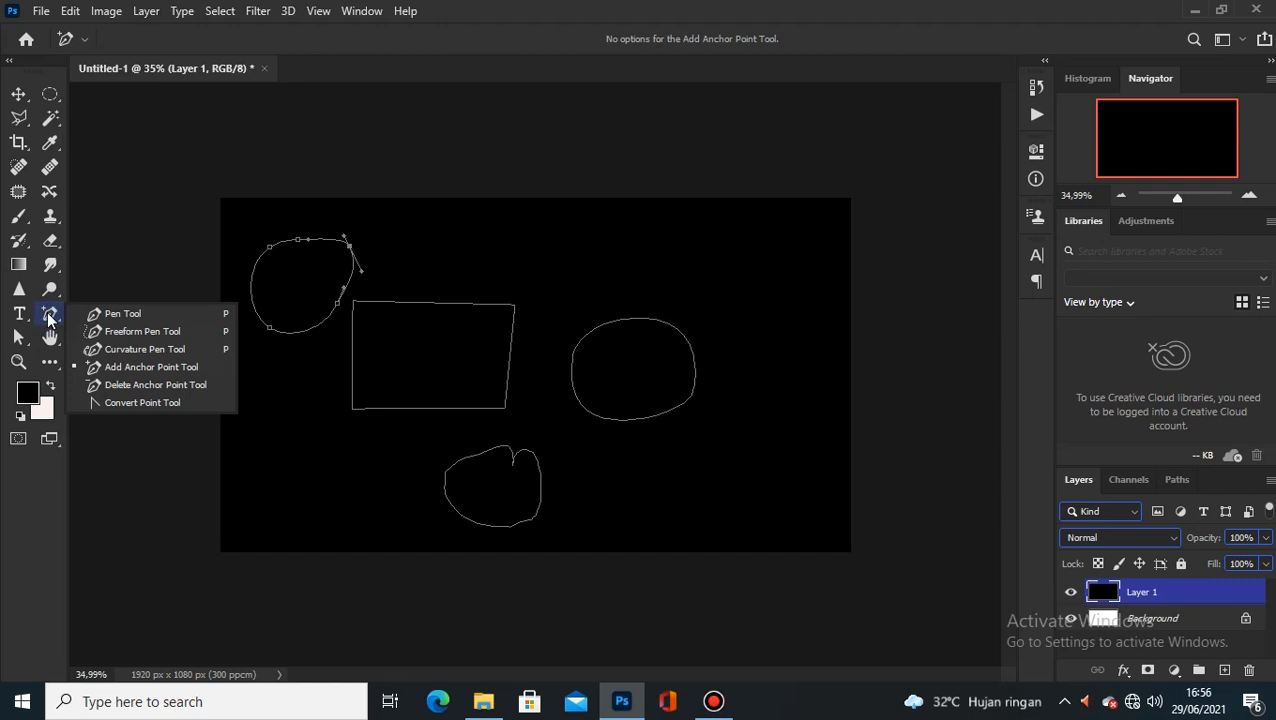
click(147, 385)
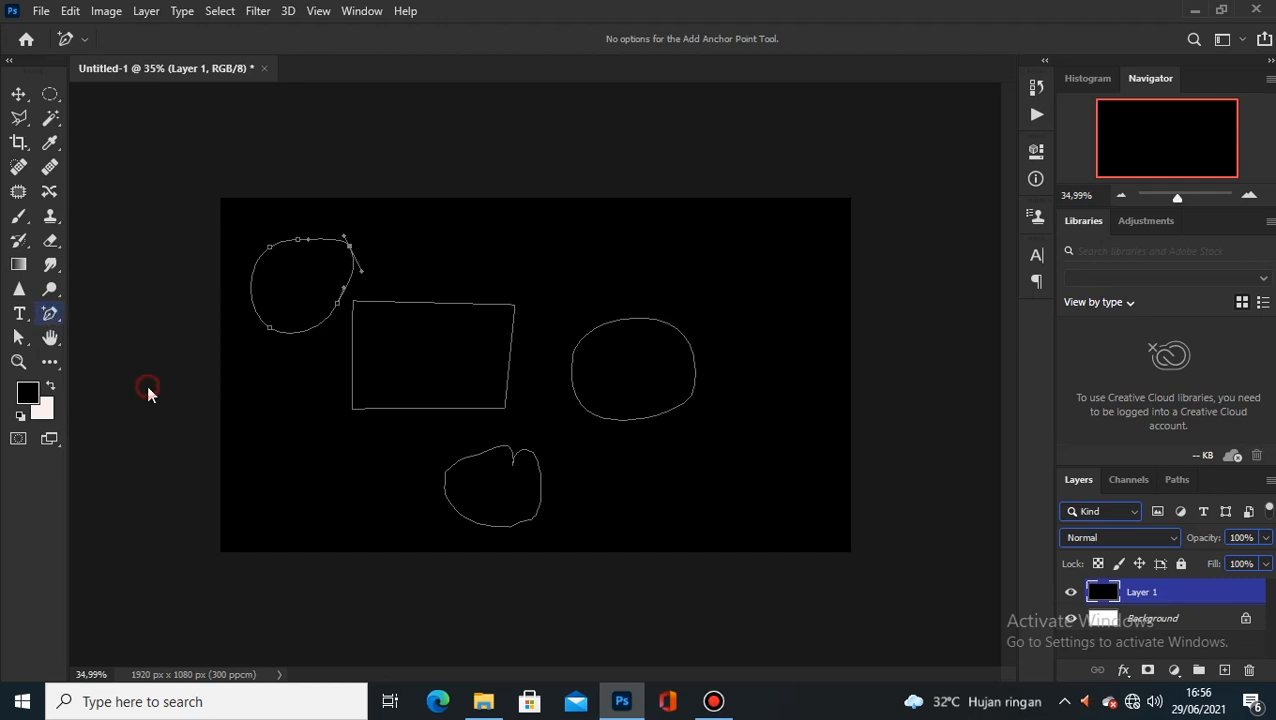
click(351, 253)
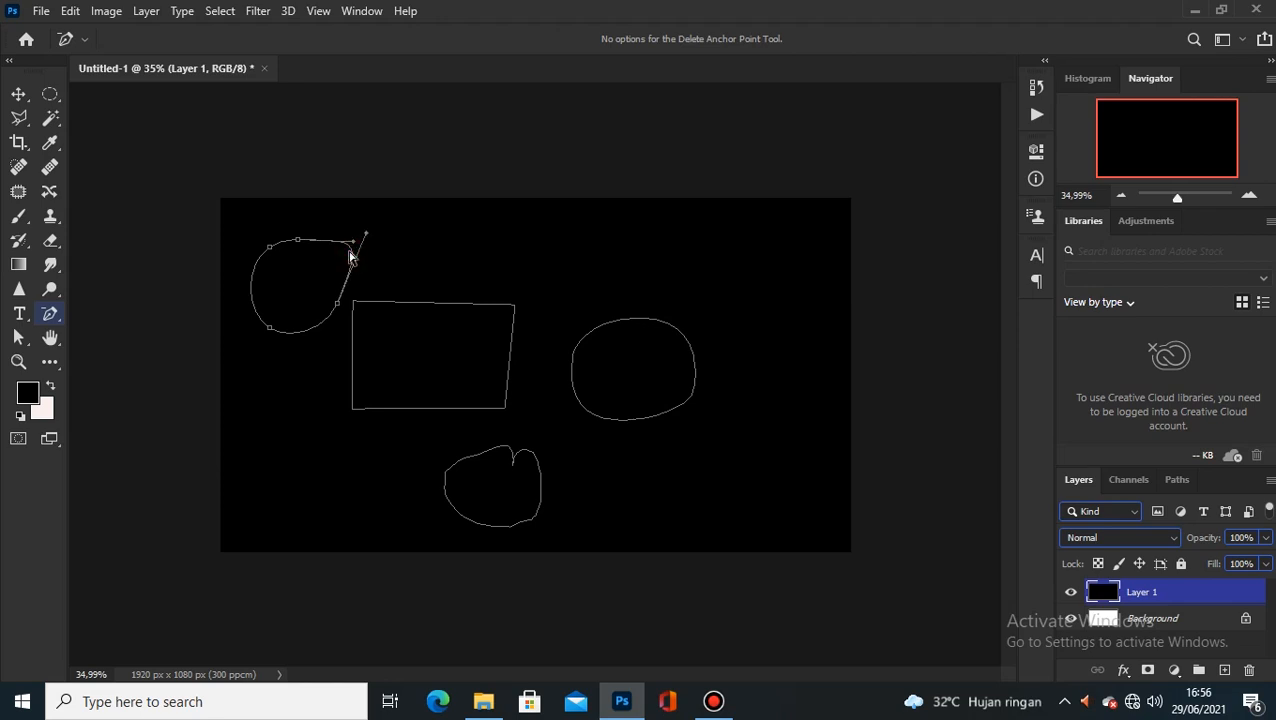
click(299, 244)
drag(320, 240, 313, 207)
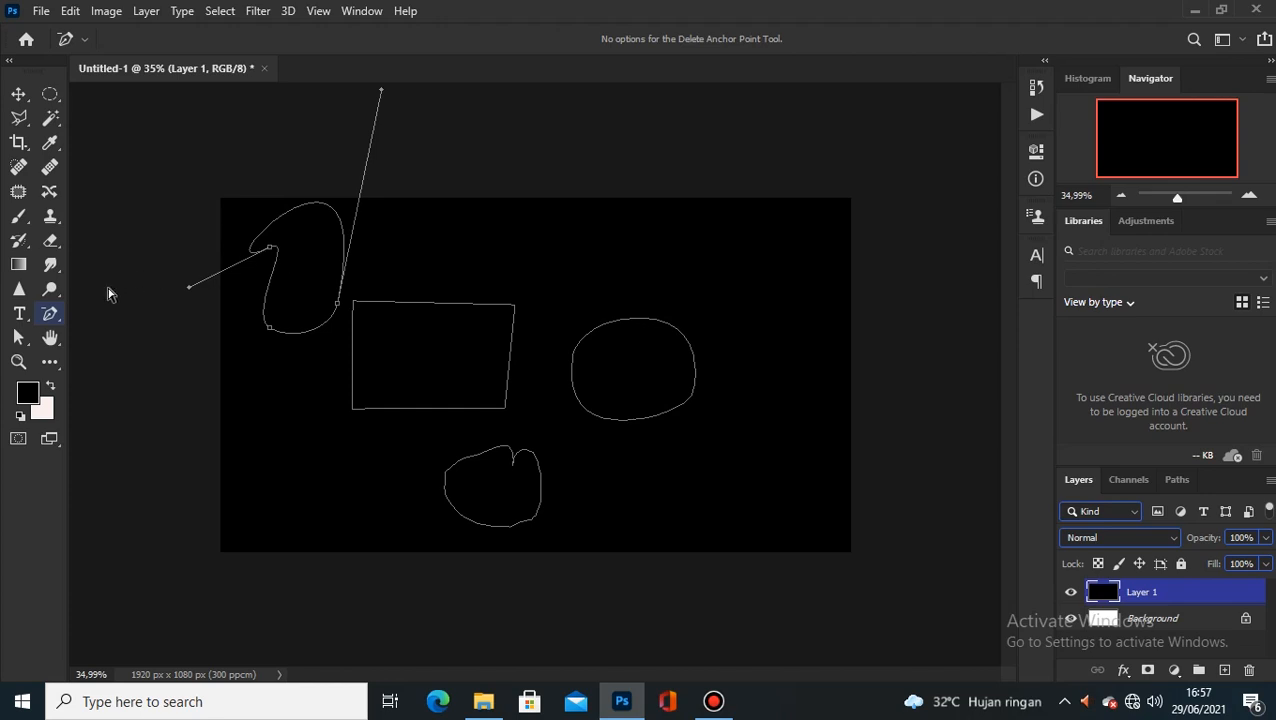
Convert all three anchors of the upper-left path to corner points with the Convert Point tool, forming a triangle
click(49, 313)
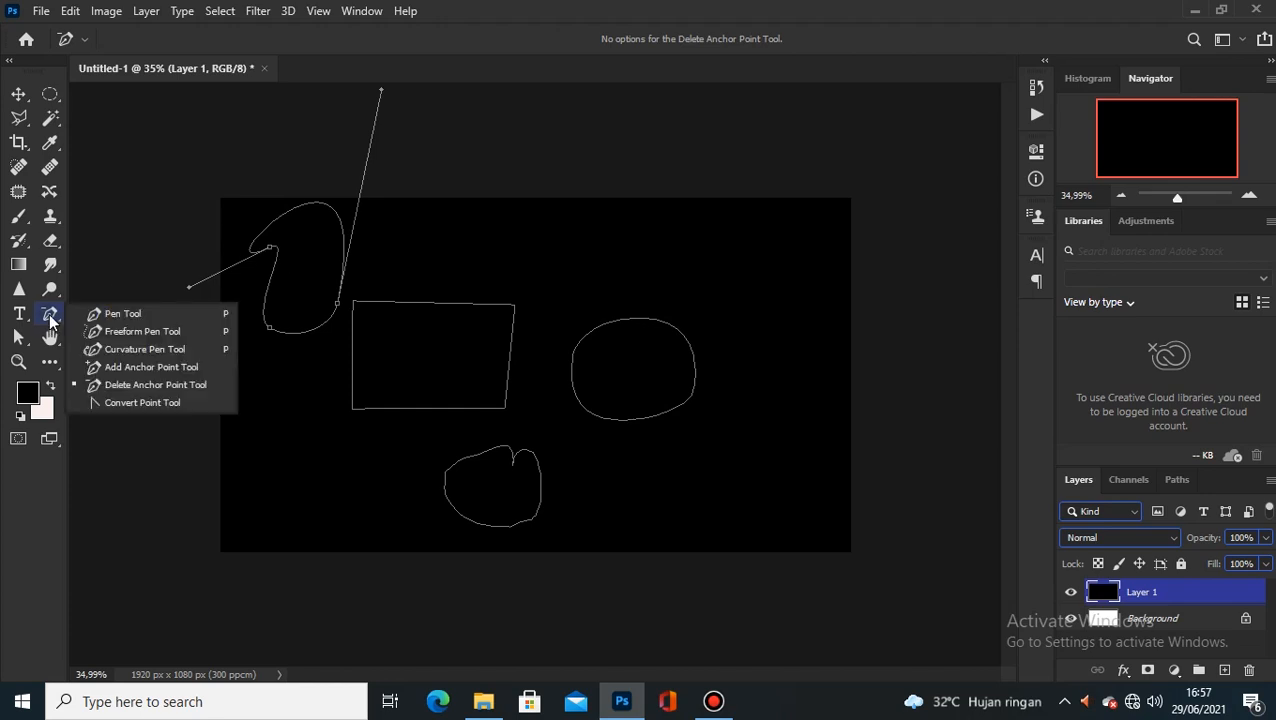
click(161, 404)
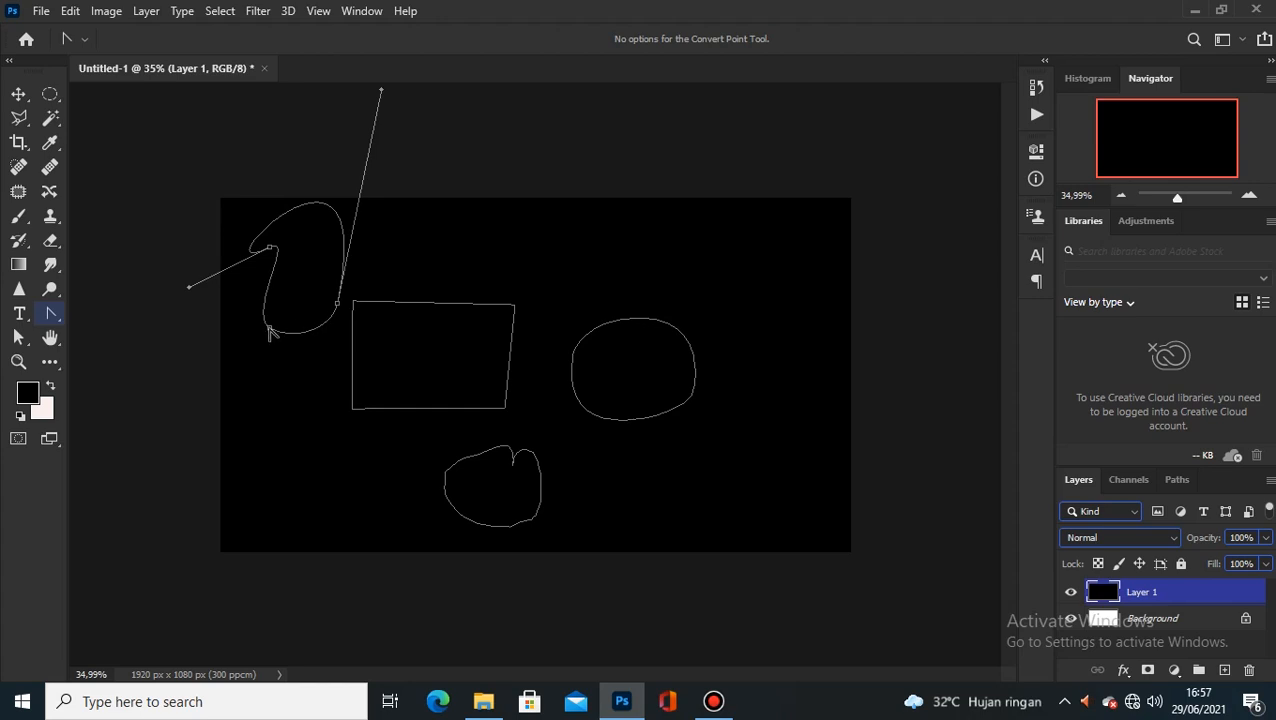
click(270, 330)
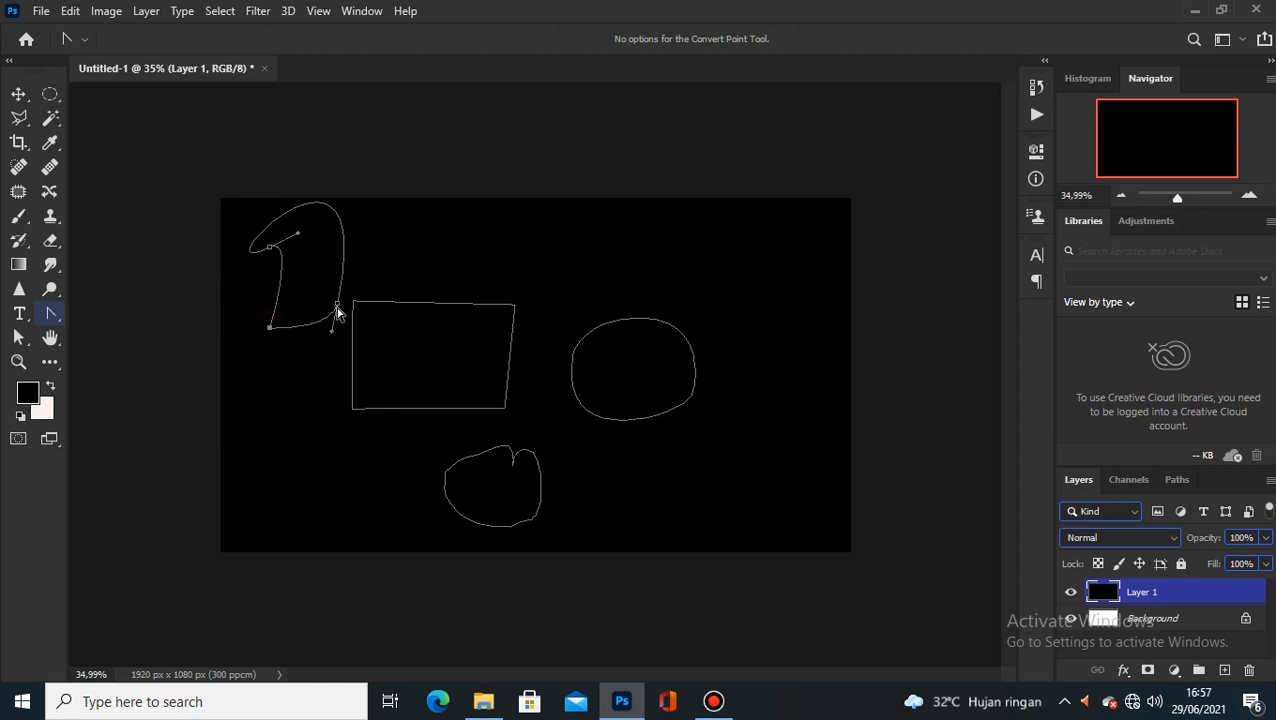
drag(338, 308, 282, 260)
click(269, 247)
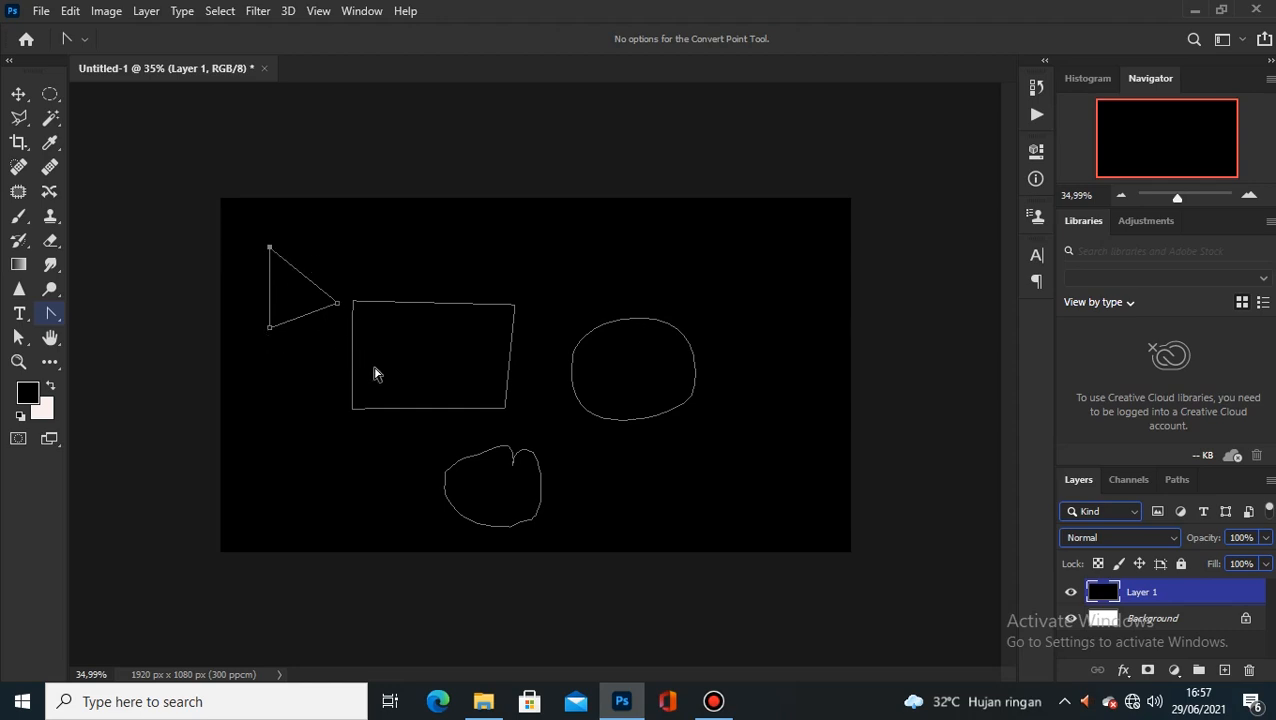
With the Pen tool, move the triangle's right-hand anchor up and outward to stretch the shape
right_click(53, 320)
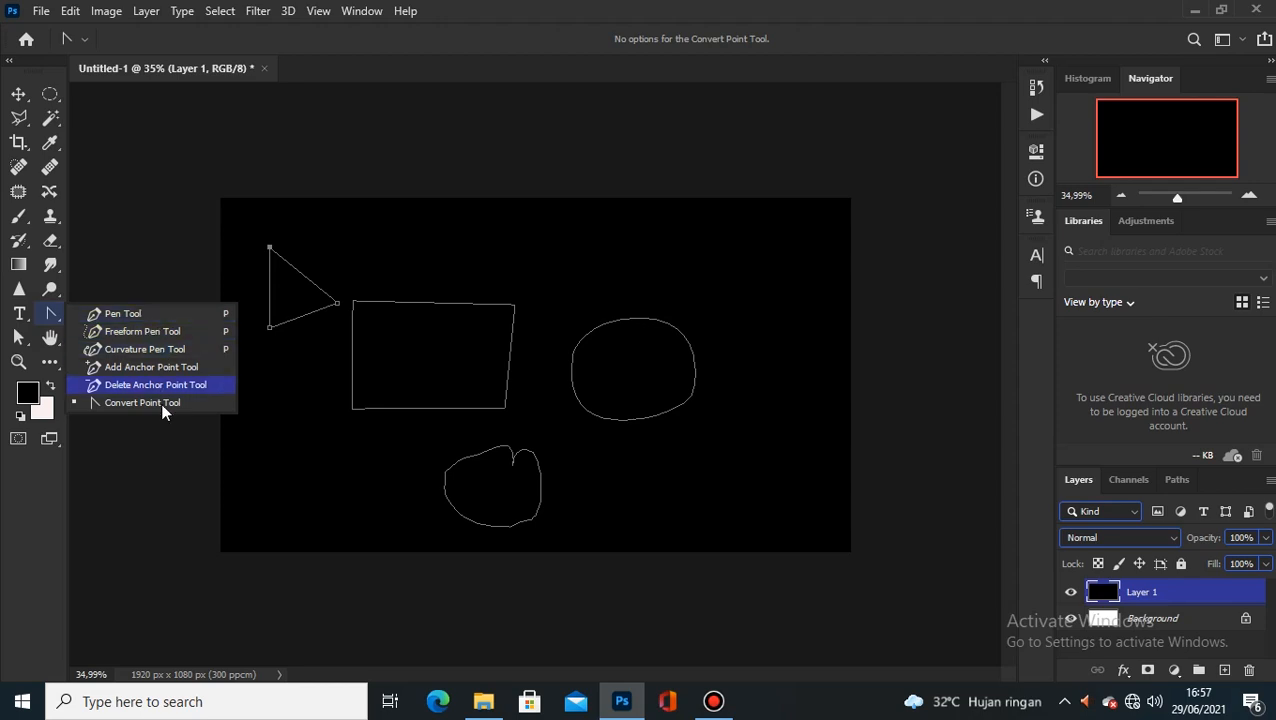
click(123, 314)
right_click(55, 318)
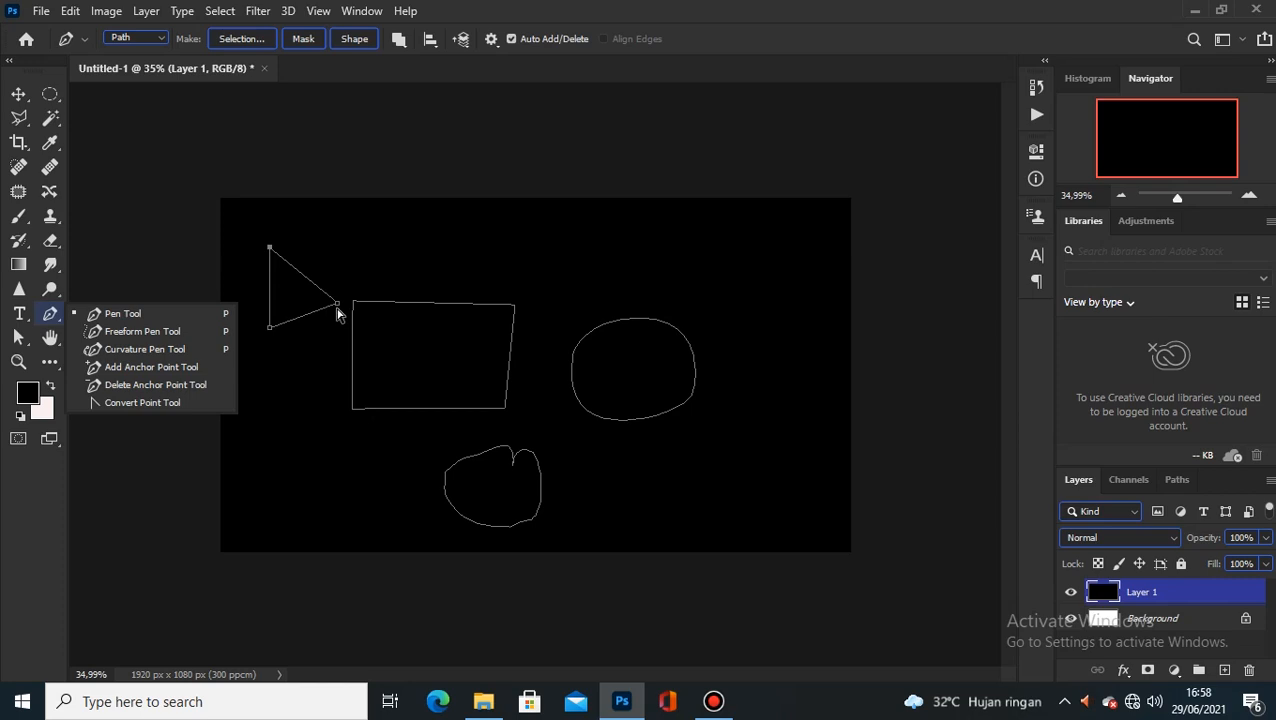
click(190, 318)
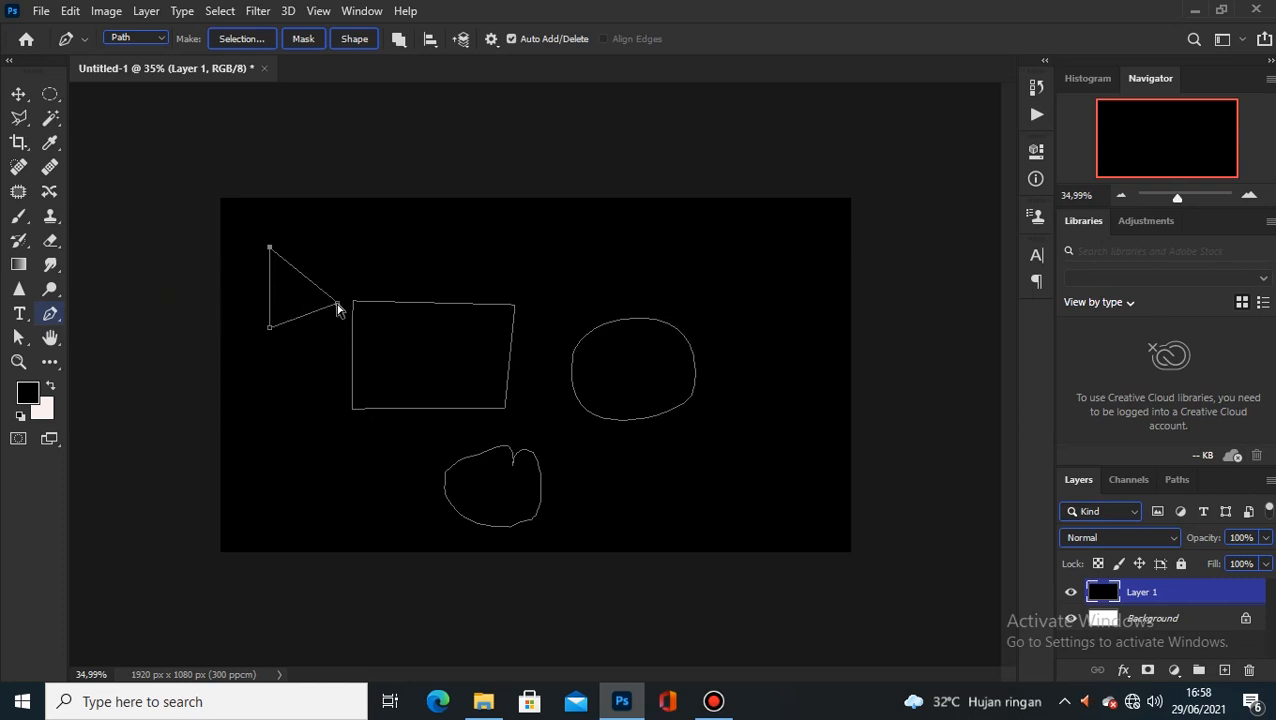
drag(337, 304, 376, 272)
Select the rounded path on the right with the Pen tool, shift its top anchor slightly rightward and adjust that anchor's direction handles
click(624, 319)
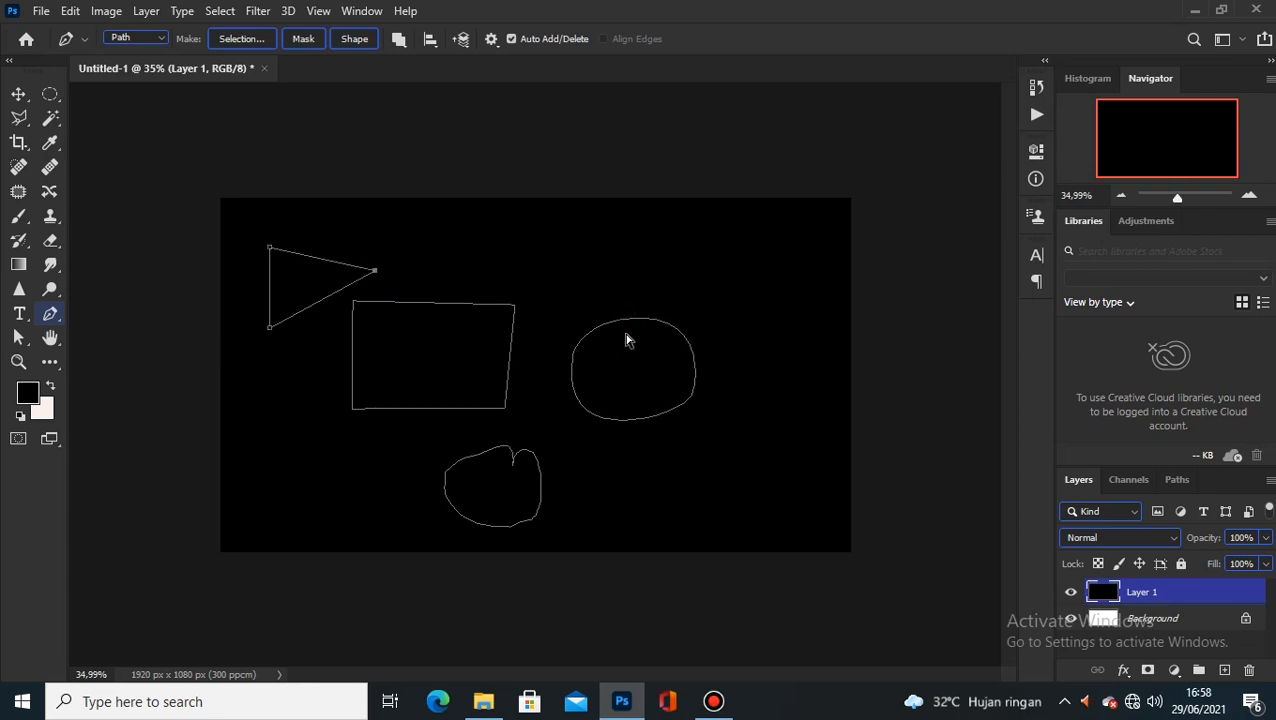
drag(627, 320, 647, 324)
mouse_move(703, 325)
mouse_down()
mouse_move(749, 316)
mouse_move(664, 316)
mouse_move(678, 325)
mouse_up()
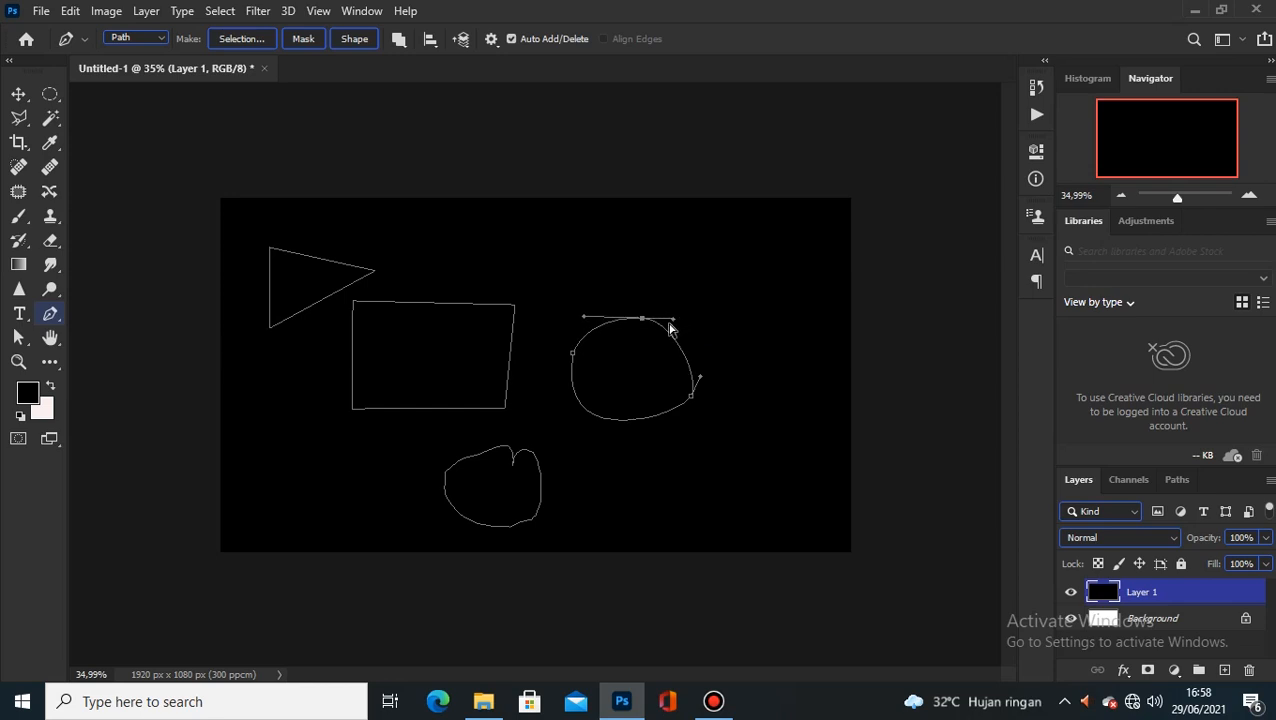
right_click(55, 320)
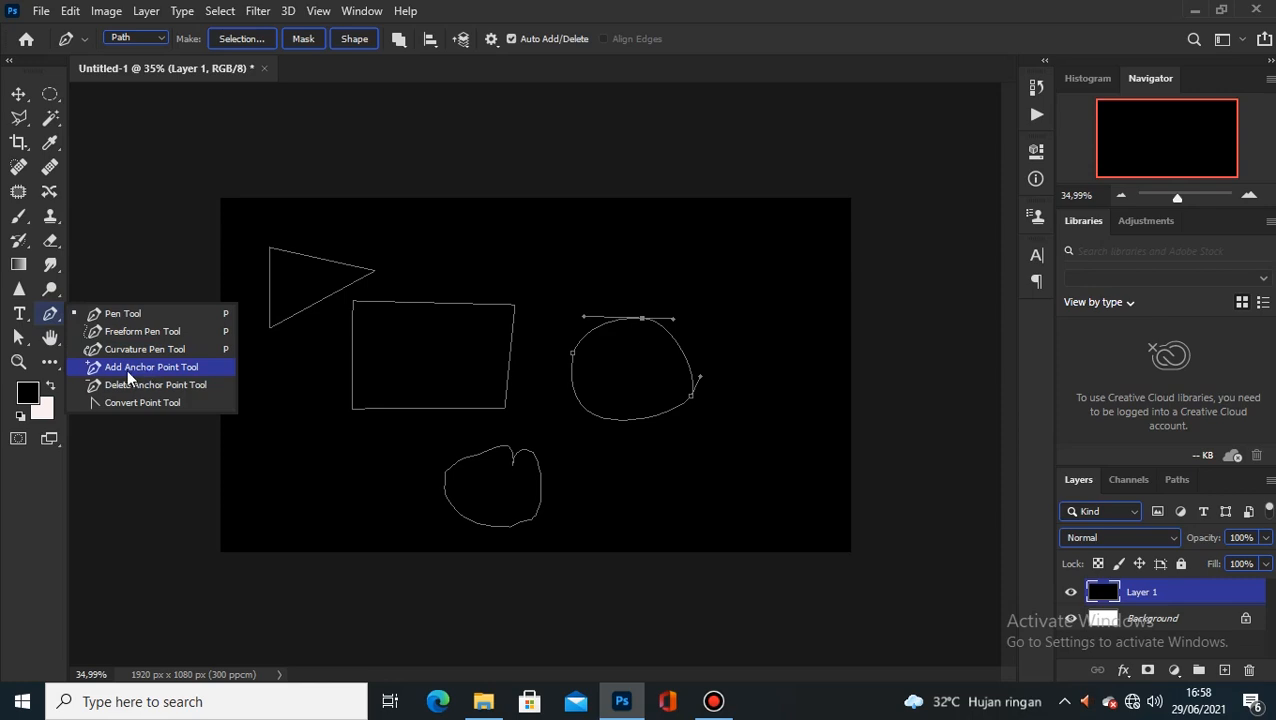
click(115, 313)
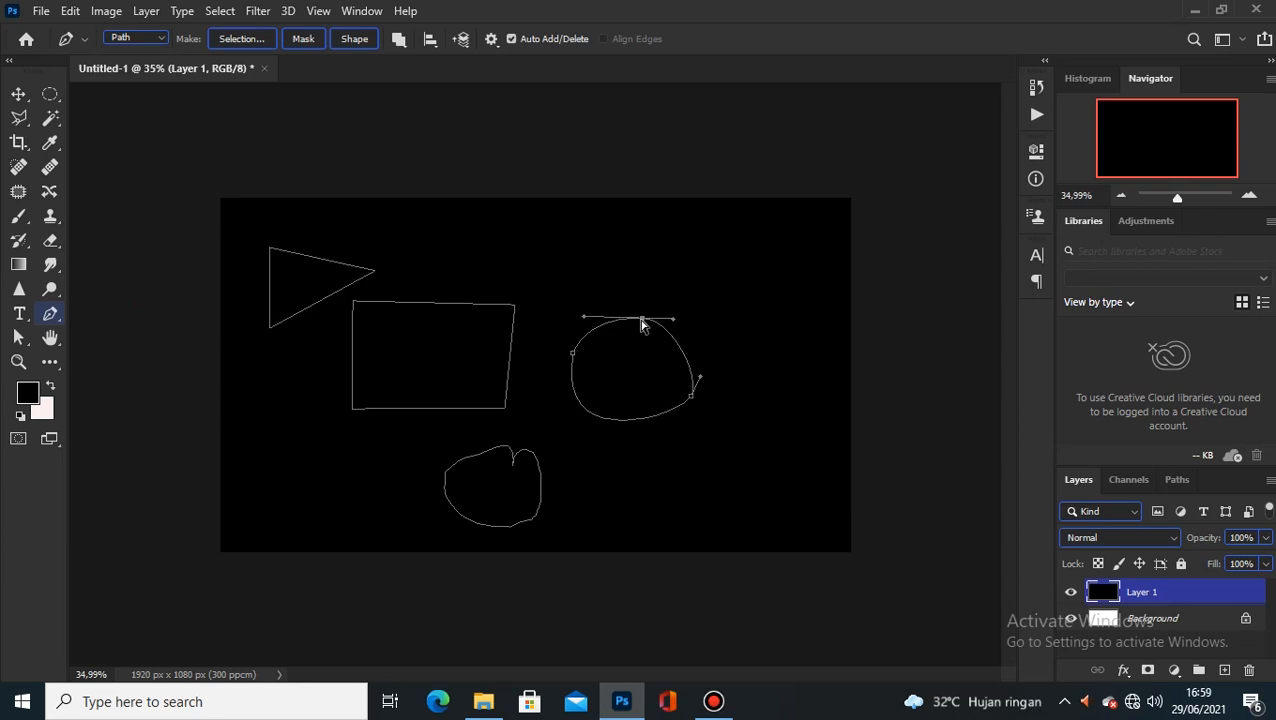
drag(644, 324, 600, 318)
Convert the top and lower-right anchors of the rounded path to corner points without leaving the Pen tool
right_click(59, 315)
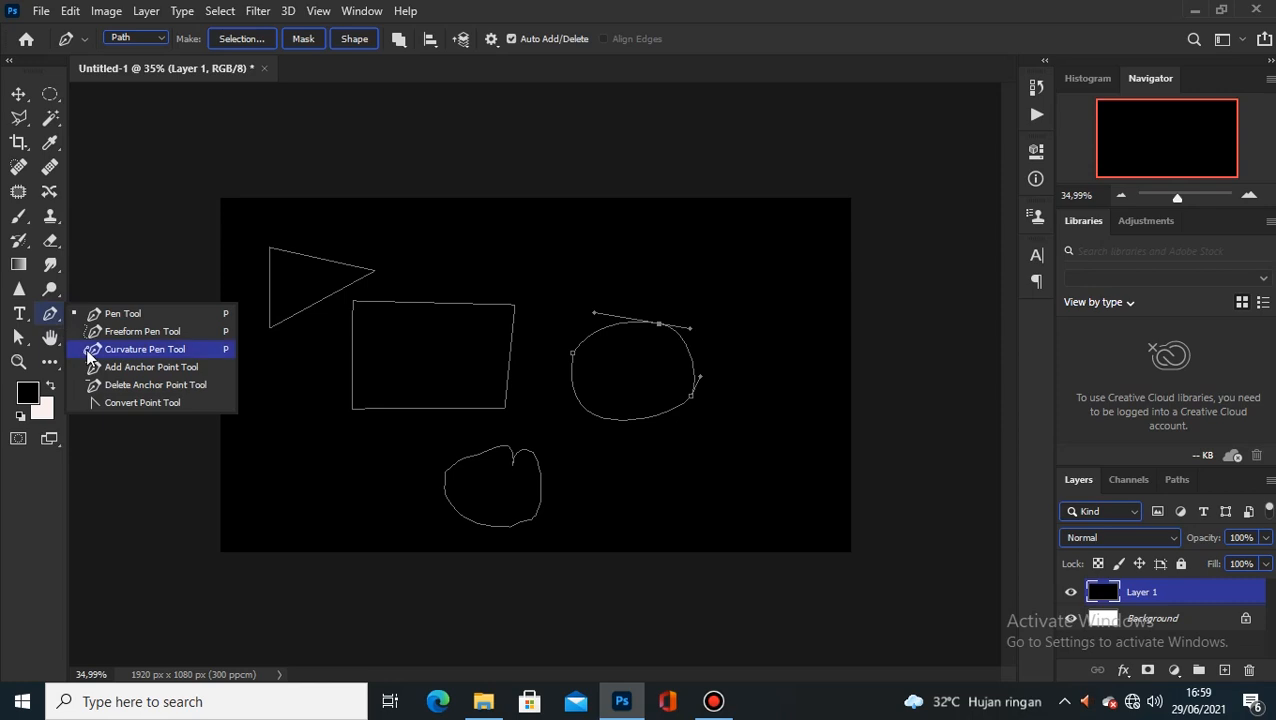
click(110, 313)
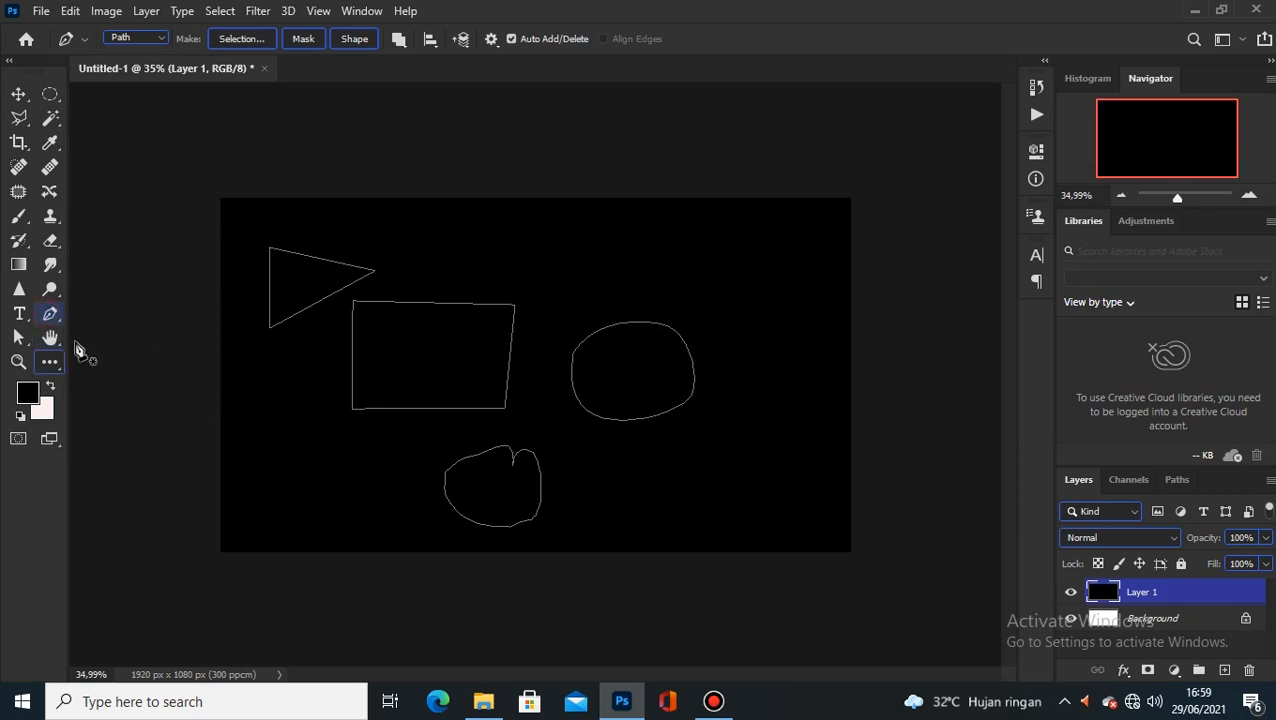
right_click(58, 311)
click(120, 313)
ctrl+click(651, 331)
ctrl+click(660, 326)
alt+click(660, 326)
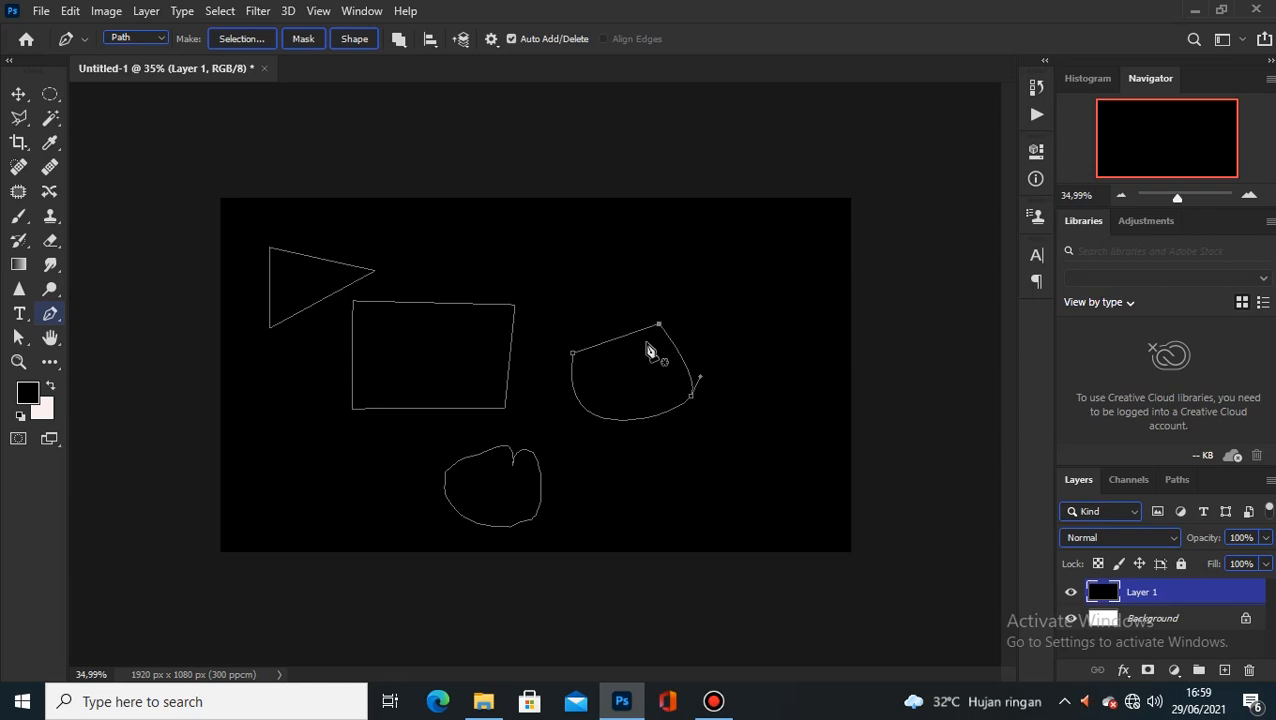
alt+click(692, 397)
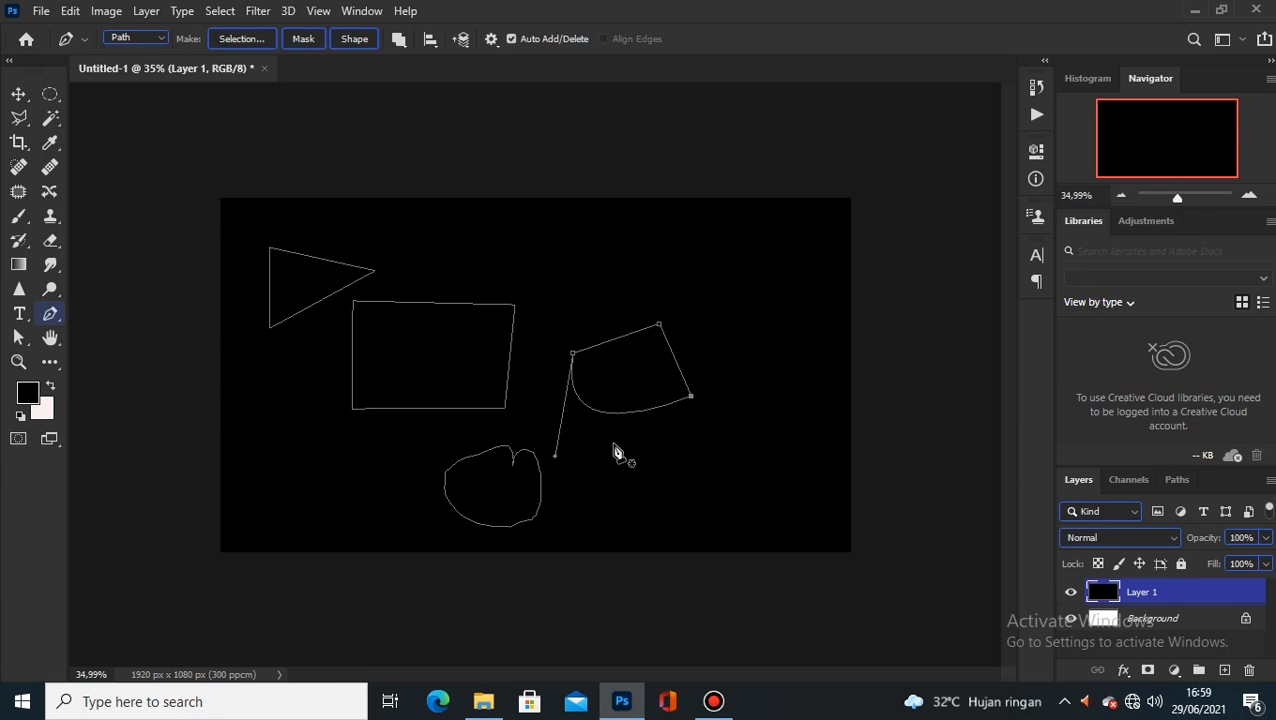
Delete all the existing paths and draw a closed four-point quadrilateral in the left part of the canvas with the Pen tool
right_click(598, 293)
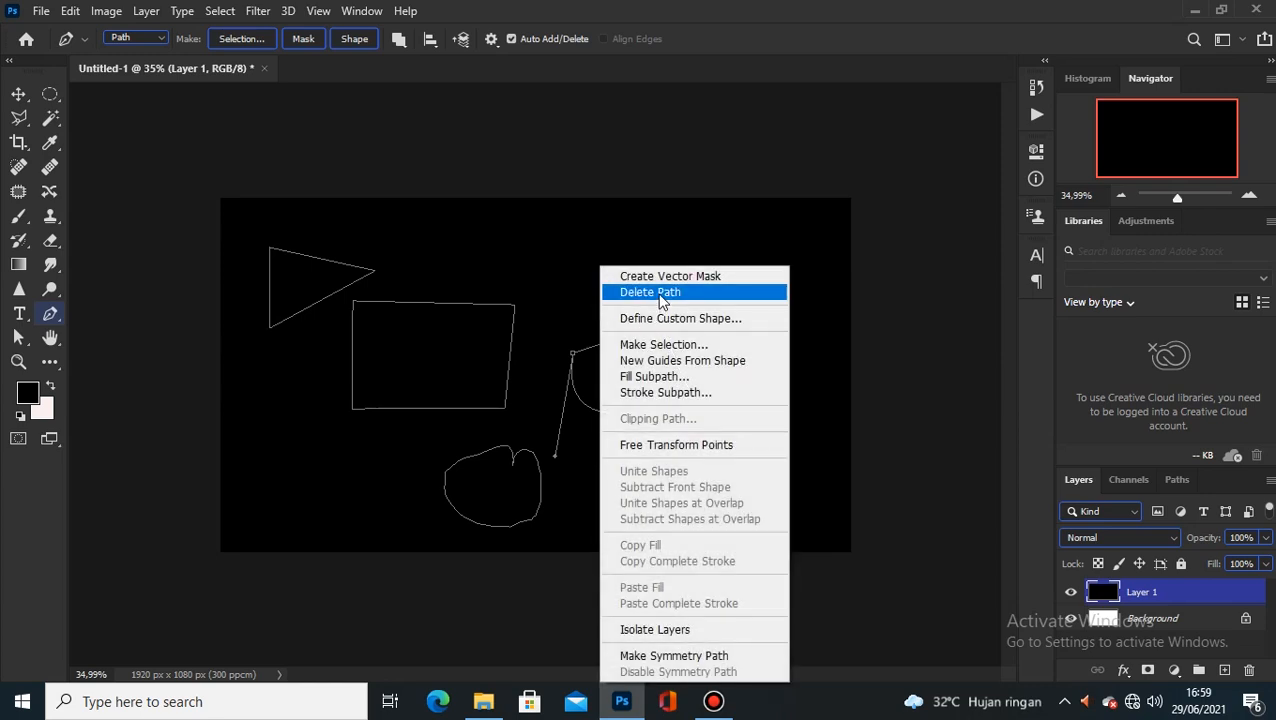
click(660, 293)
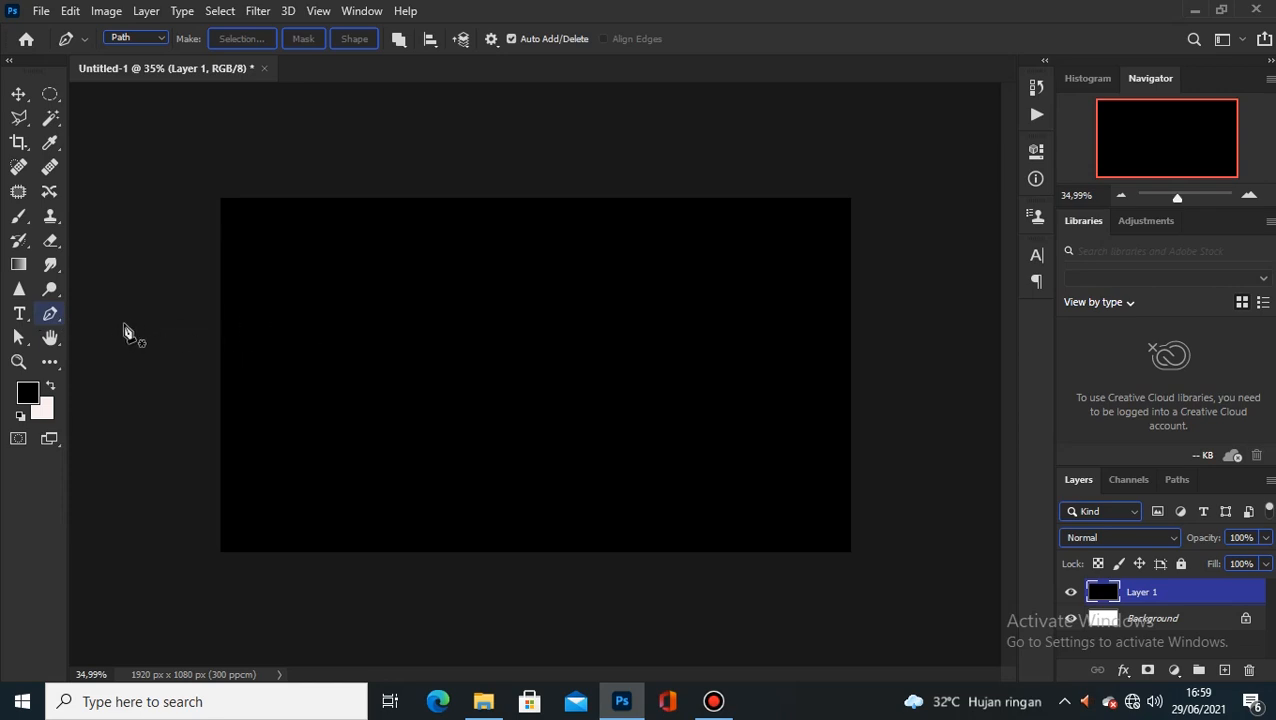
click(312, 303)
click(321, 381)
click(388, 365)
click(393, 298)
click(313, 304)
Draw a closed curved path with three smooth anchors to the right of the quadrilateral
click(448, 331)
drag(510, 431, 517, 344)
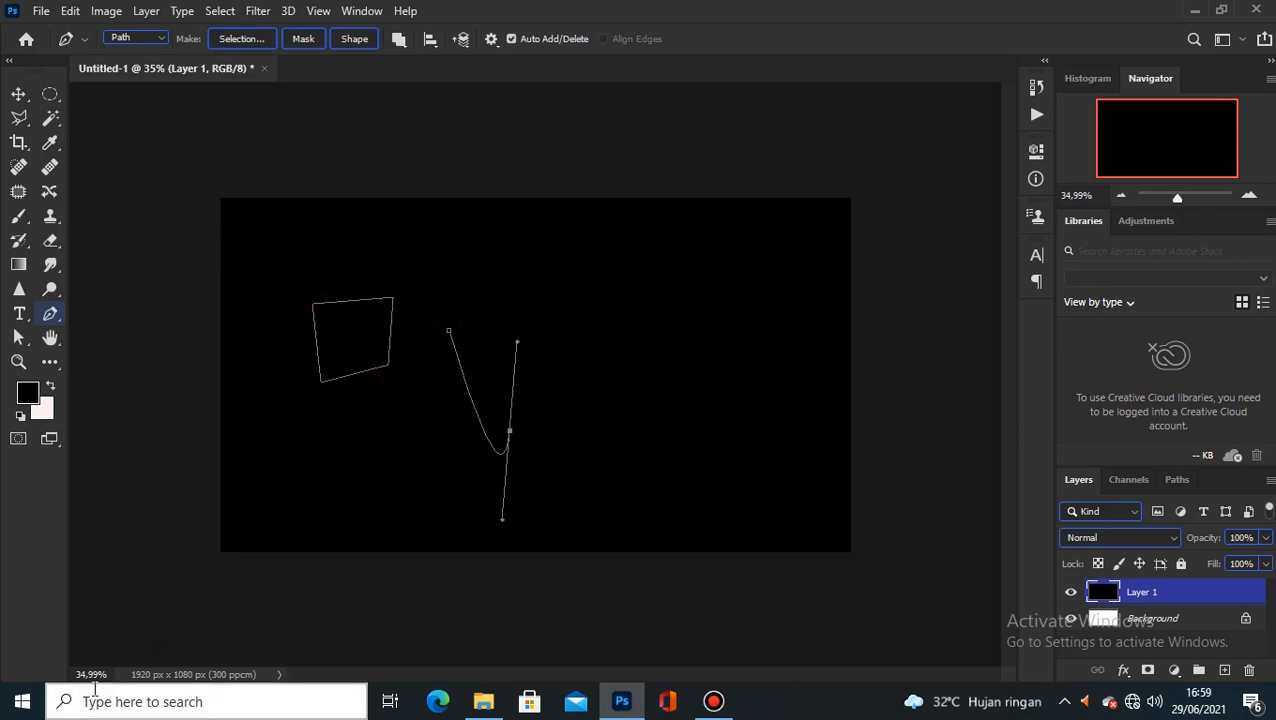
key(ctrl+z)
drag(559, 301, 582, 375)
drag(558, 471, 432, 451)
drag(448, 331, 502, 284)
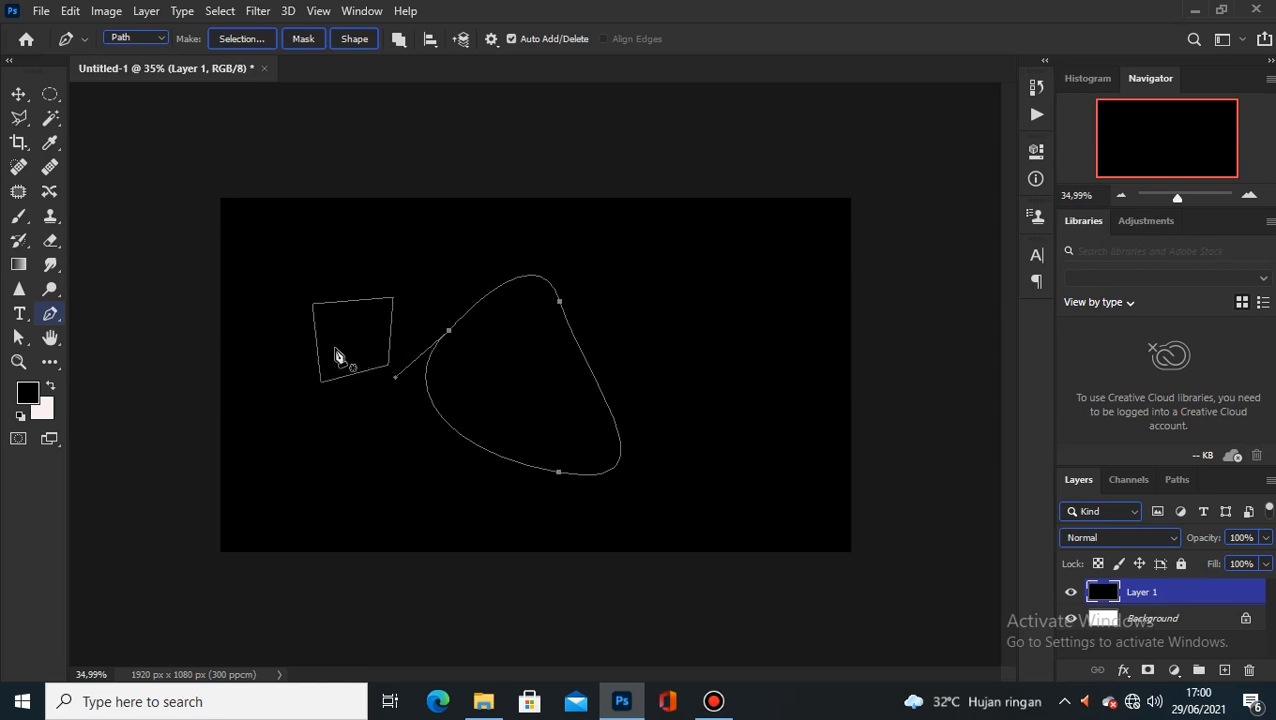
Undo the curved path's points, keeping only the quadrilateral
key(ctrl+z)
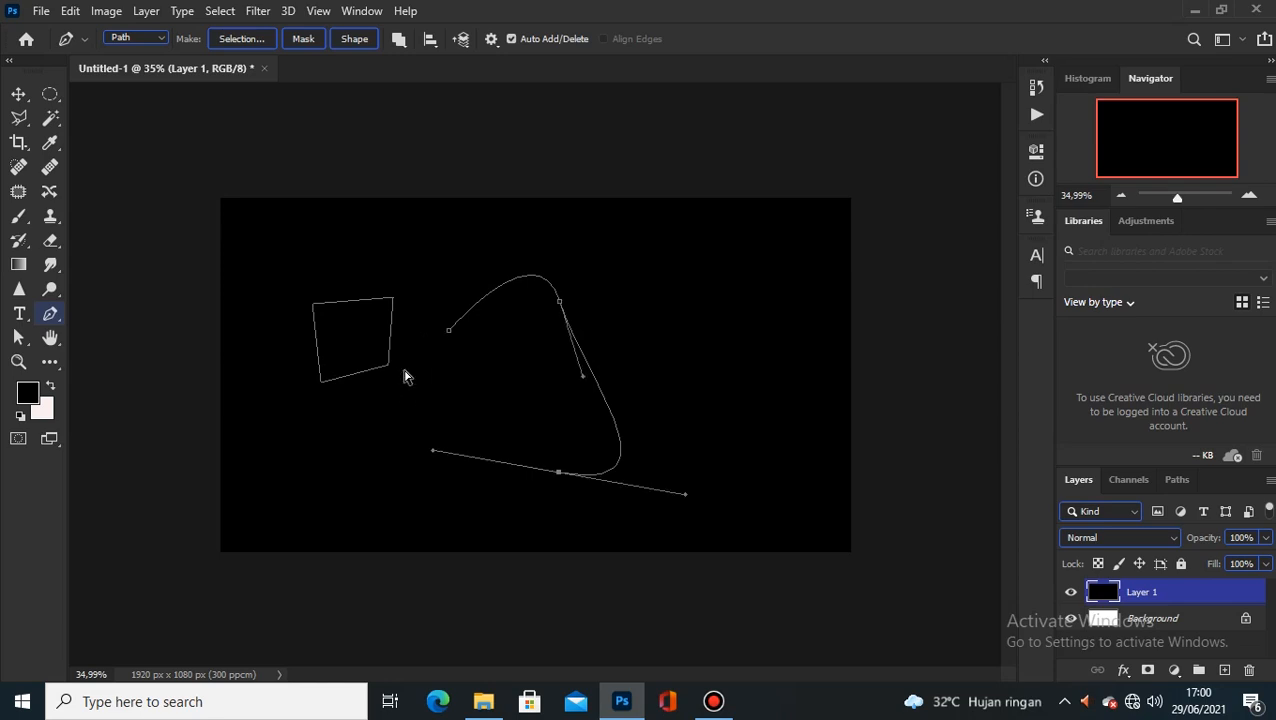
key(ctrl+z)
key(ctrl+z)
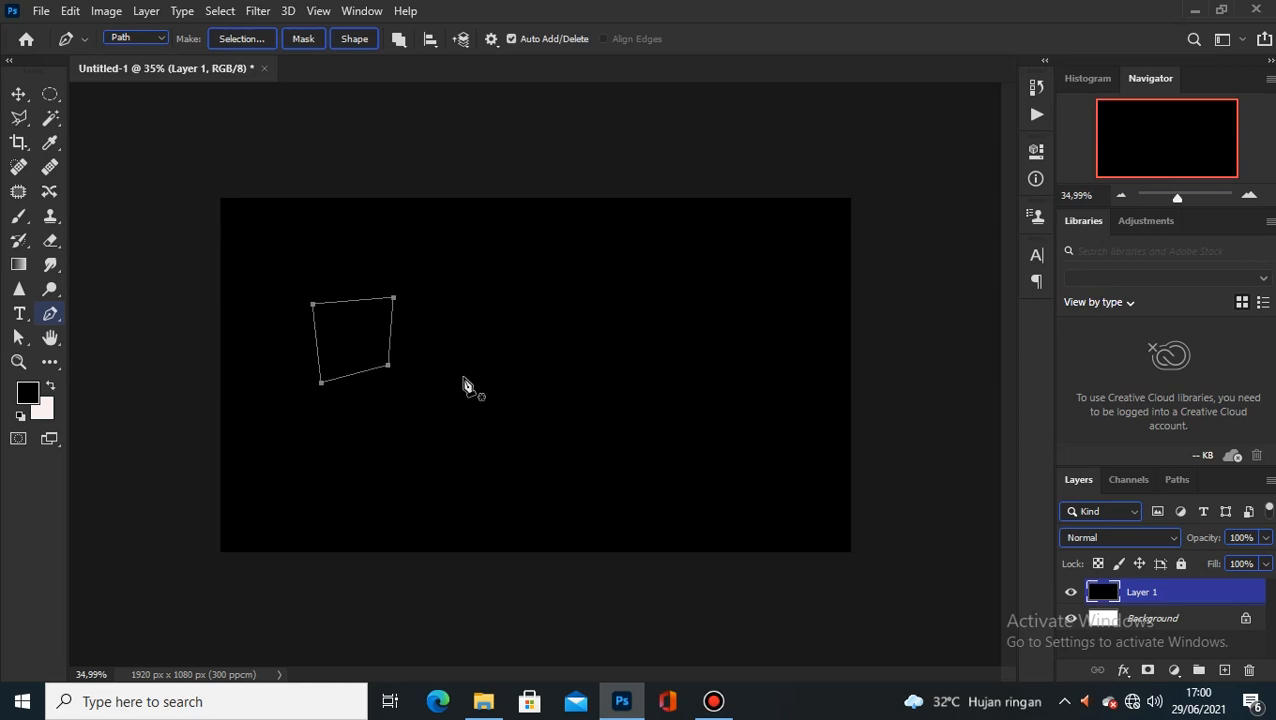
Try creating a vector mask on Layer 1 from the quadrilateral path in Combine Shapes mode, and undo it
right_click(367, 348)
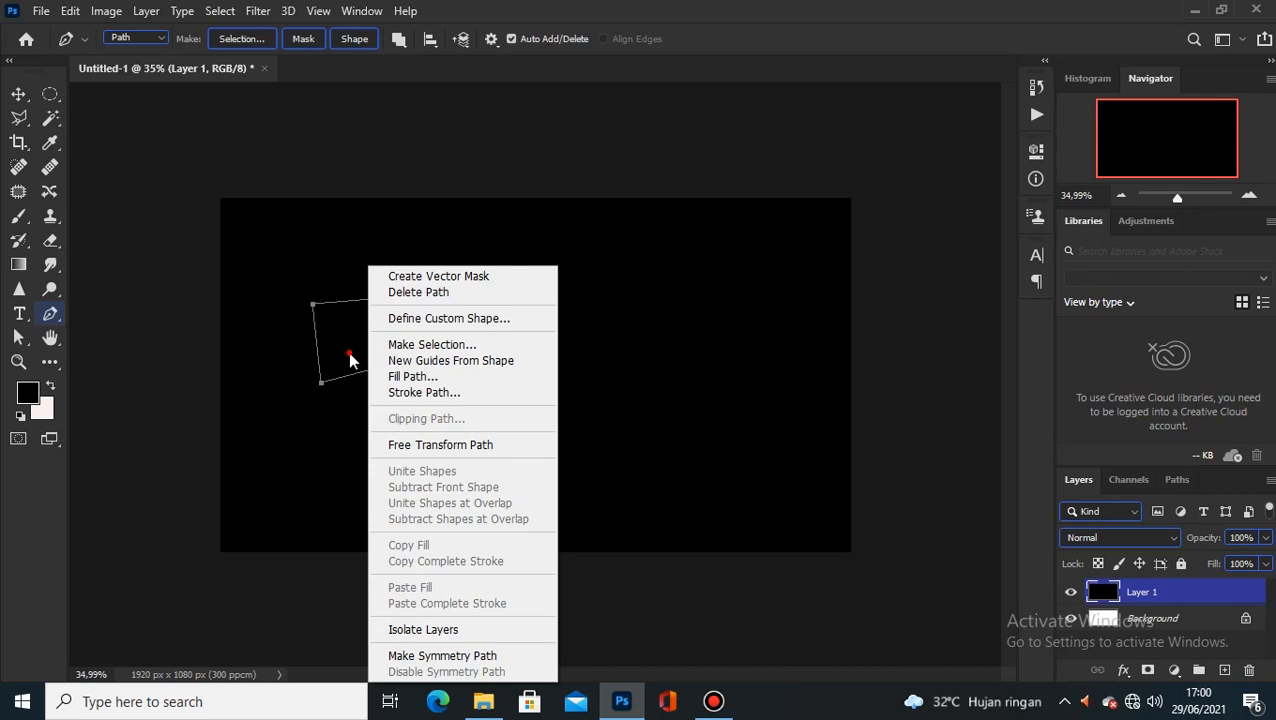
click(350, 357)
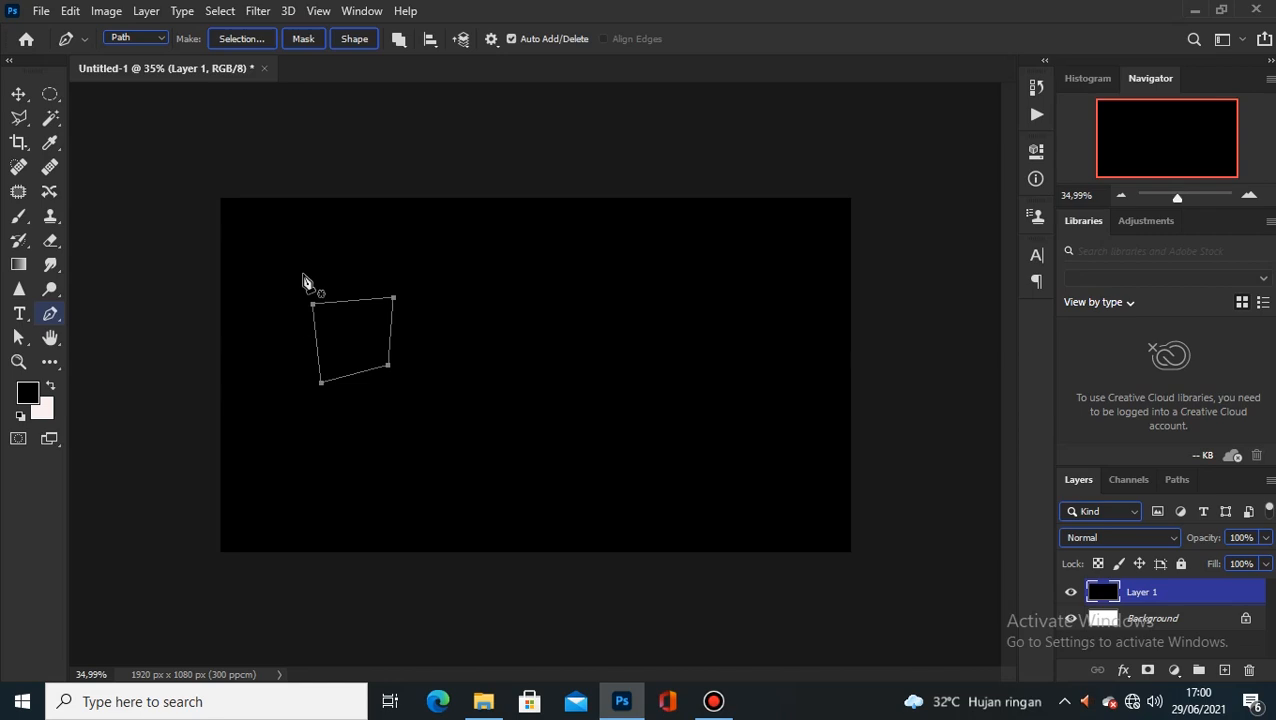
right_click(347, 352)
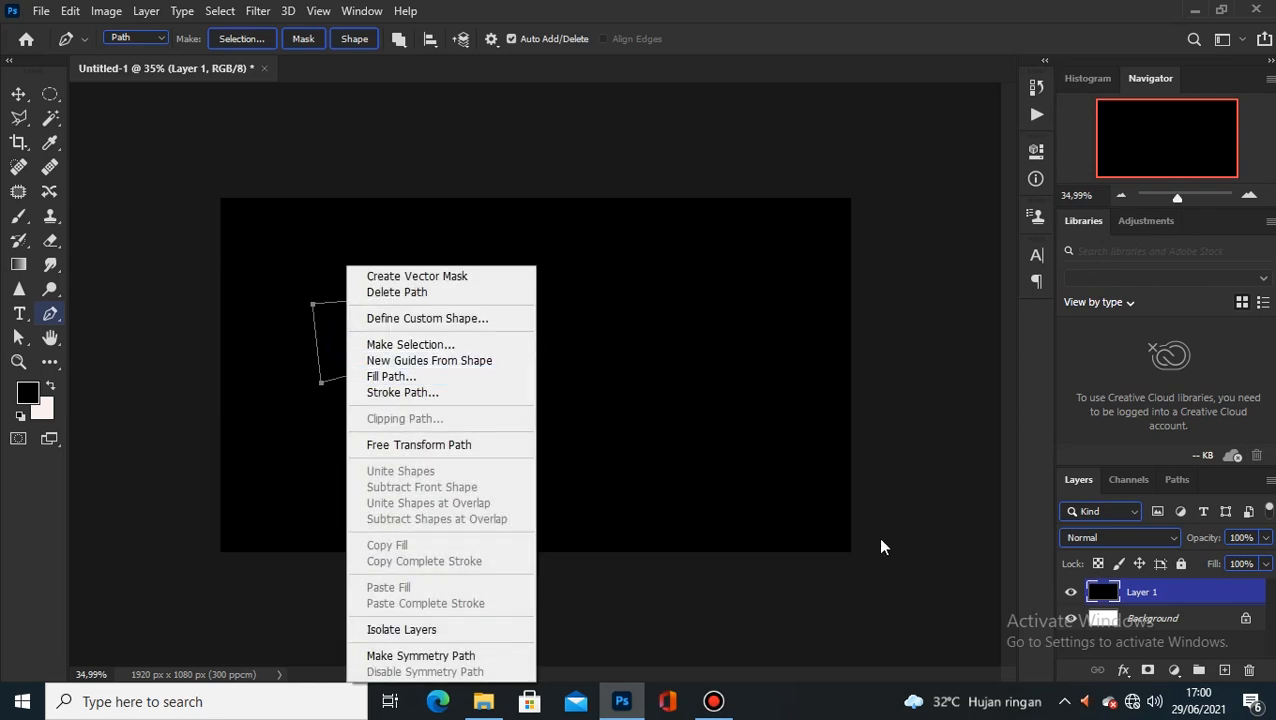
click(455, 281)
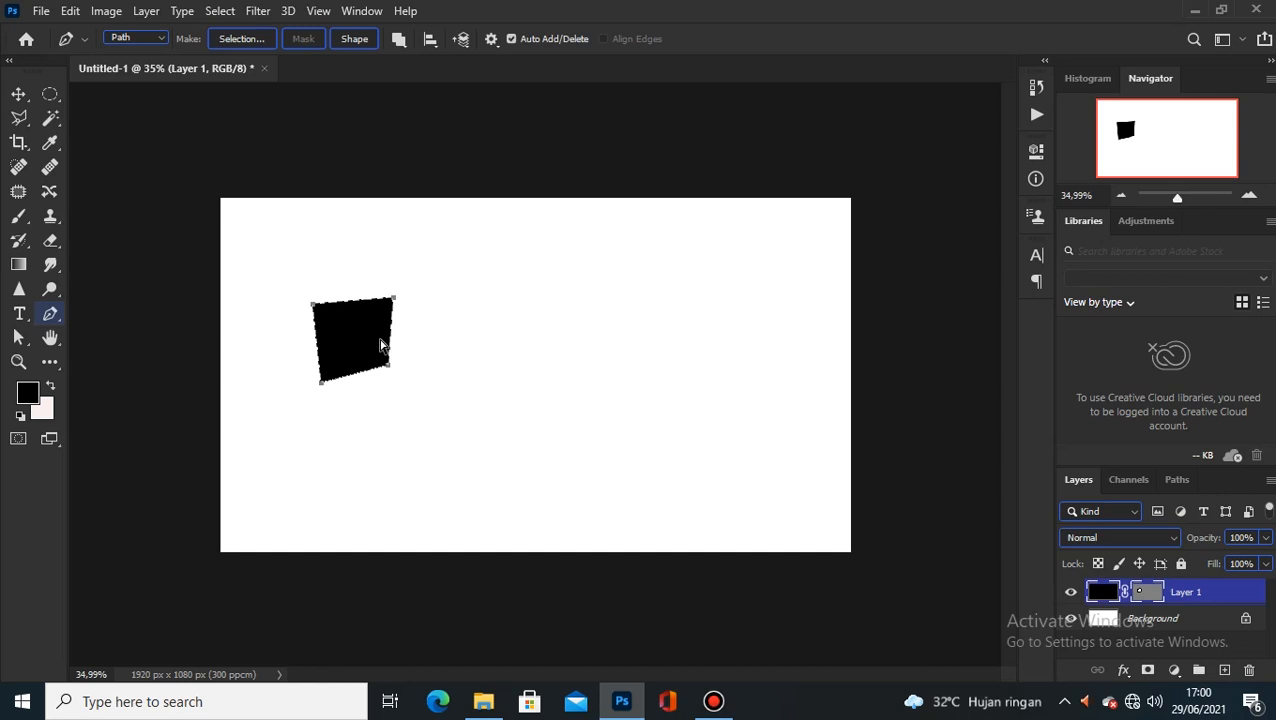
key(ctrl+z)
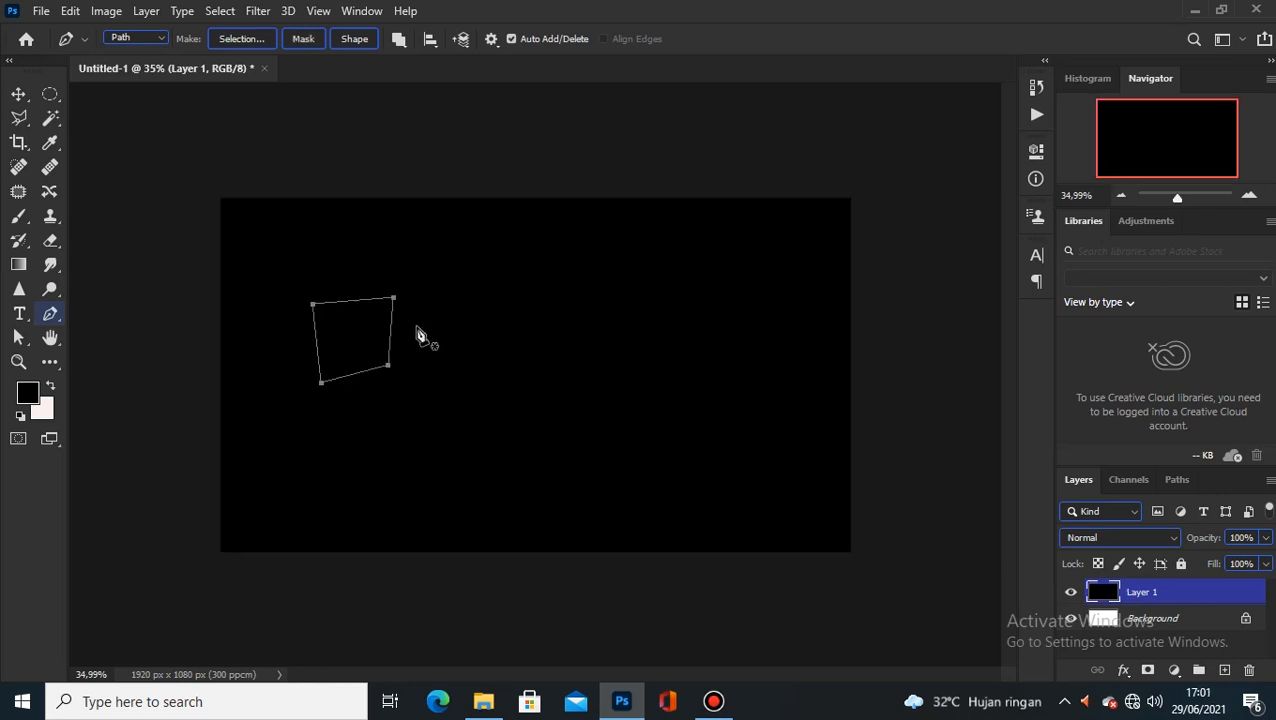
Set the quadrilateral's path operation to Subtract Front Shape and check the chosen mode
click(400, 40)
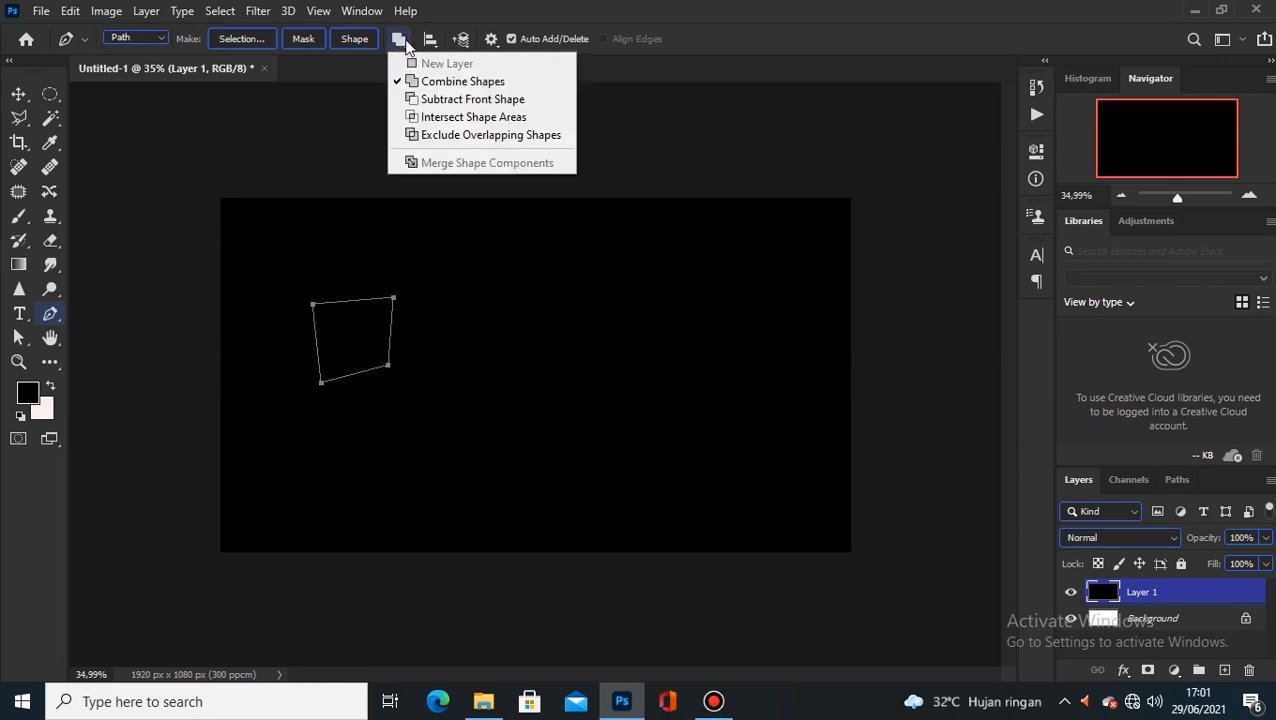
click(514, 100)
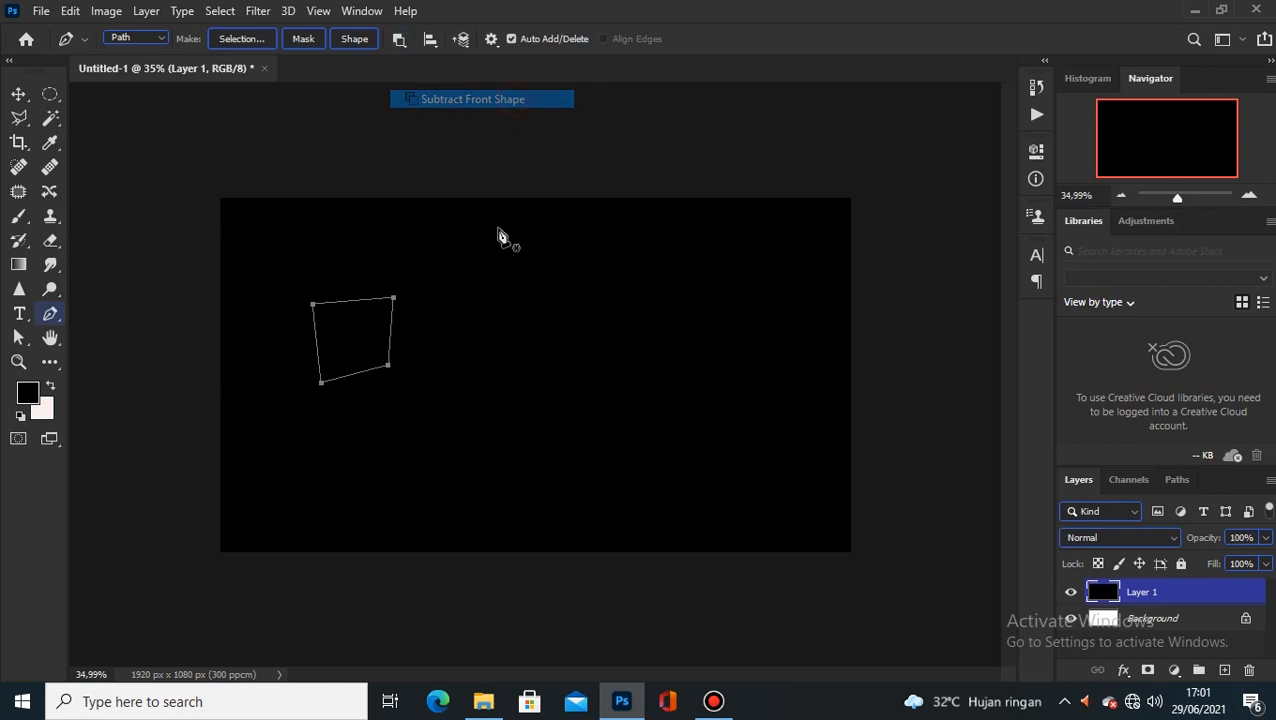
click(394, 286)
right_click(395, 290)
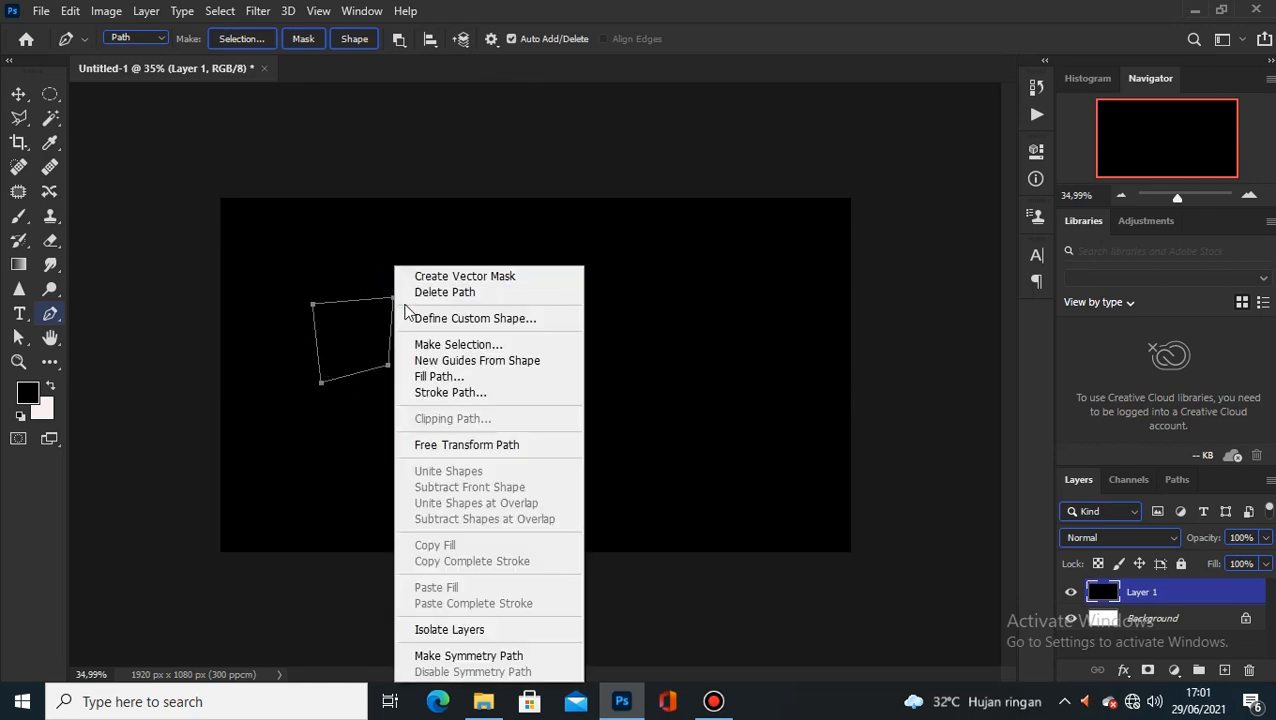
click(196, 310)
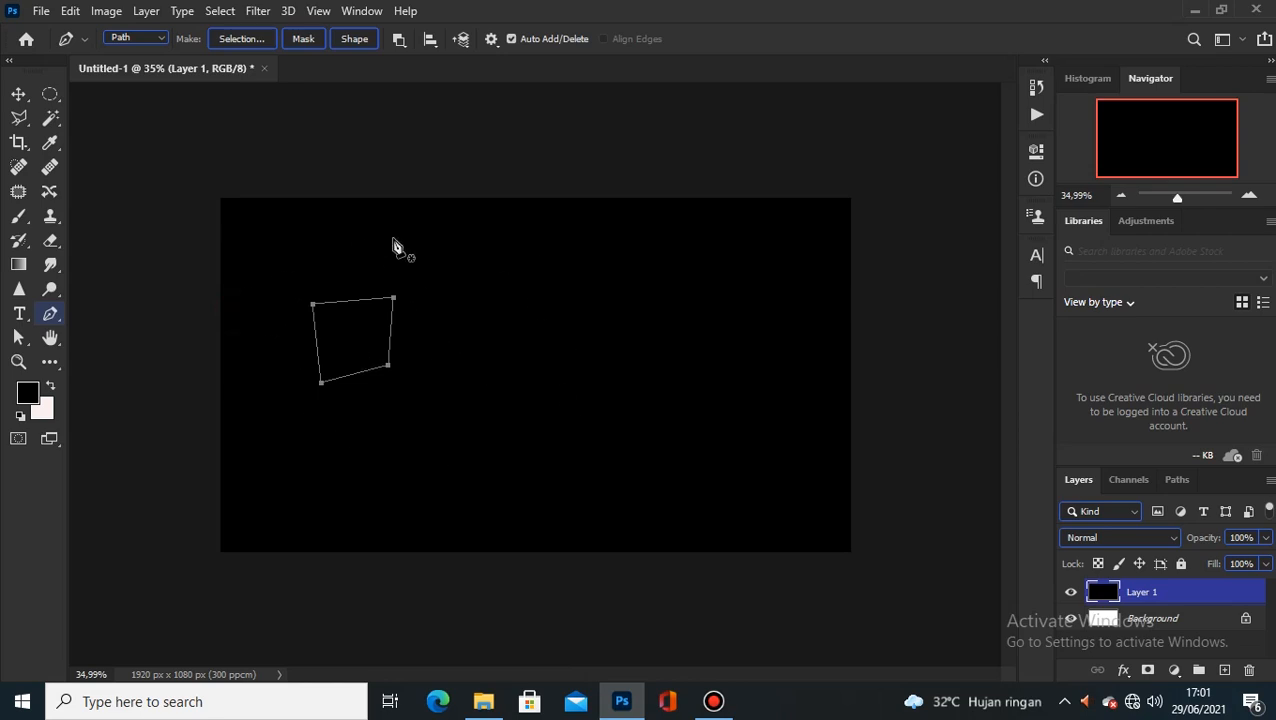
click(399, 40)
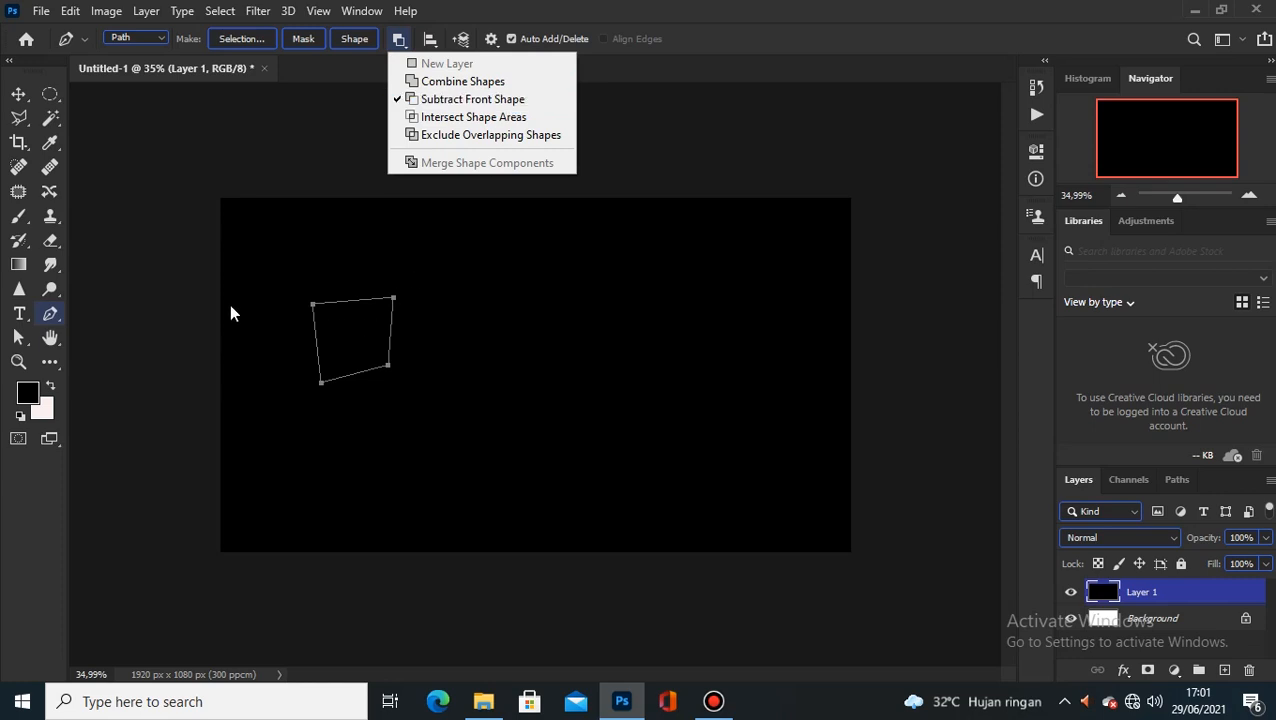
click(170, 297)
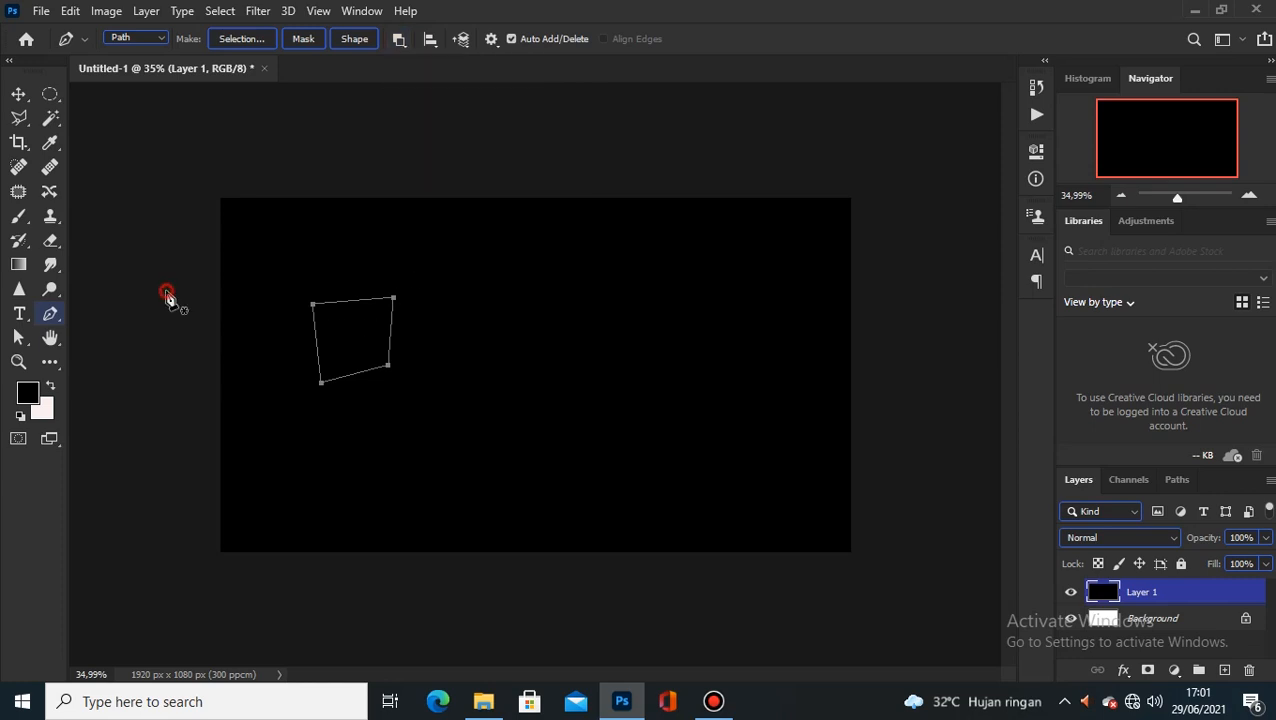
Try creating a vector mask on Layer 1 from the subtracting quadrilateral path, and undo it
right_click(347, 343)
click(470, 276)
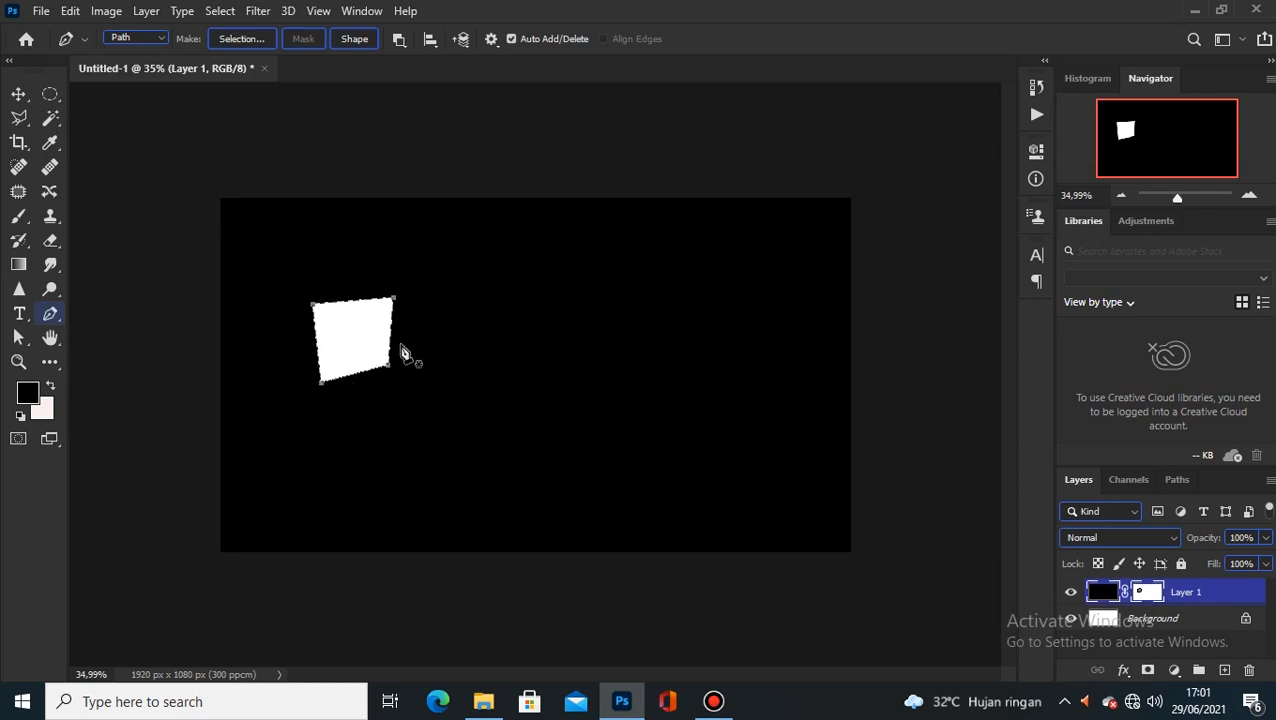
key(ctrl+z)
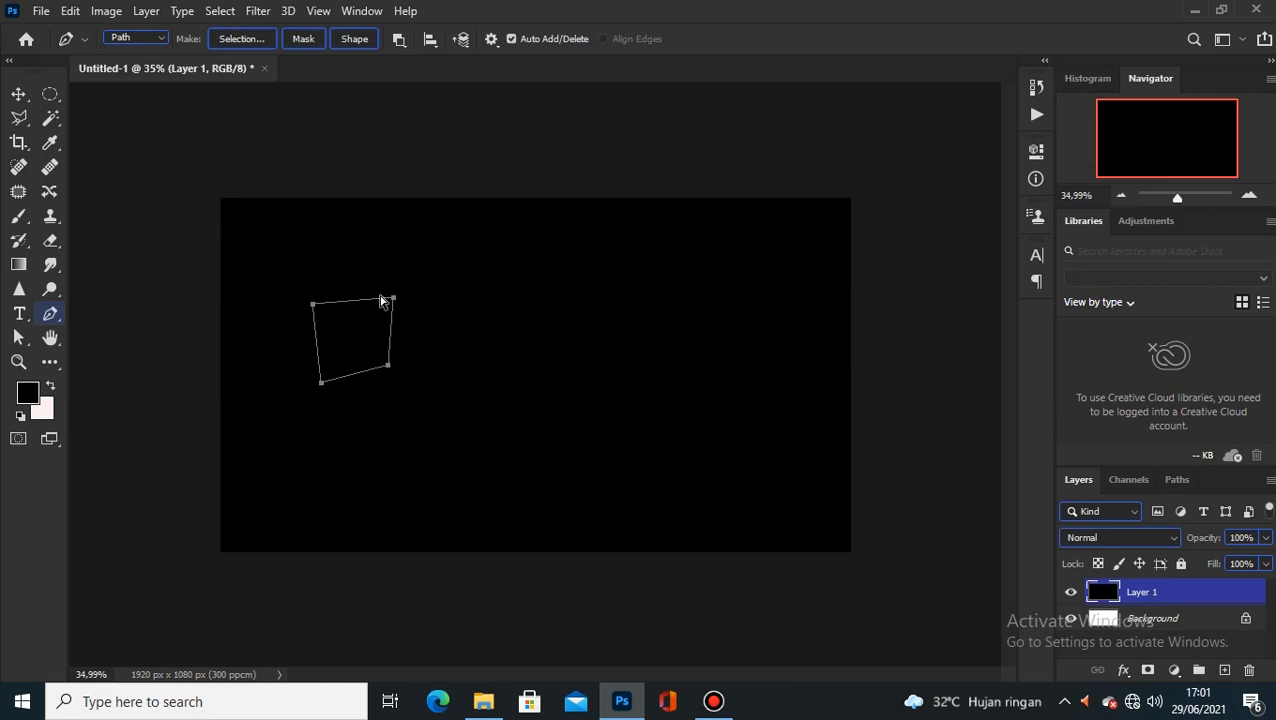
Try making a new selection with 0 pixels feather from the quadrilateral path in Combine Shapes mode, and undo it
click(399, 39)
click(420, 81)
right_click(361, 343)
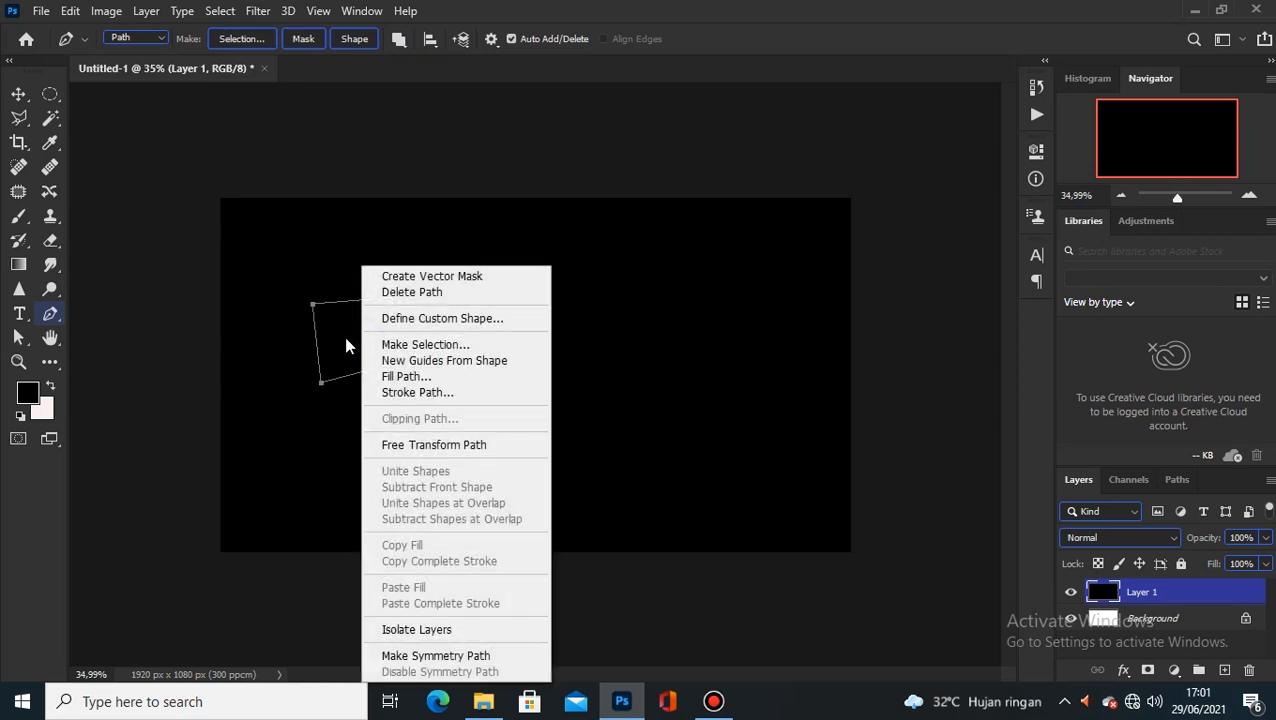
click(442, 346)
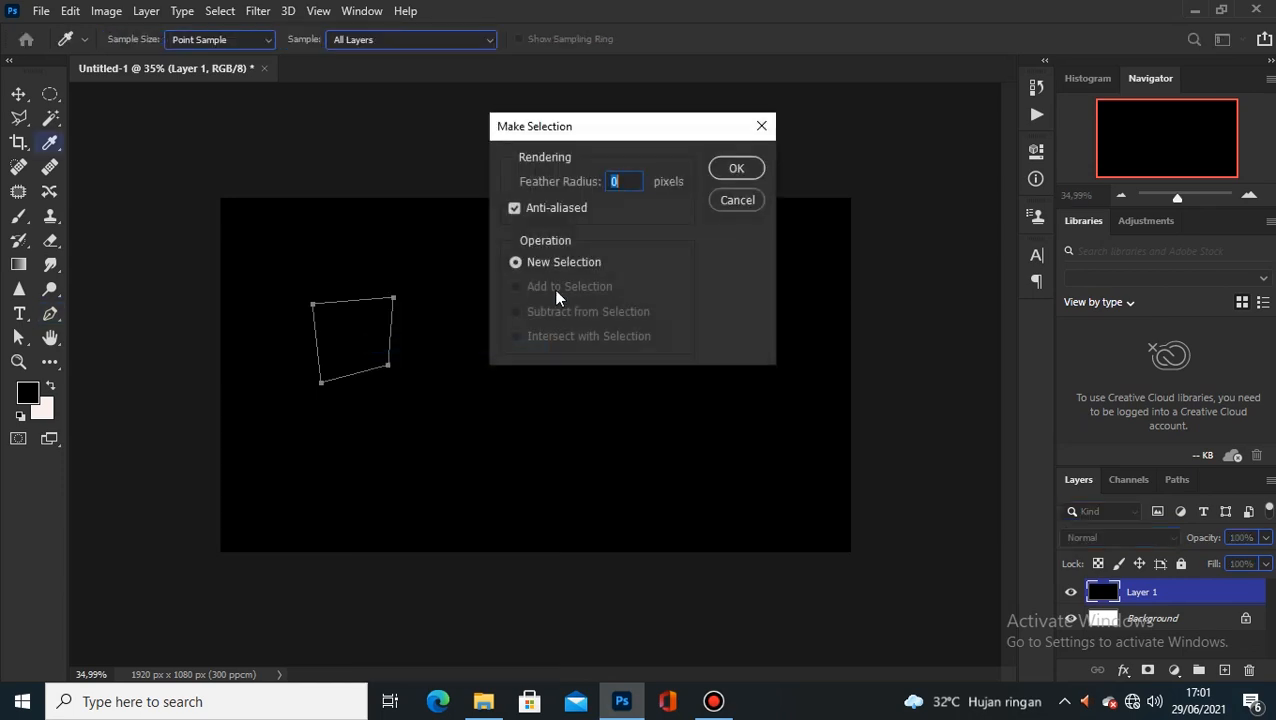
click(734, 169)
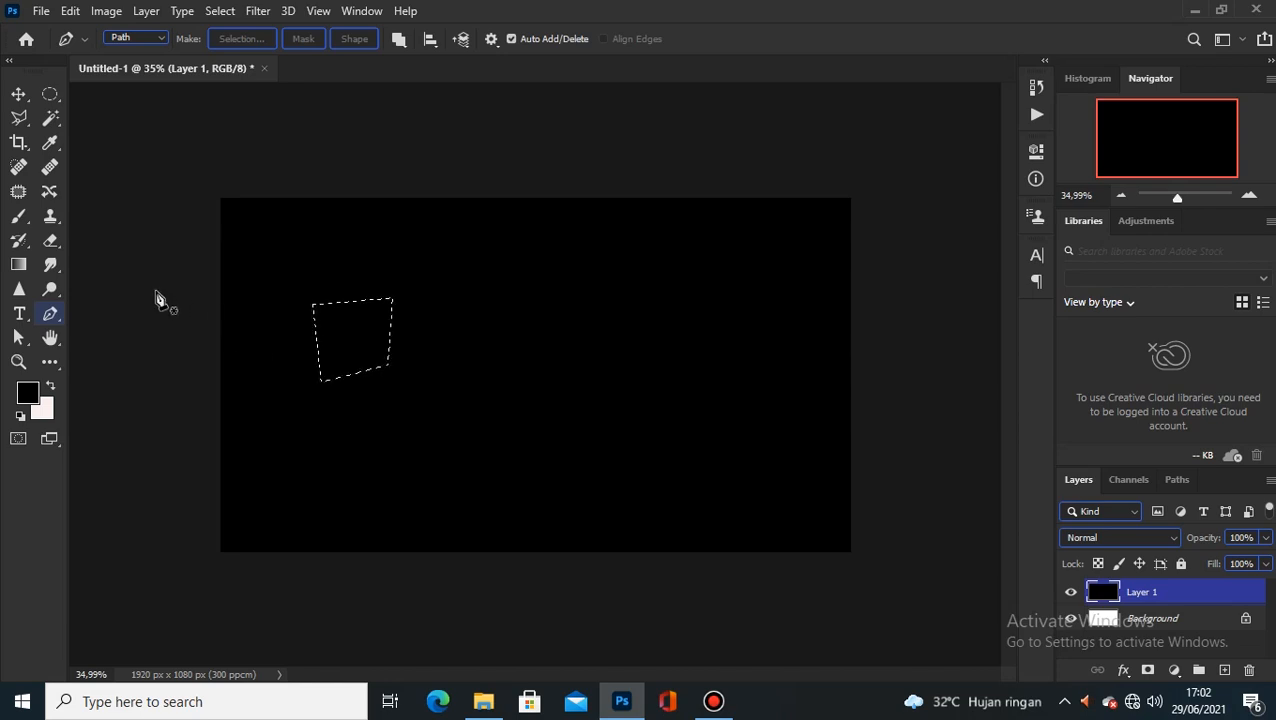
click(51, 245)
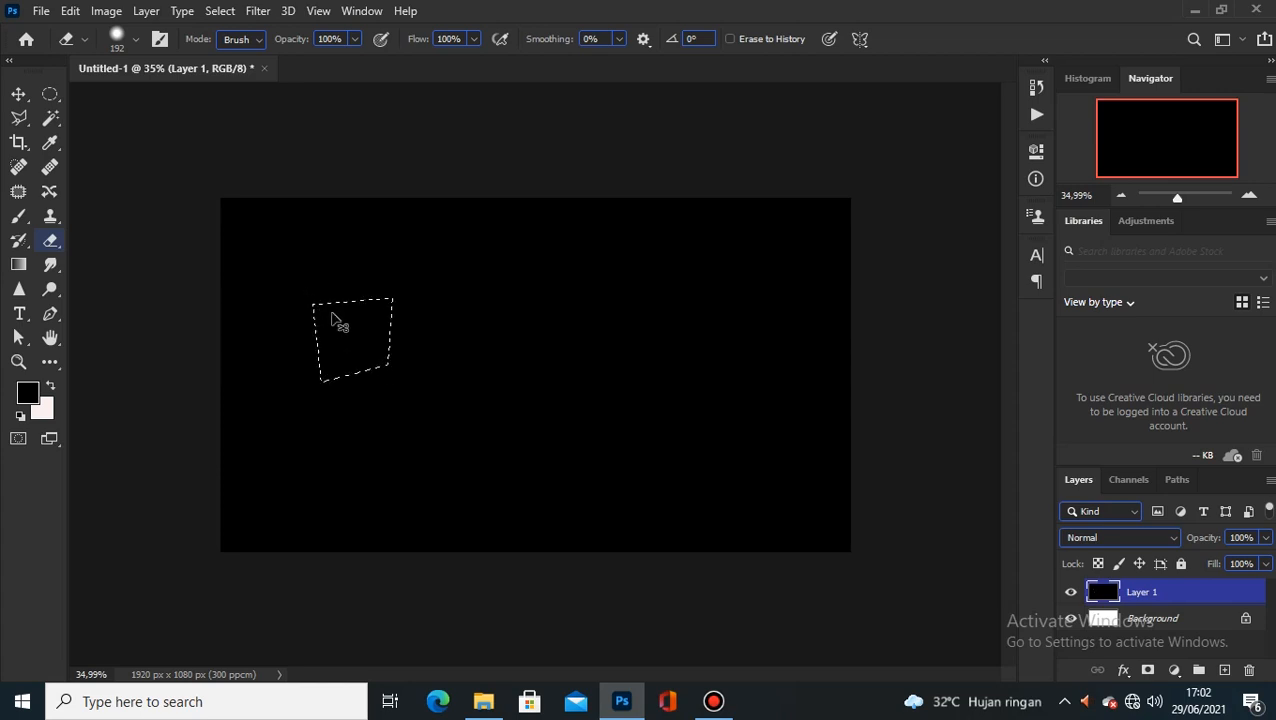
key(ctrl+d)
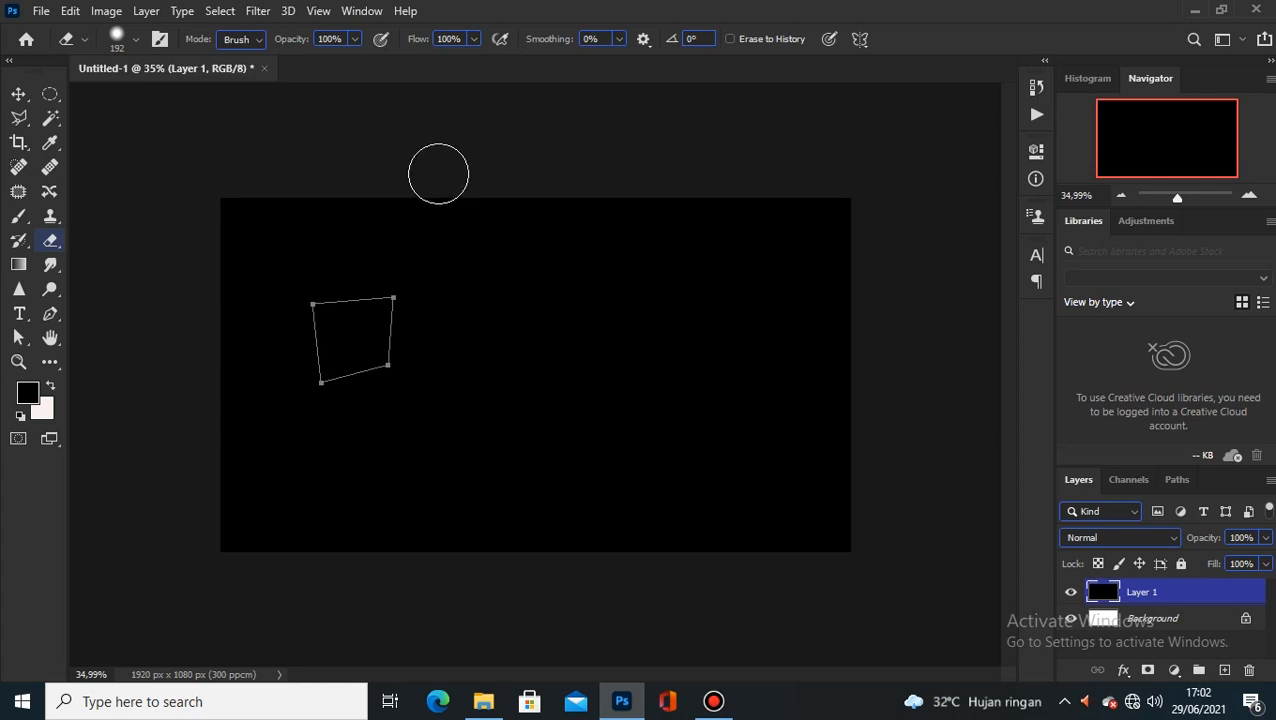
Set the quadrilateral path to Subtract Front Shape and make a new selection from it
click(48, 313)
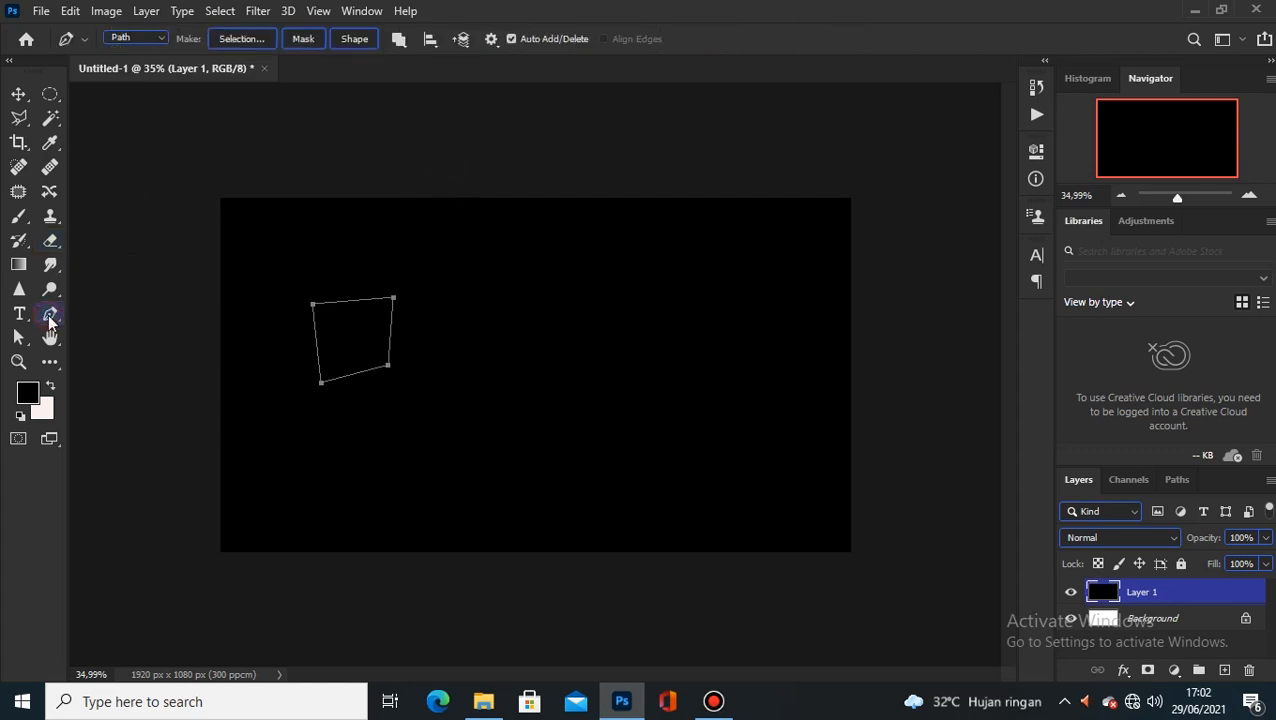
click(399, 40)
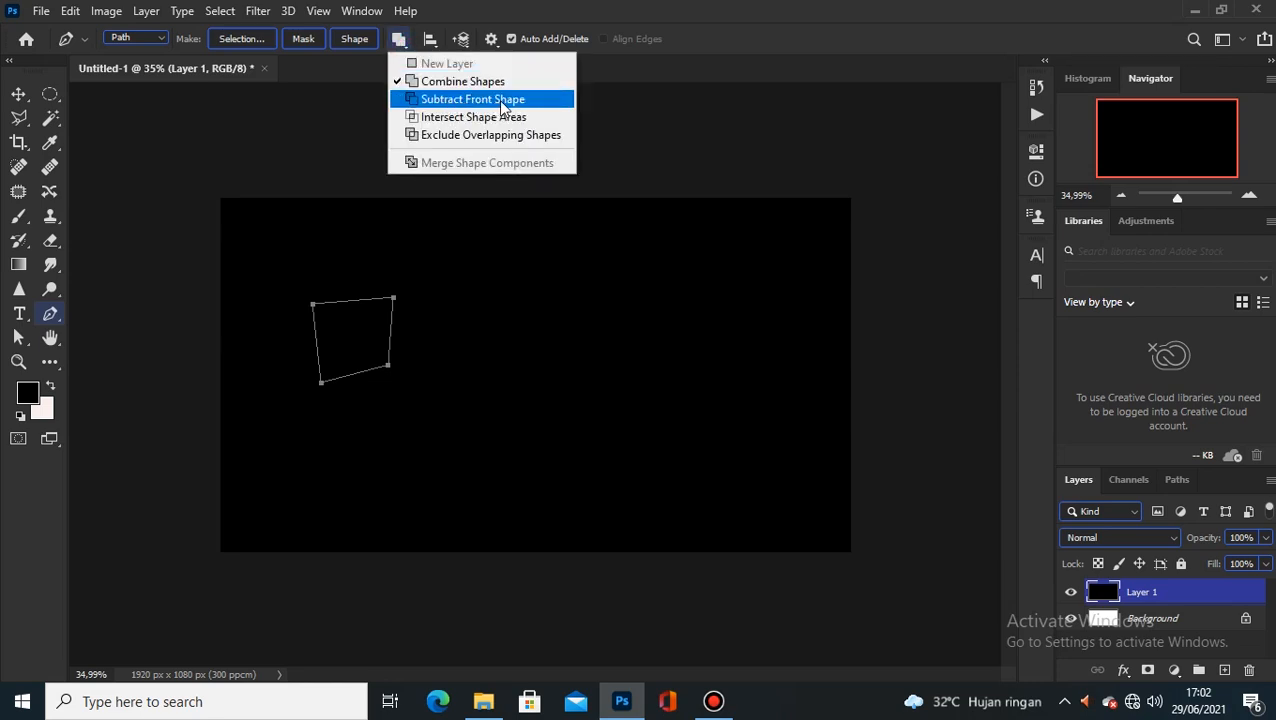
click(503, 100)
right_click(379, 350)
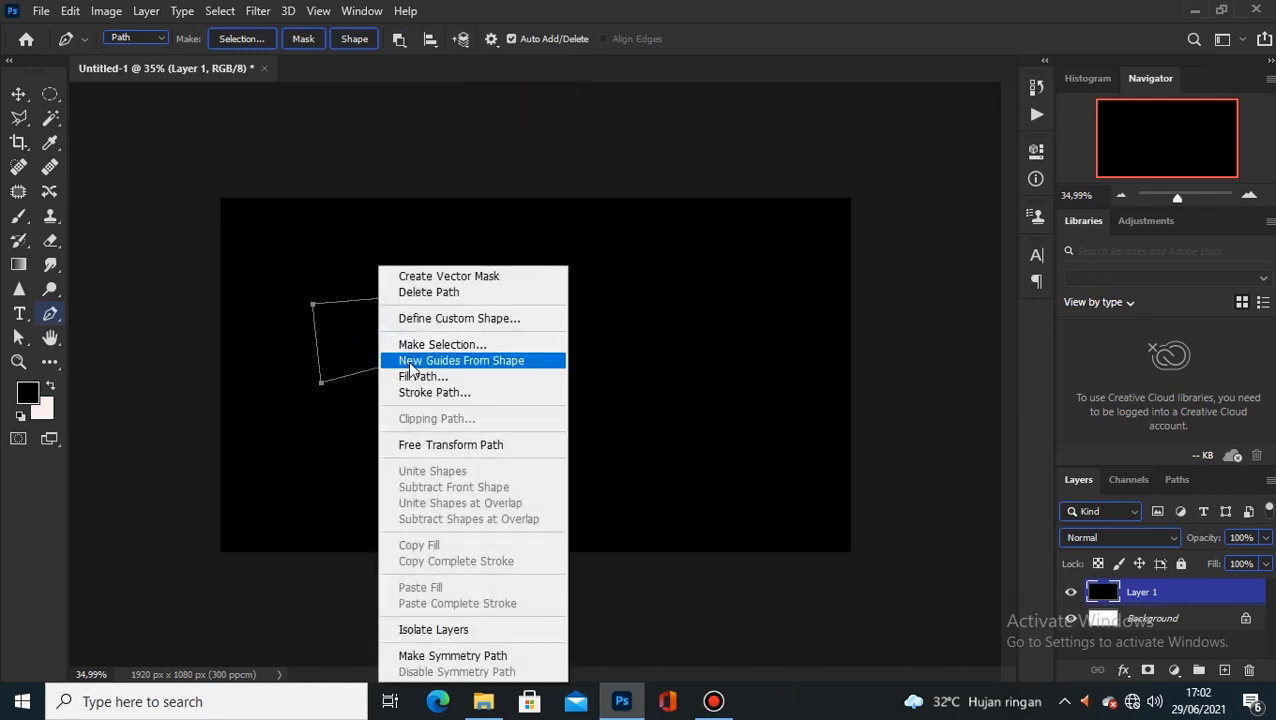
click(474, 346)
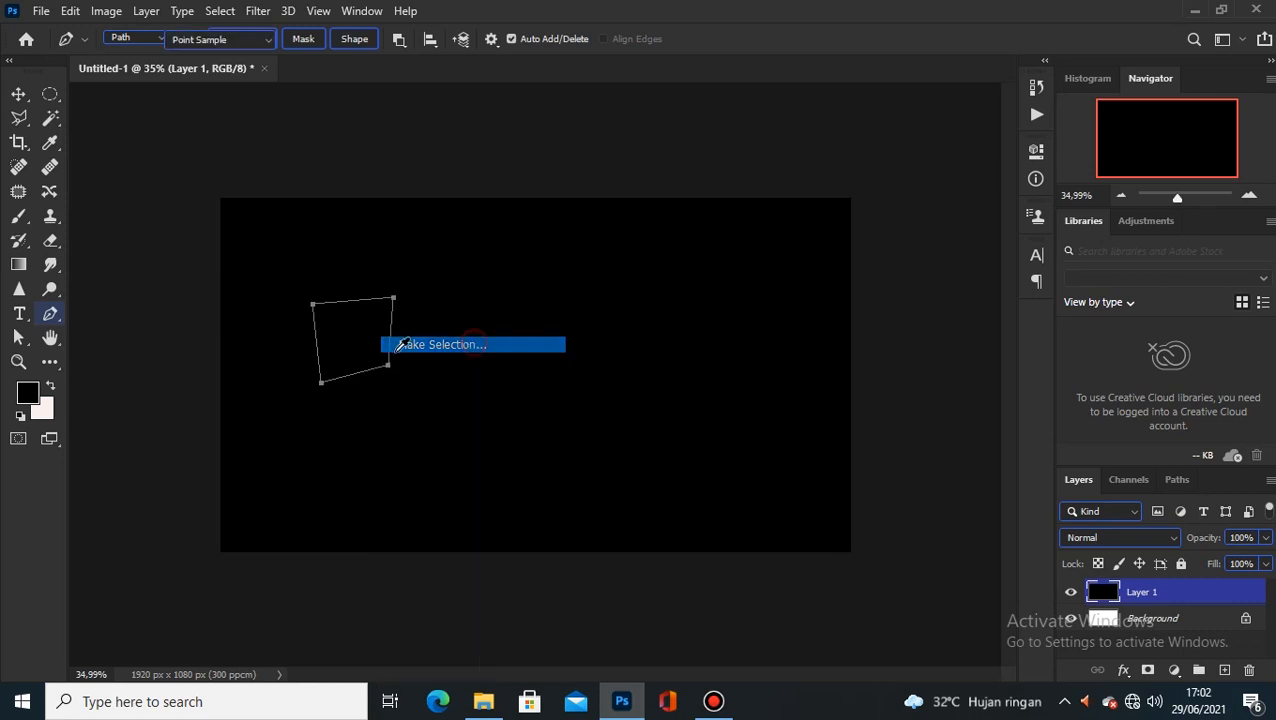
click(737, 169)
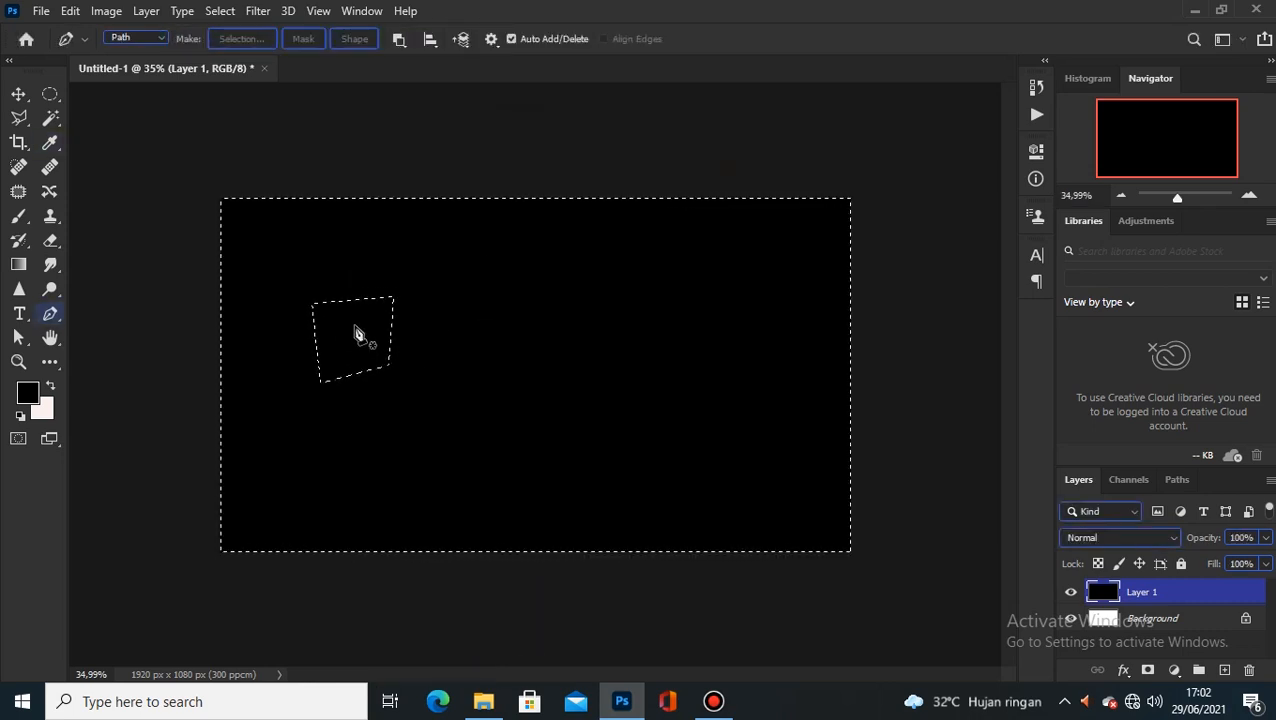
Try erasing Layer 1 around the quadrilateral within the selection, and undo the erasing and the selection
click(50, 243)
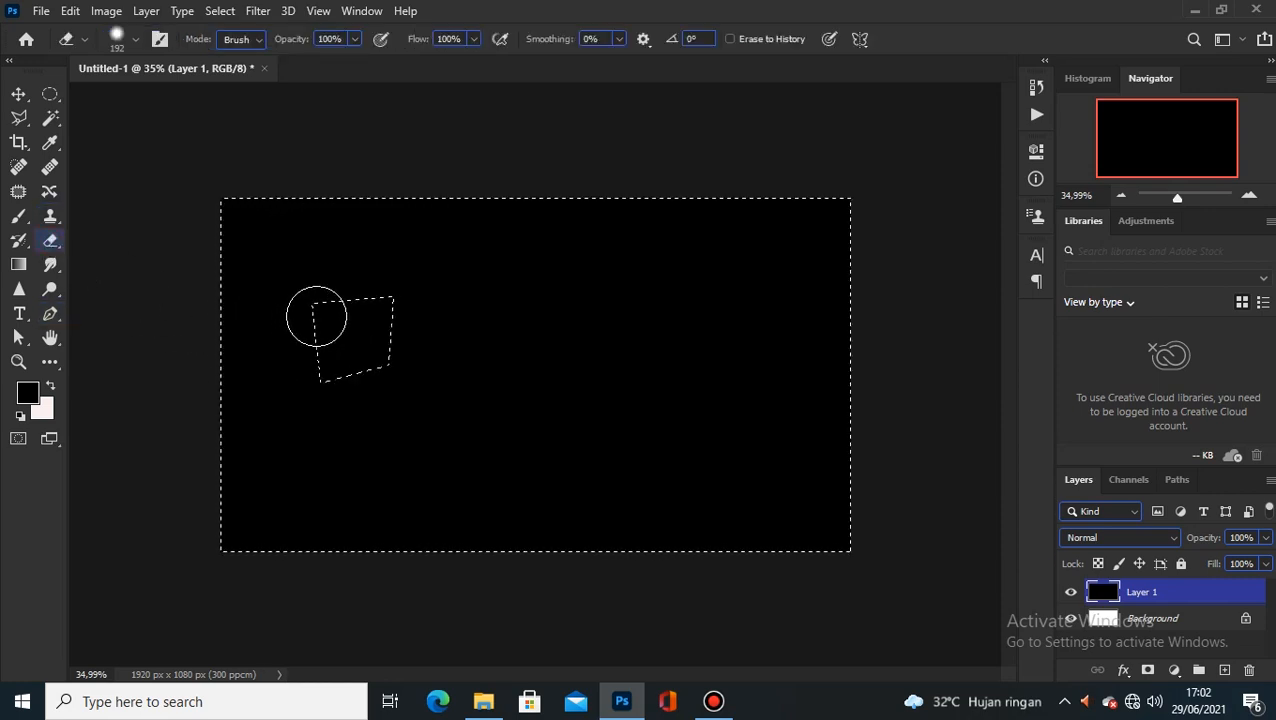
drag(322, 300, 270, 345)
mouse_move(280, 396)
mouse_down()
mouse_move(403, 316)
mouse_move(288, 397)
mouse_move(345, 344)
mouse_move(370, 297)
mouse_move(343, 321)
mouse_move(251, 293)
mouse_move(316, 348)
mouse_move(399, 347)
mouse_up()
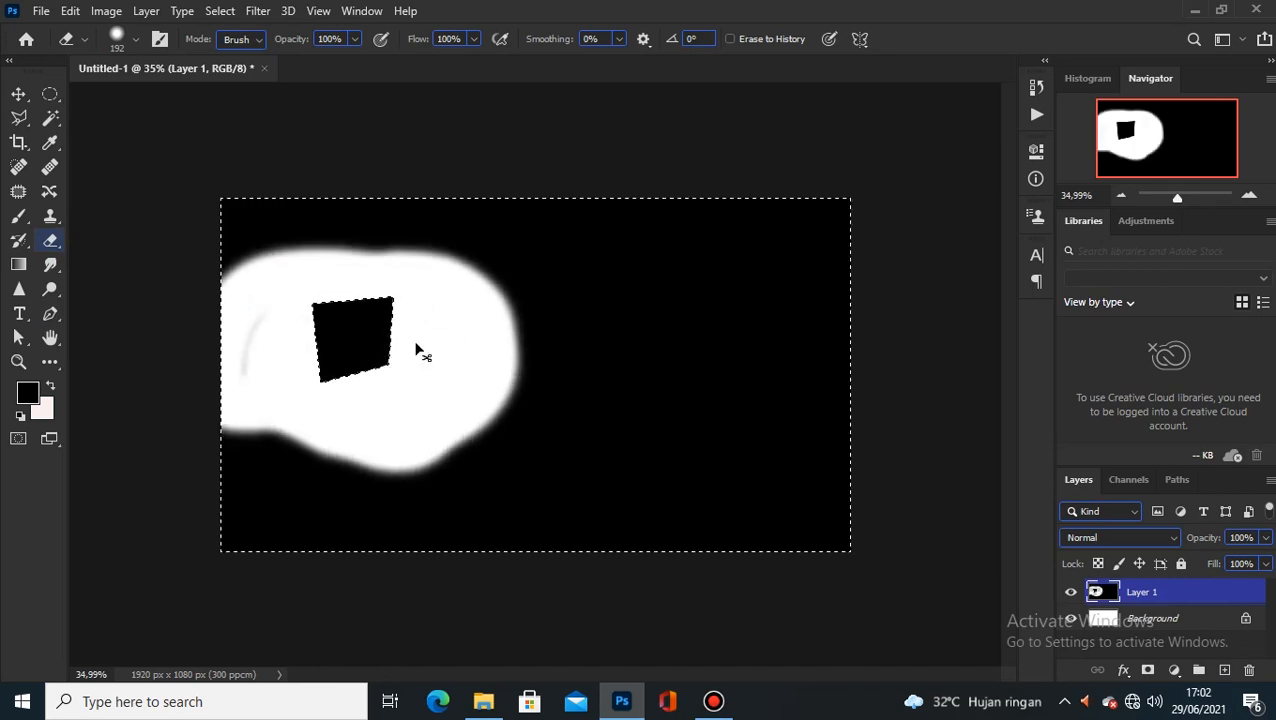
key(ctrl+z)
key(ctrl+z)
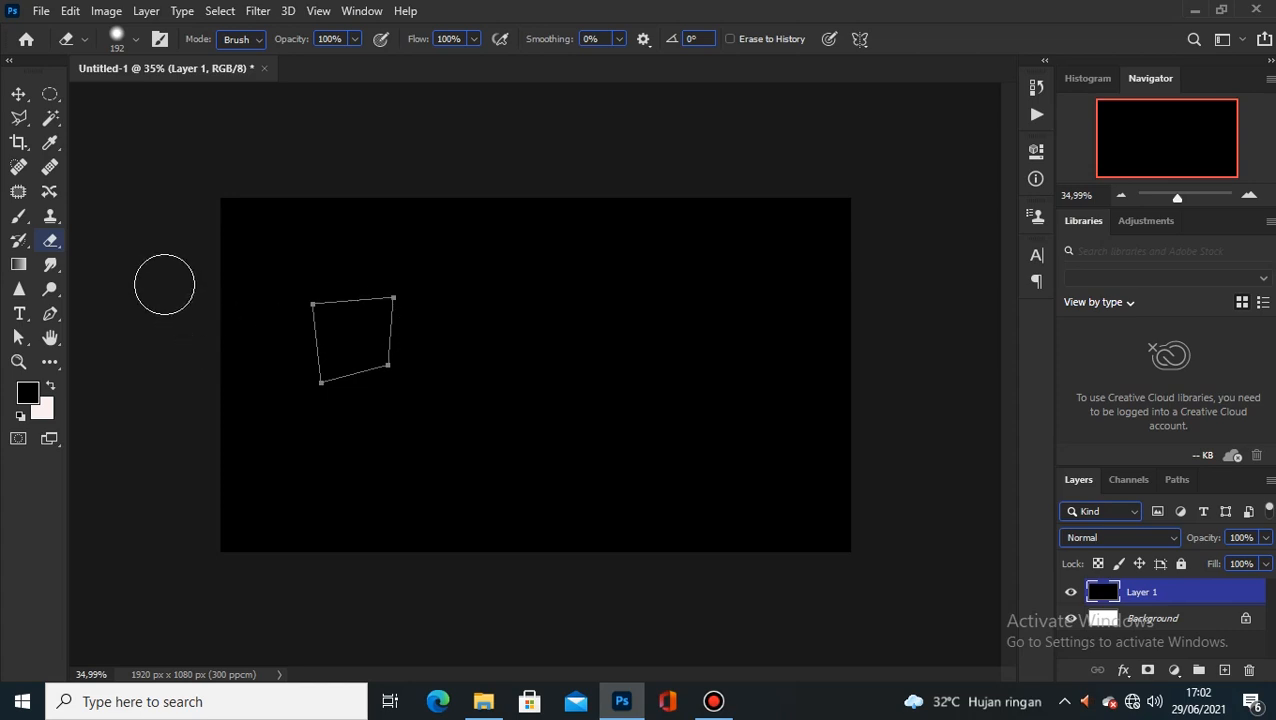
Try filling the quadrilateral path with white (ffffff) in Normal mode at 100% opacity, and undo the fill
click(49, 312)
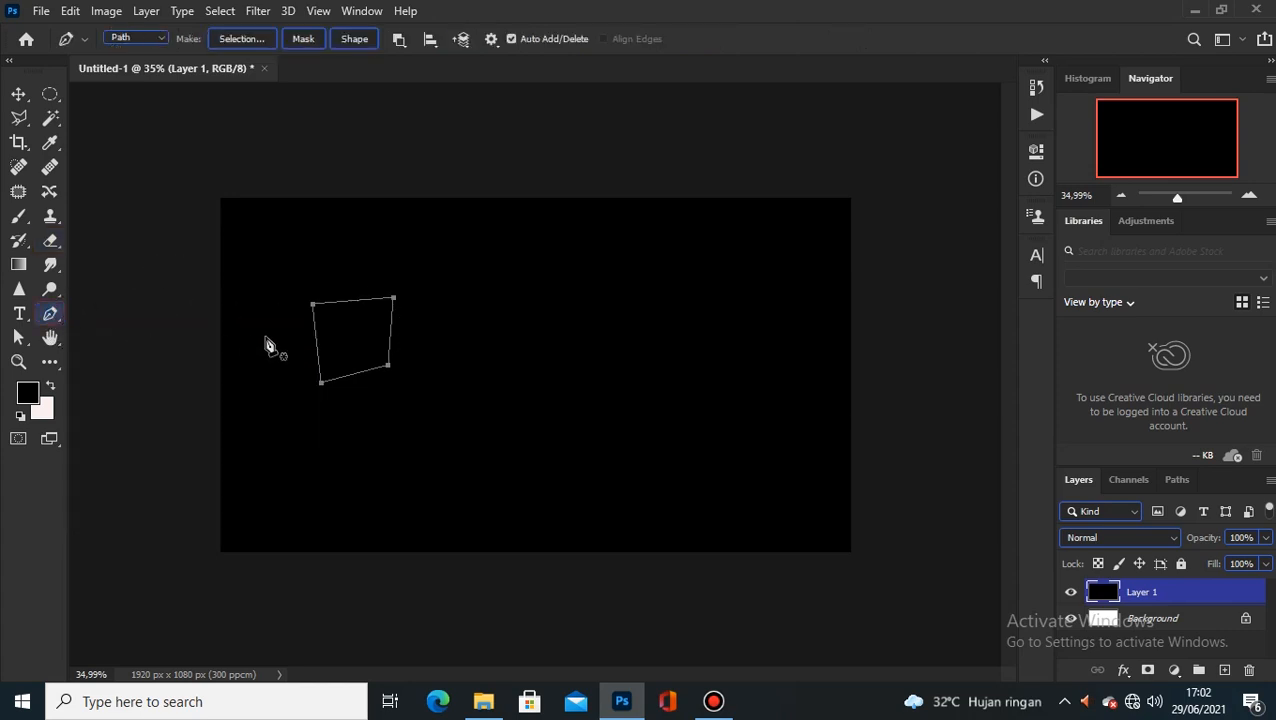
right_click(350, 338)
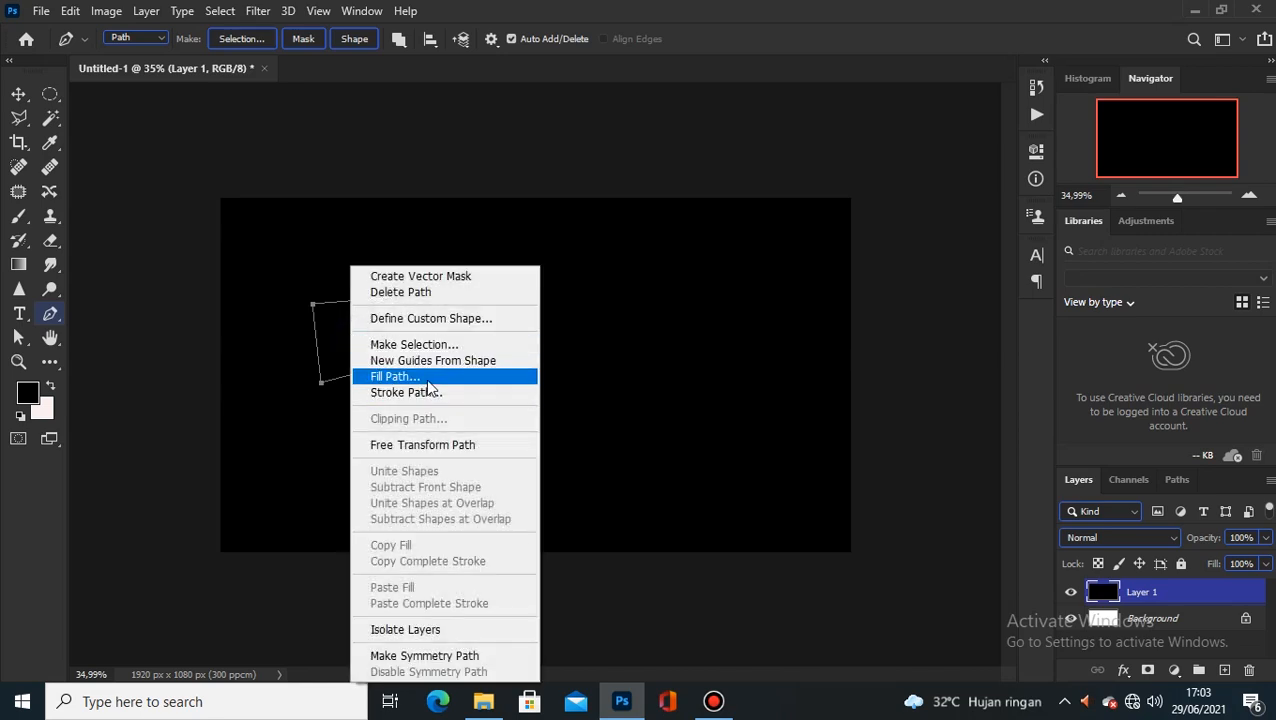
right_click(333, 339)
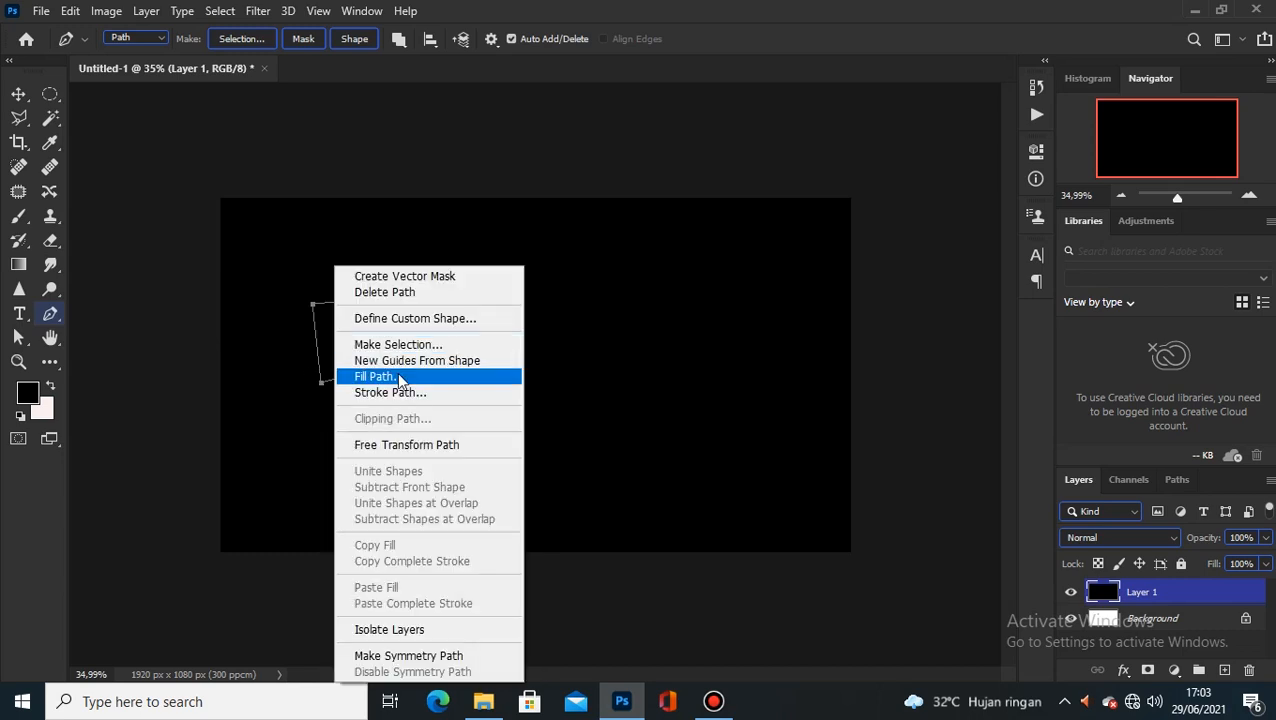
click(400, 377)
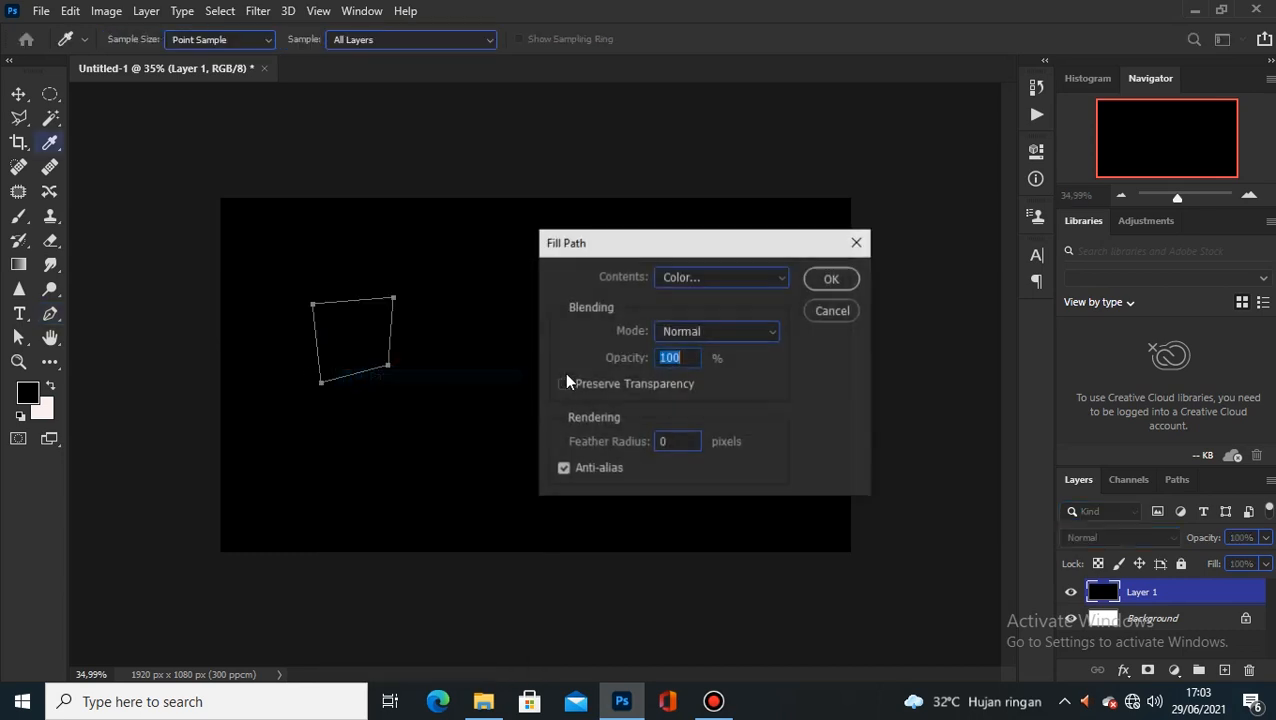
click(703, 288)
click(701, 326)
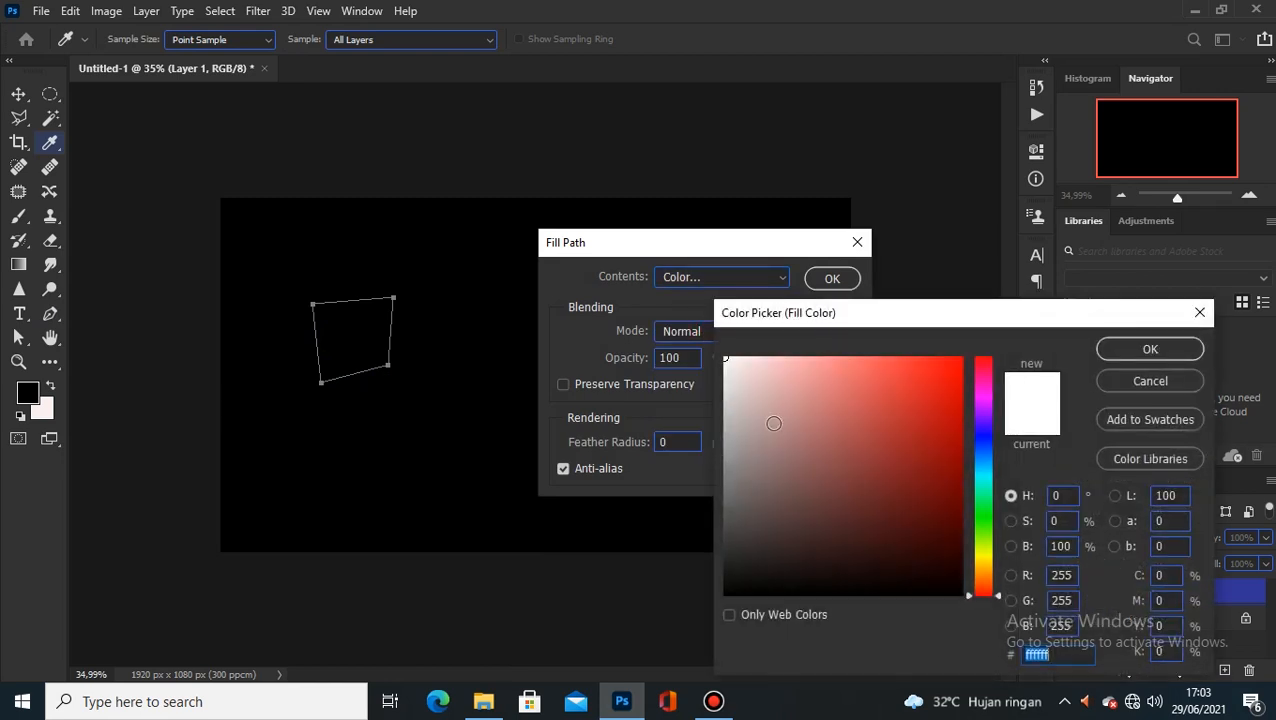
click(1100, 358)
click(834, 279)
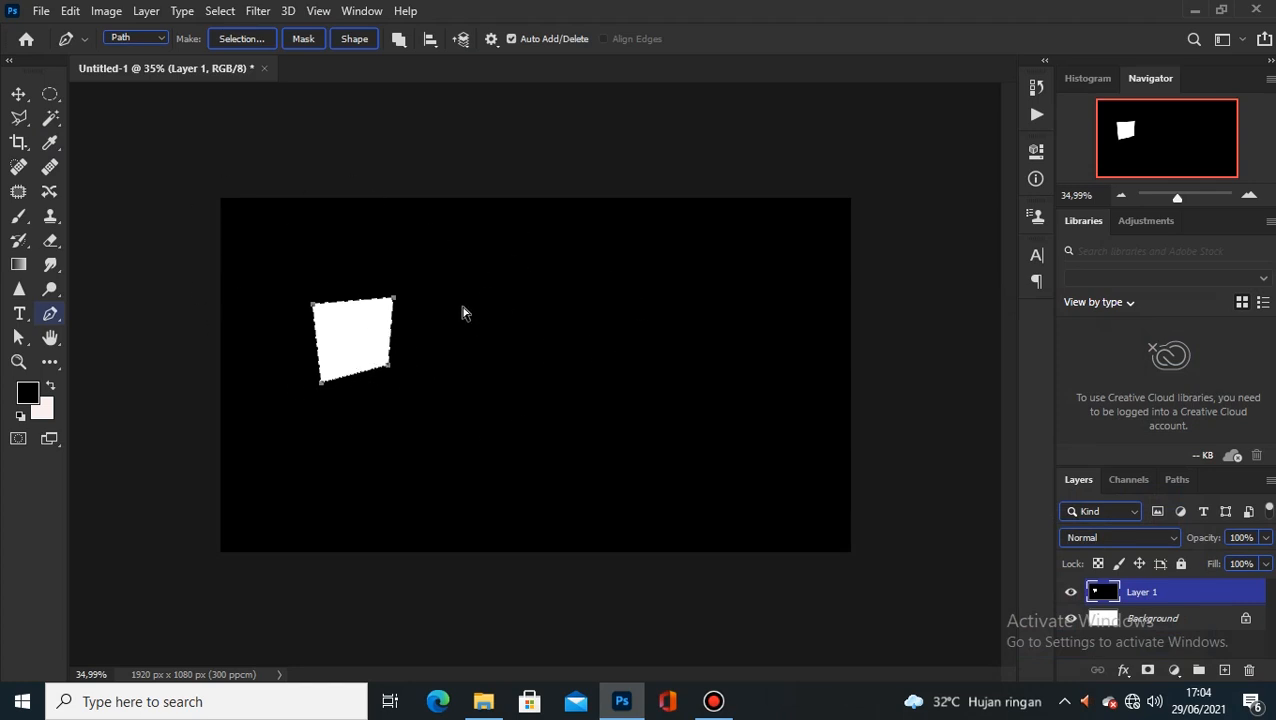
key(ctrl+z)
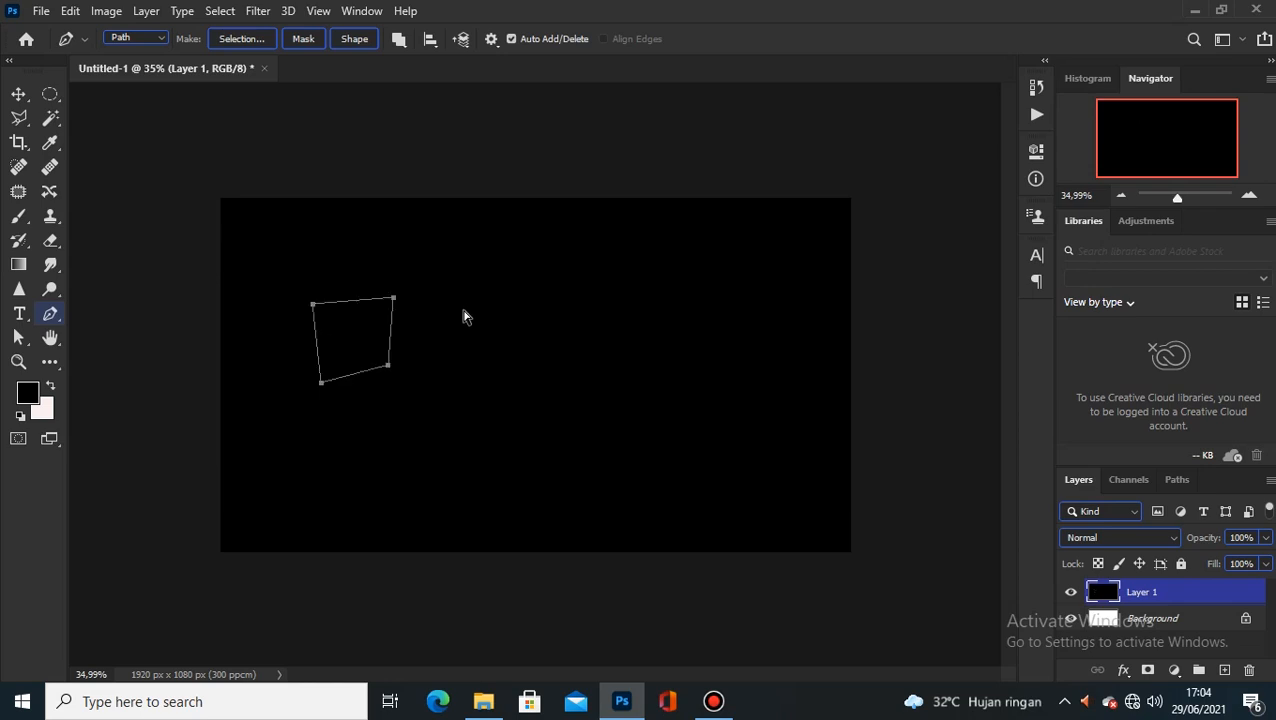
Check the tools available for stroking the quadrilateral path, choose Brush, and cancel the stroke
right_click(380, 343)
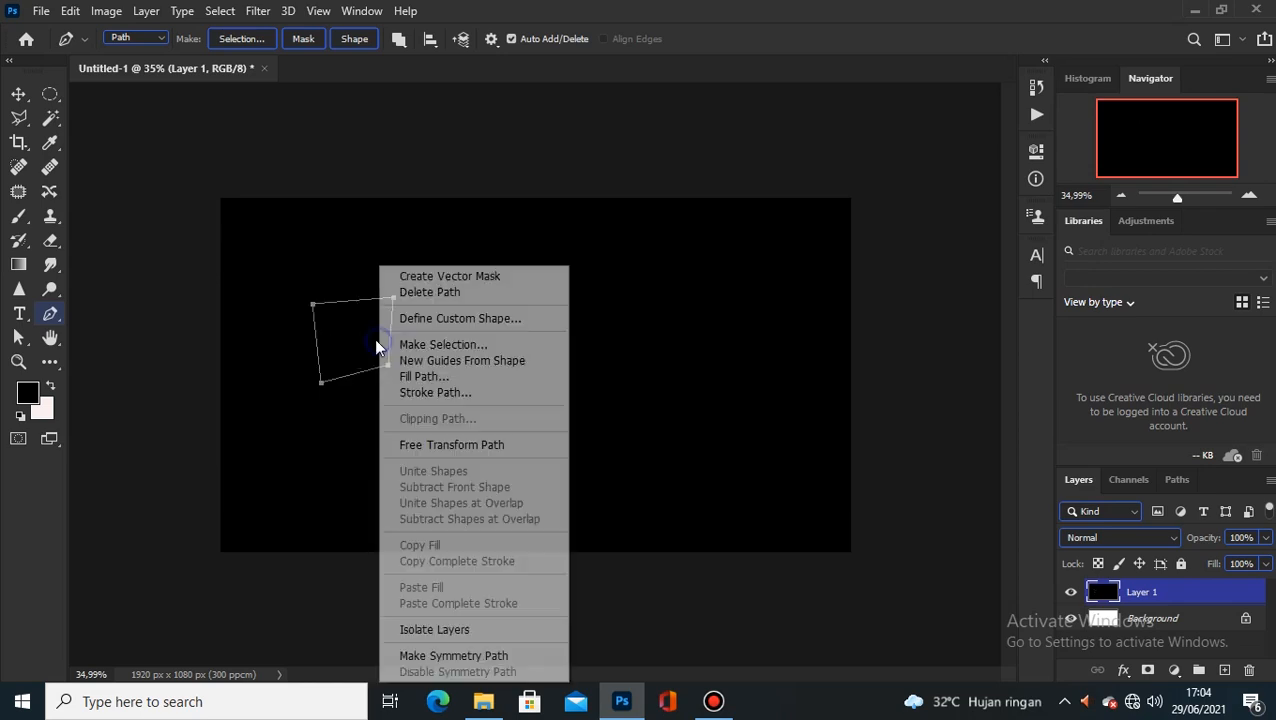
click(473, 393)
drag(555, 384, 704, 313)
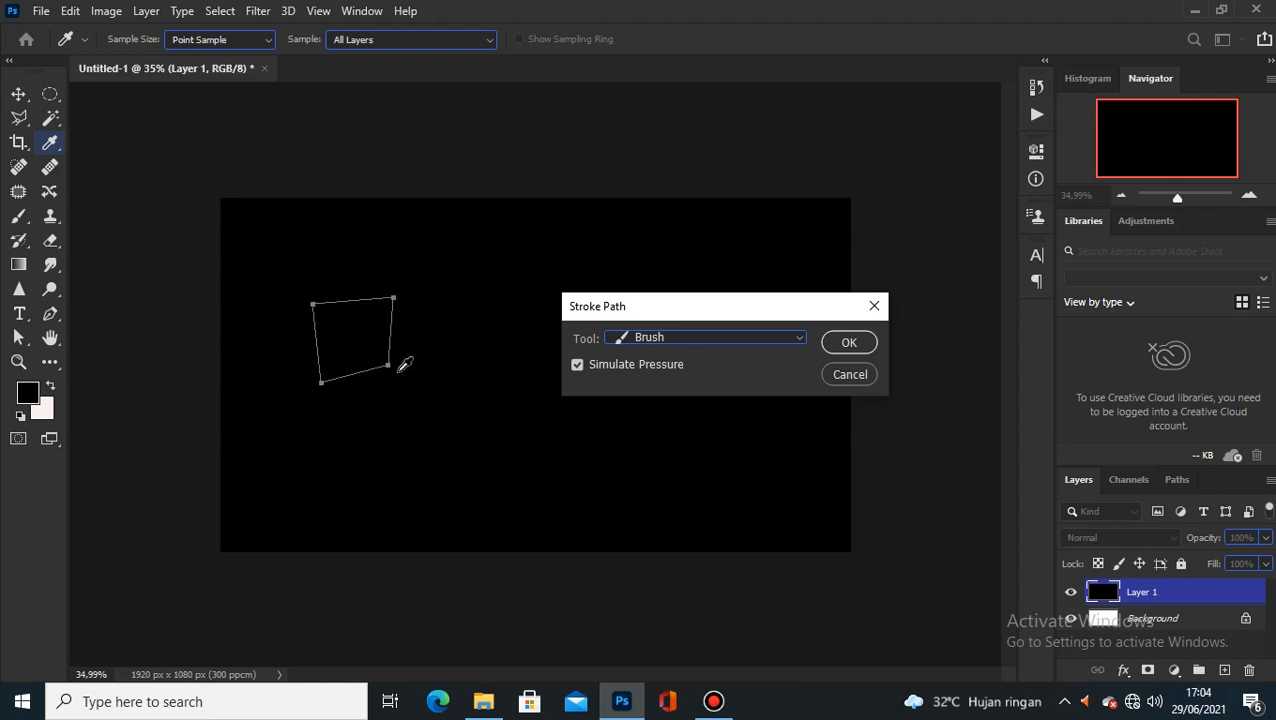
click(739, 340)
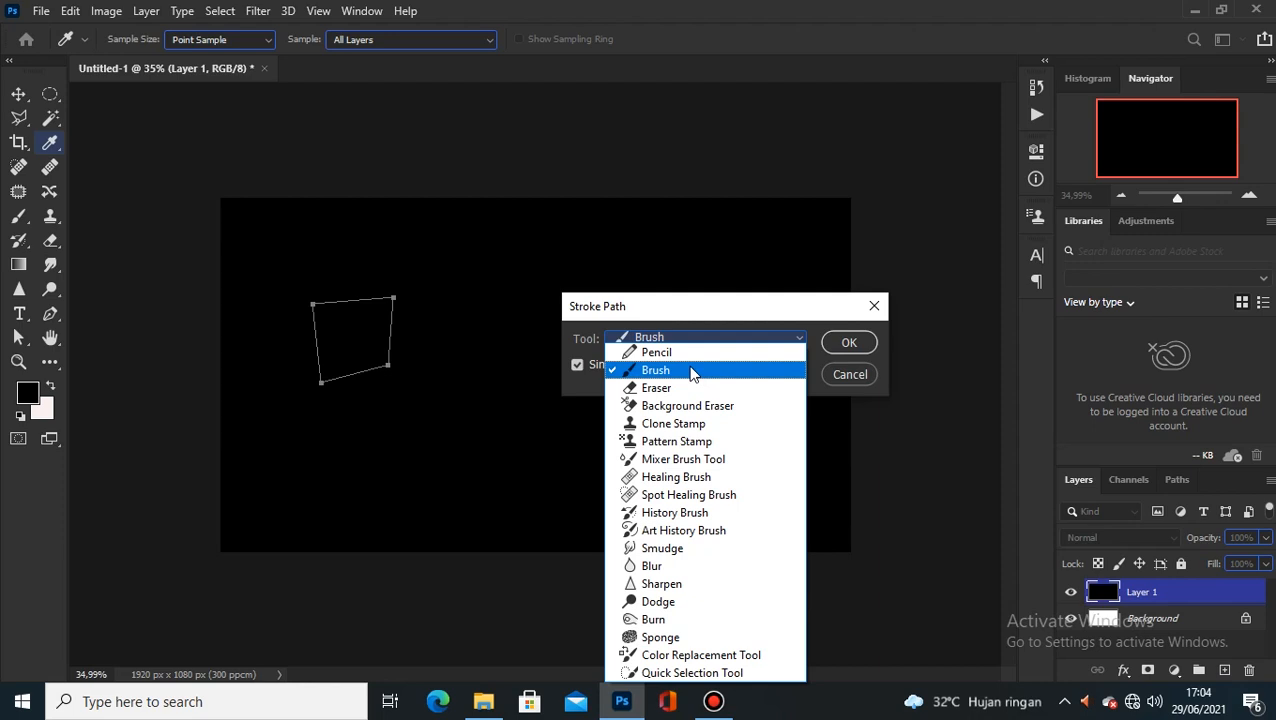
click(691, 373)
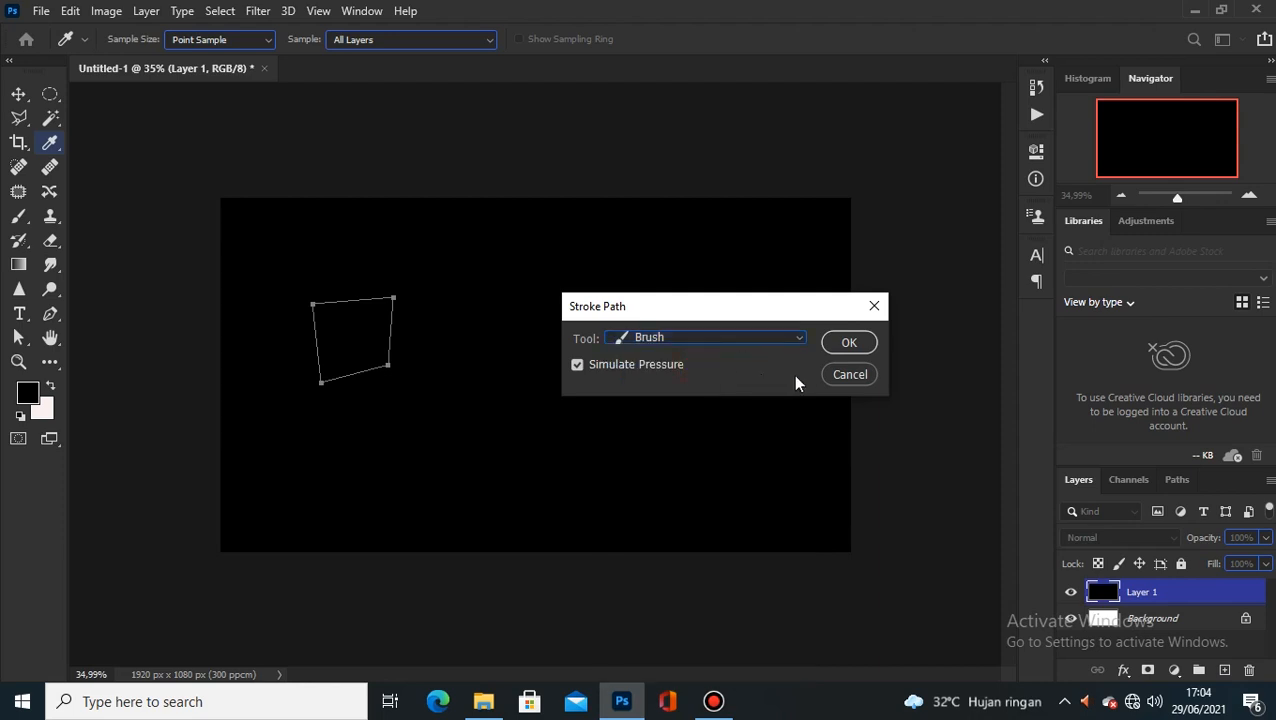
click(848, 375)
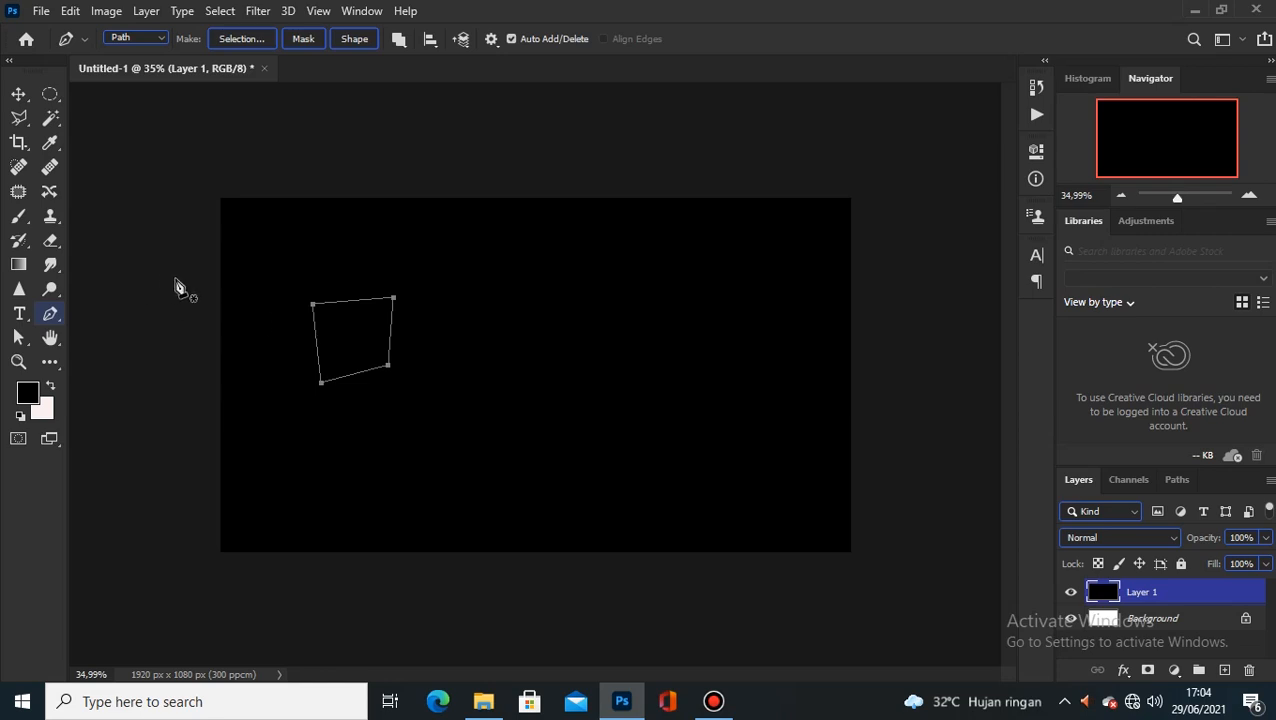
Set up the Brush tool with the Hard Round preset from General Brushes at a size of 32 px
click(22, 218)
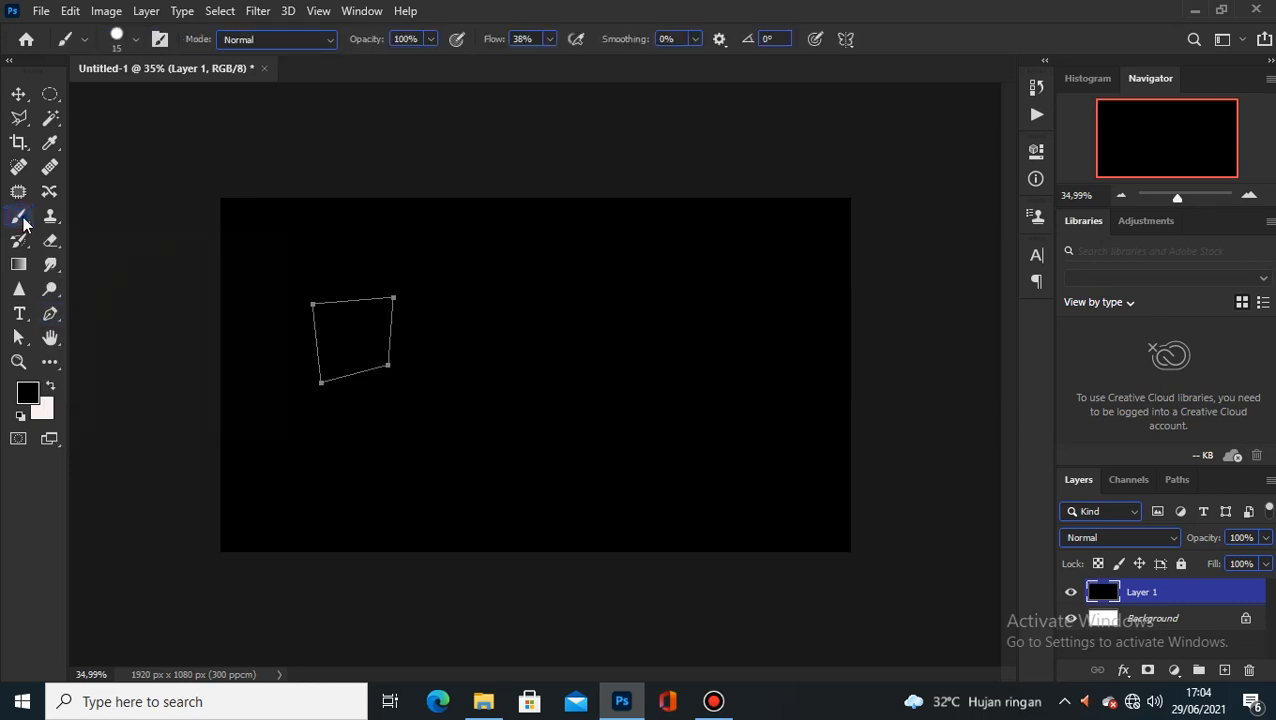
click(137, 40)
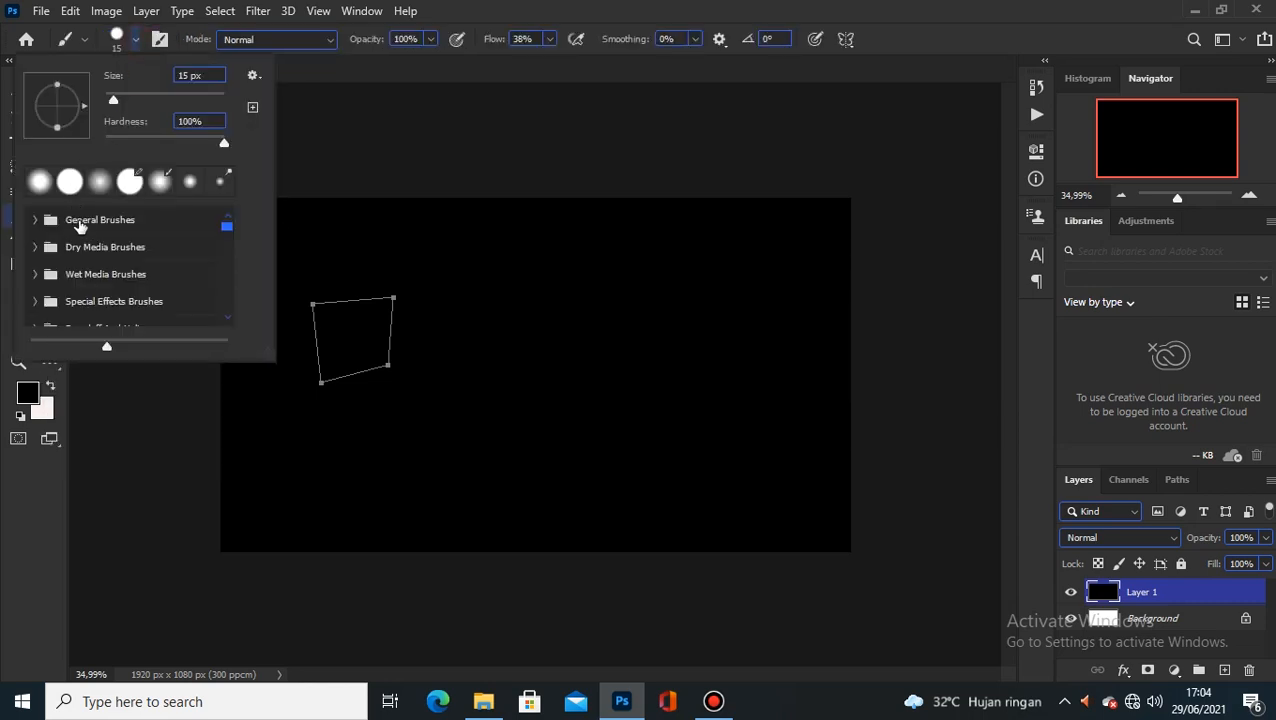
click(39, 182)
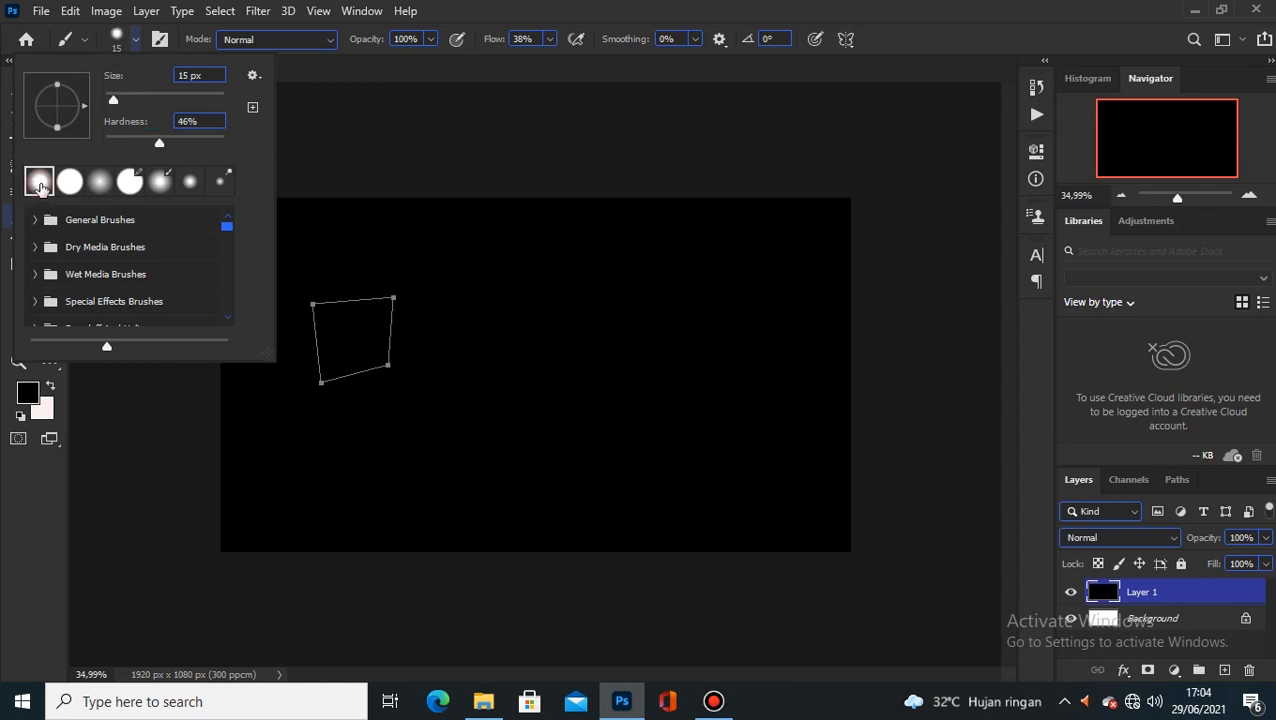
click(43, 219)
click(110, 250)
scroll(126, 281, down, 1)
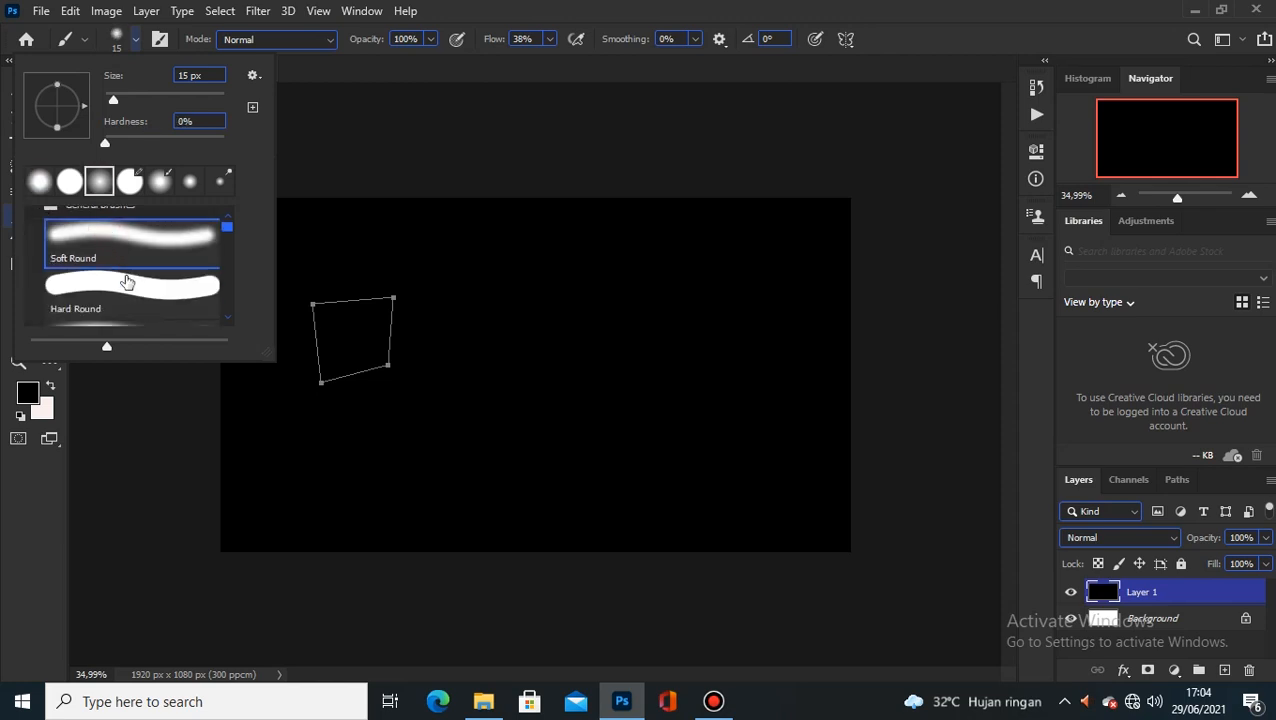
click(130, 287)
scroll(171, 285, down, 1)
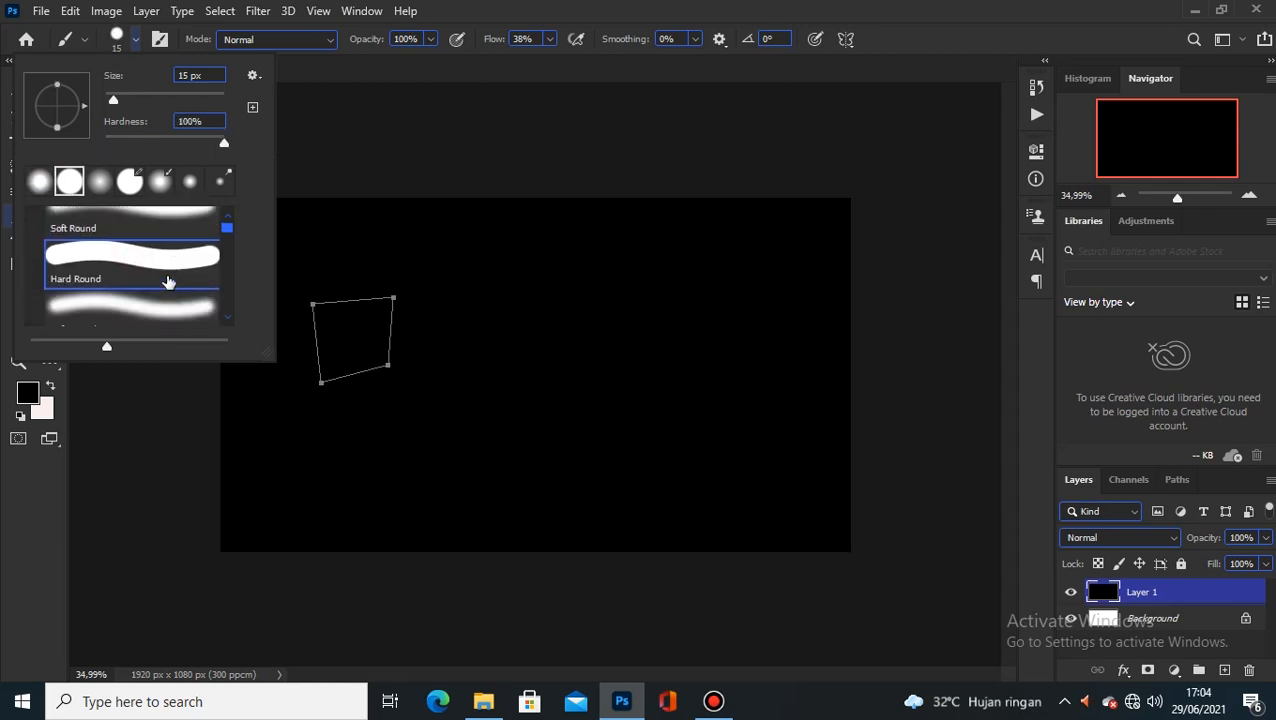
scroll(151, 275, up, 1)
click(157, 250)
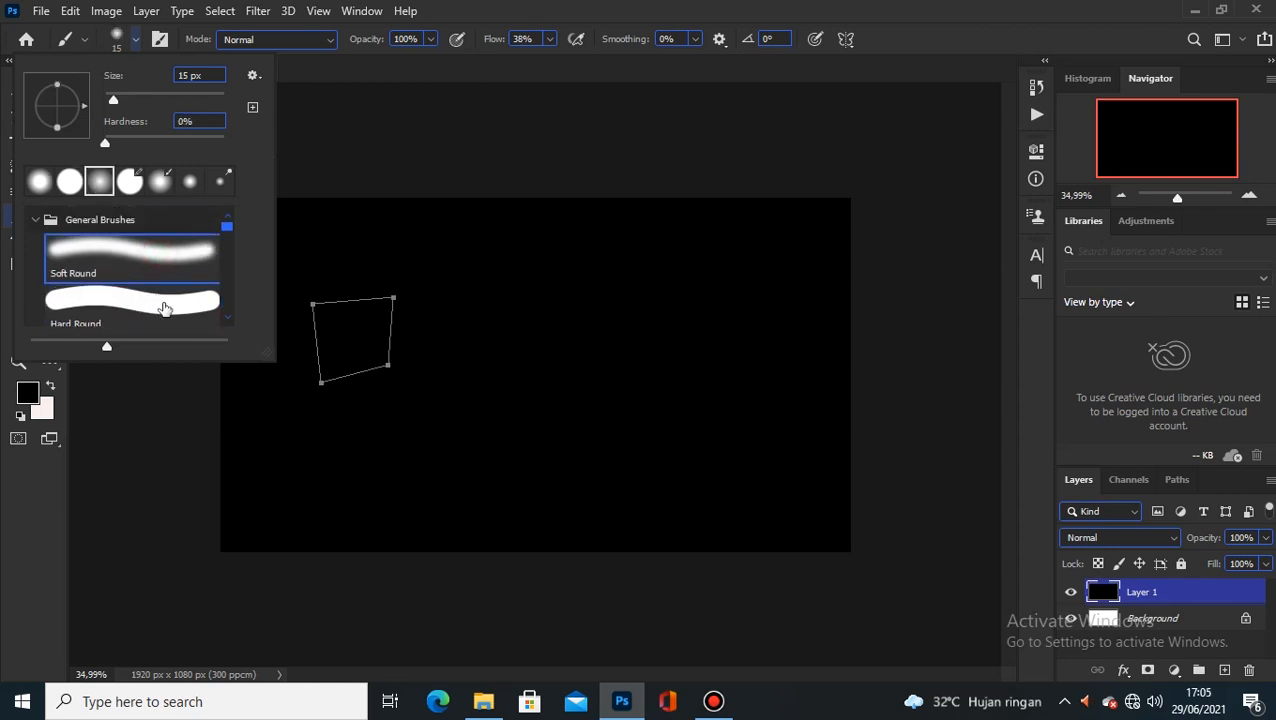
click(166, 291)
click(162, 251)
click(162, 293)
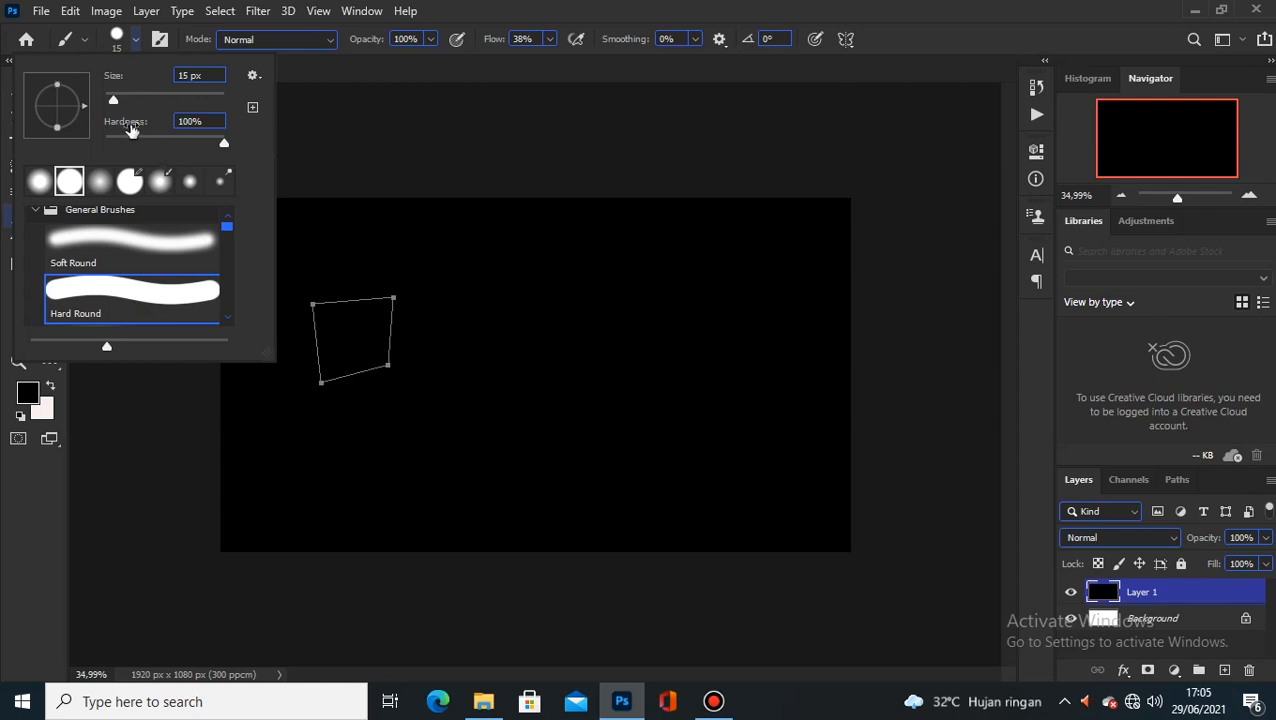
mouse_move(114, 104)
mouse_down()
mouse_move(127, 104)
mouse_move(128, 123)
mouse_up()
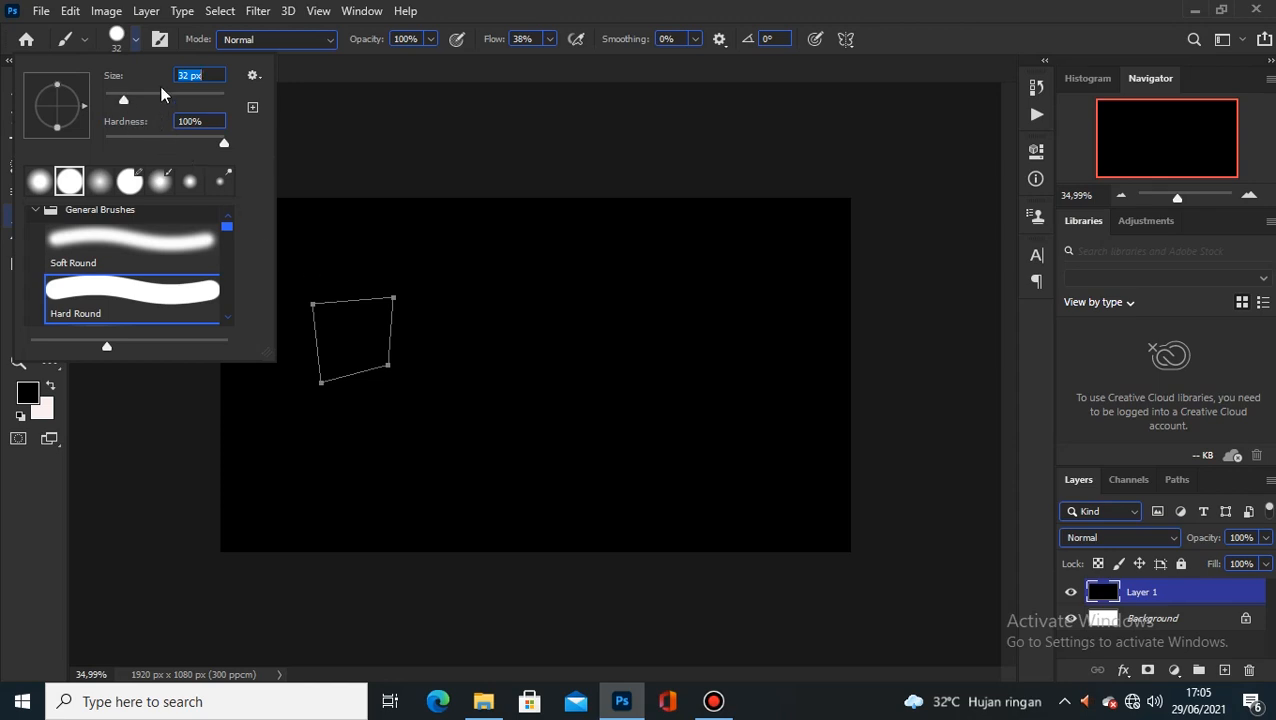
click(137, 46)
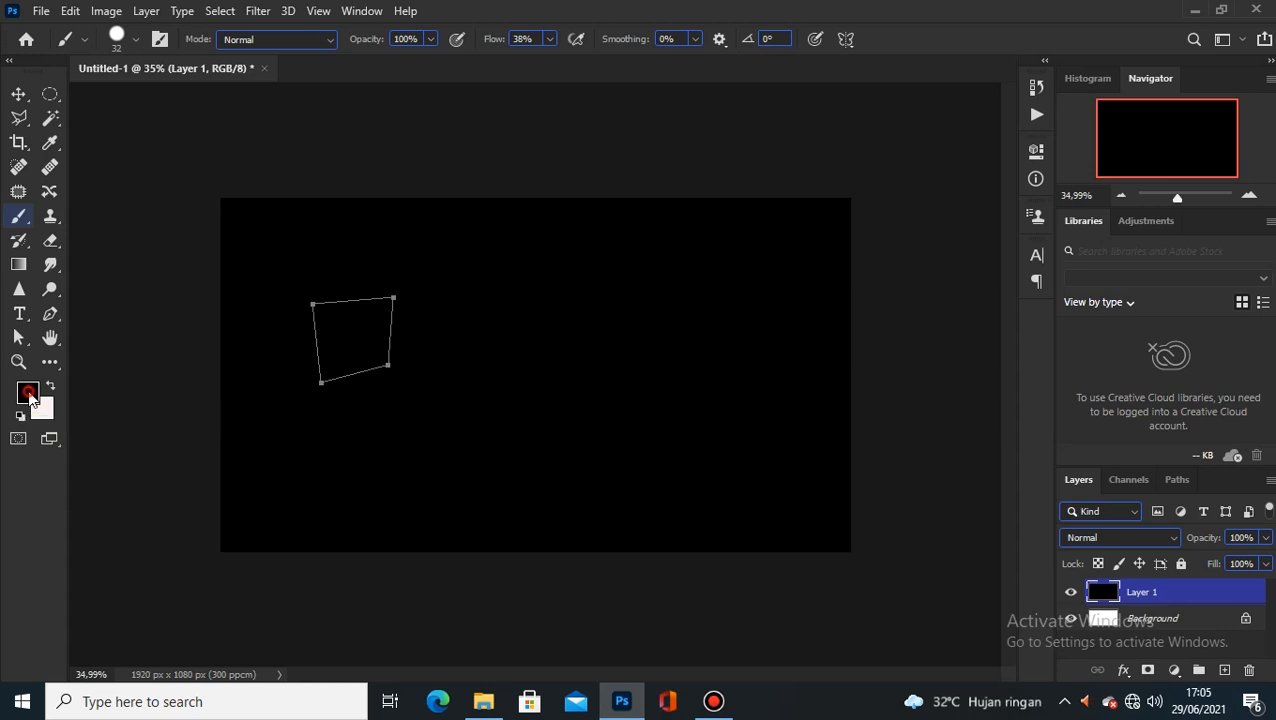
Set the foreground color to white (ffffff) for stroking the path
click(28, 394)
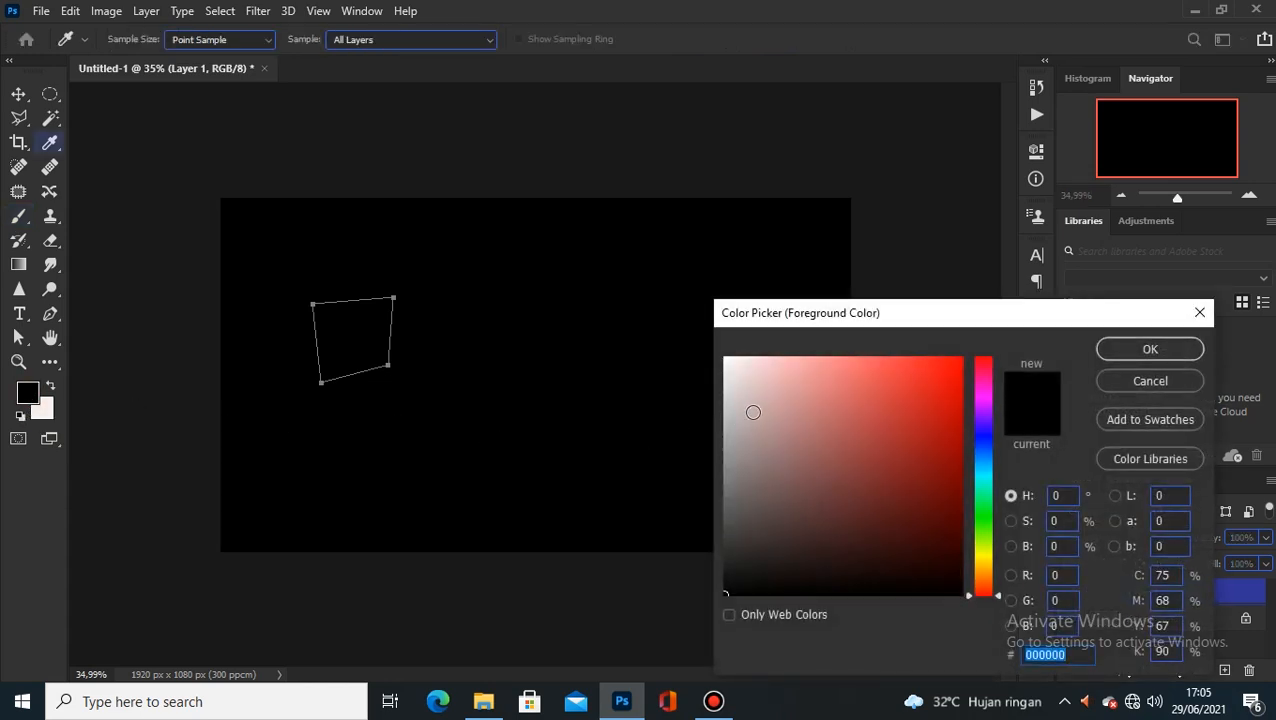
drag(735, 379, 724, 357)
click(1120, 349)
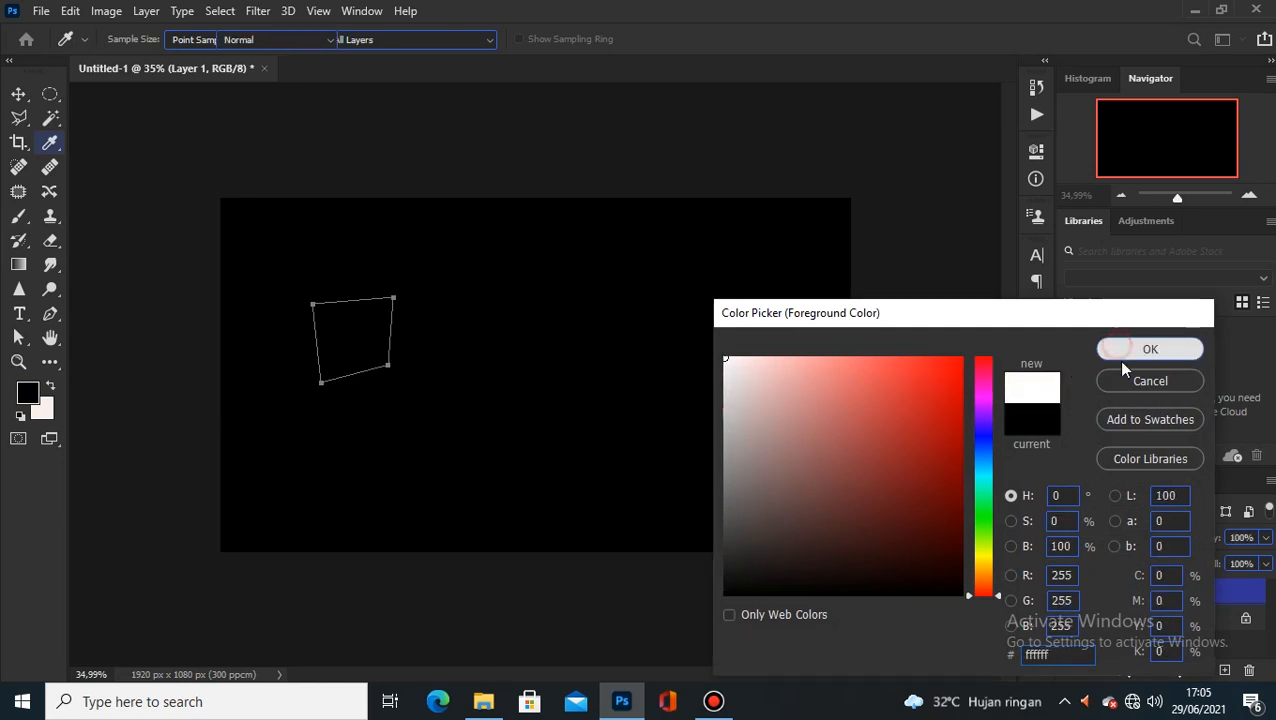
Stroke the quadrilateral path on Layer 1 using the Brush tool with Simulate Pressure enabled
click(52, 316)
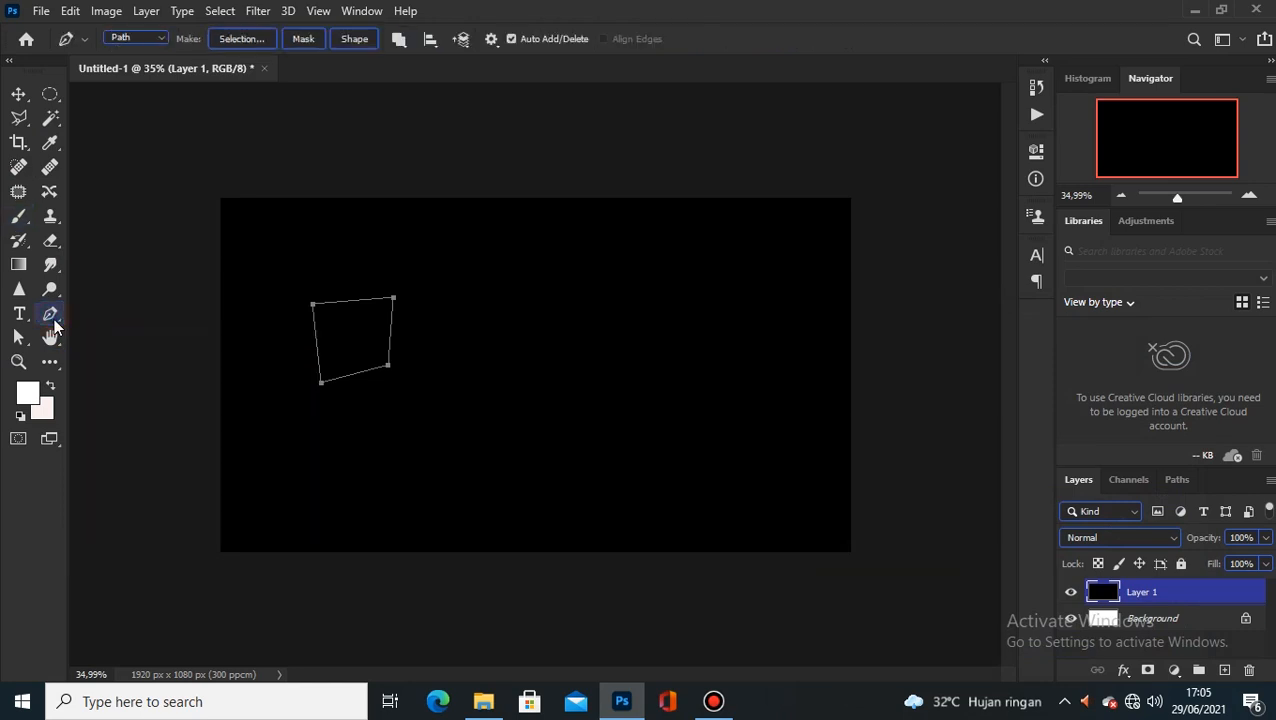
right_click(342, 352)
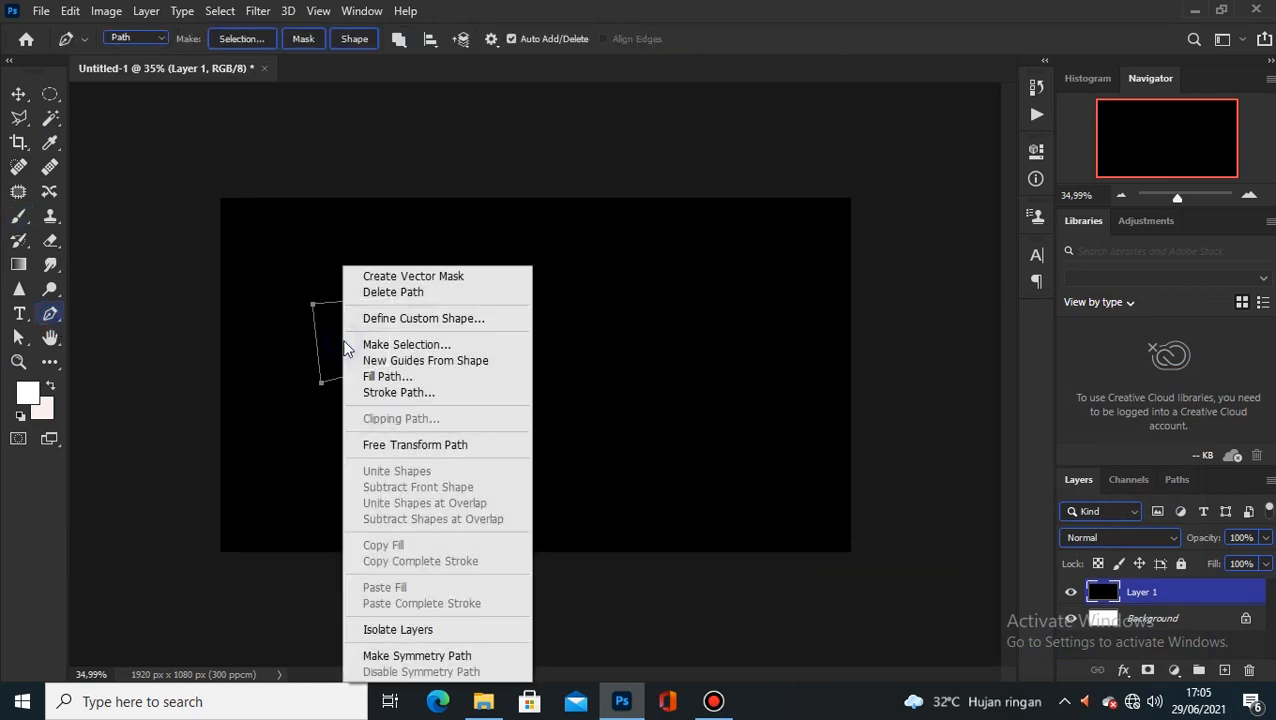
click(425, 393)
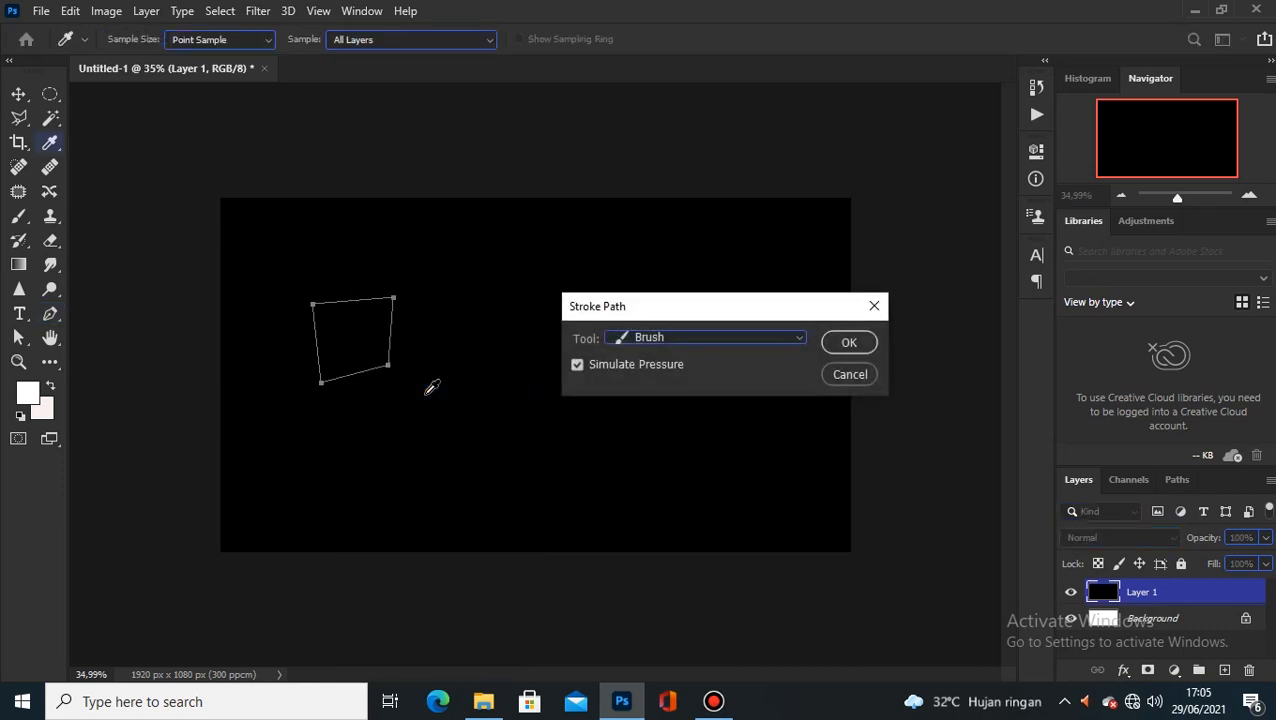
click(710, 343)
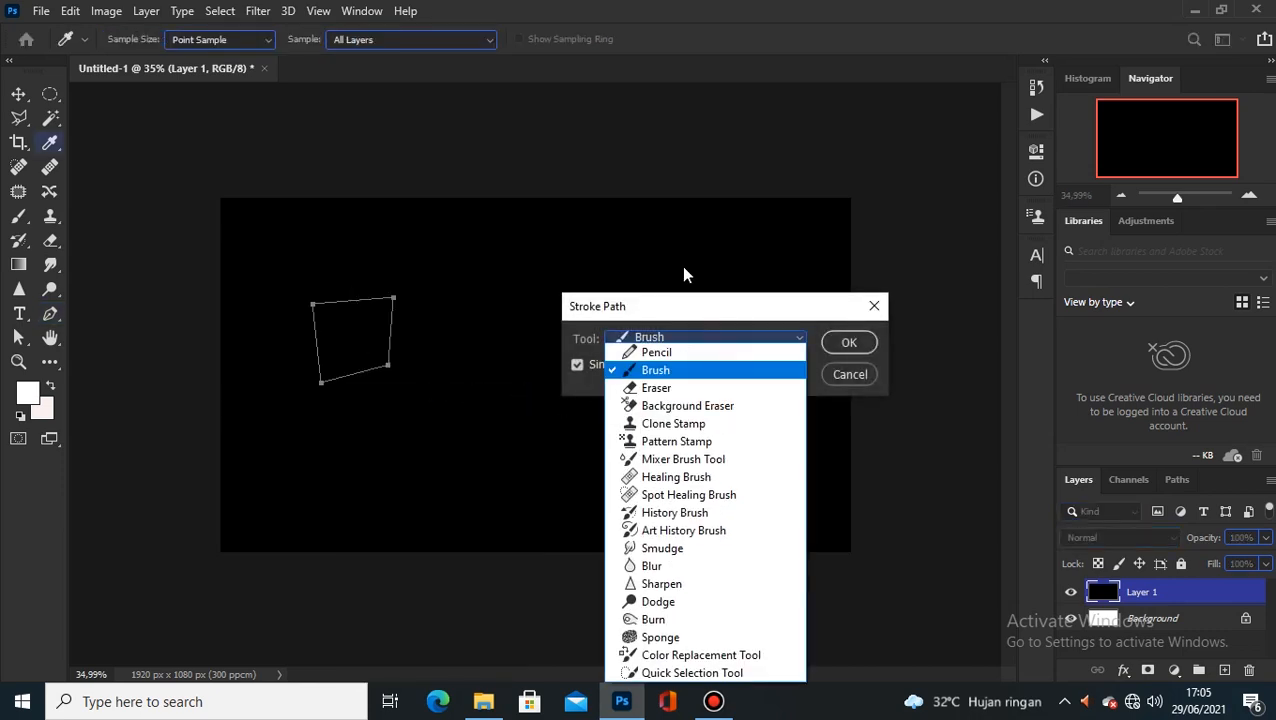
click(683, 372)
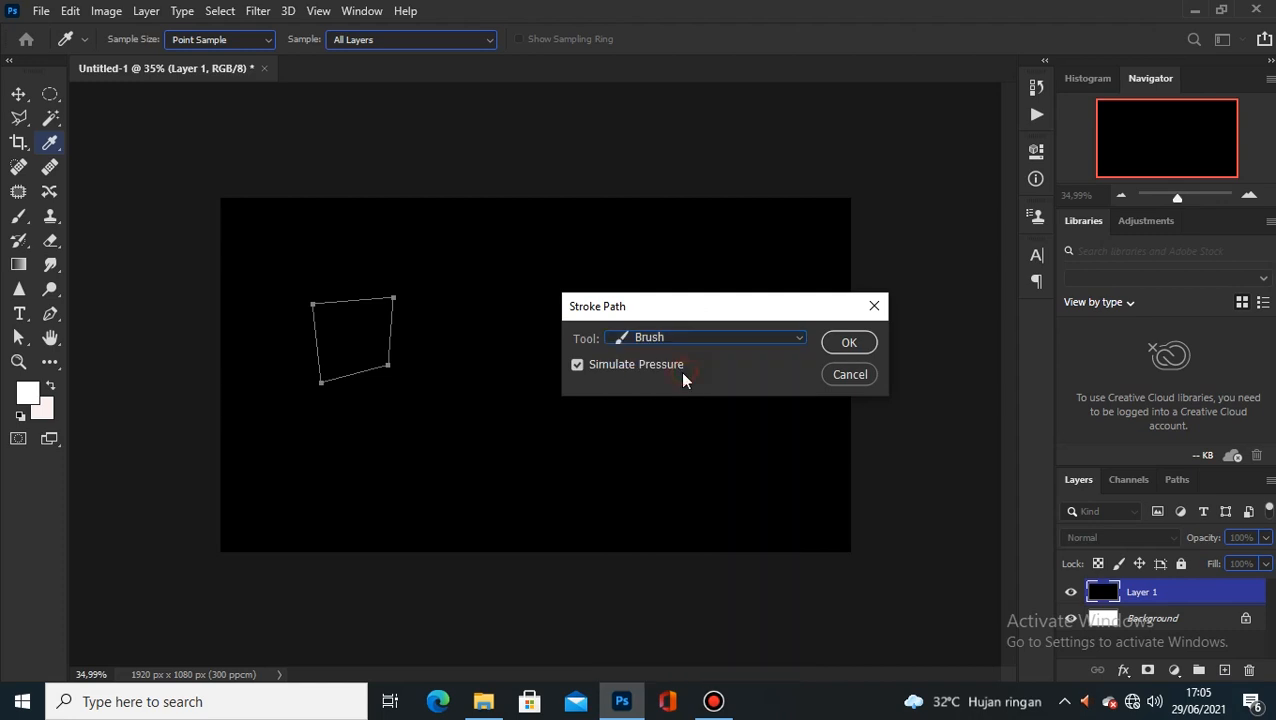
click(847, 343)
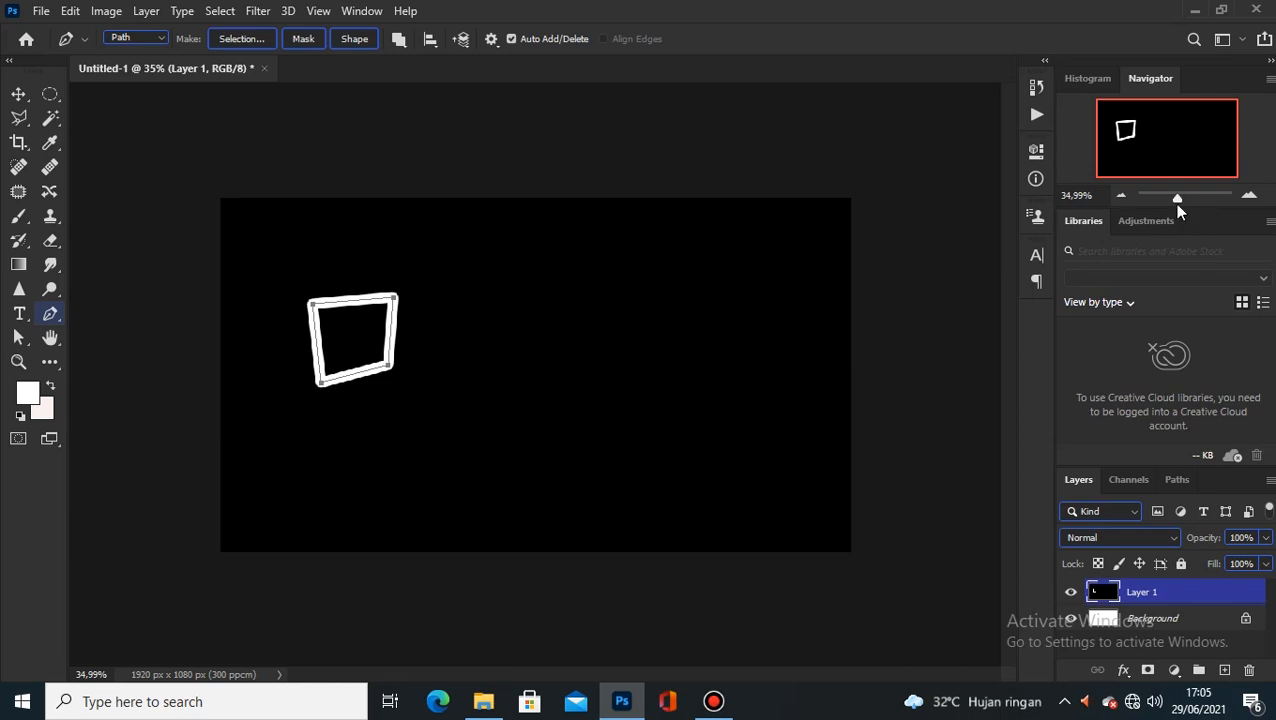
Inspect the stroked quadrilateral up close and dismiss its path outline from the canvas
mouse_move(1179, 203)
mouse_down()
mouse_move(1245, 197)
mouse_move(1178, 193)
mouse_up()
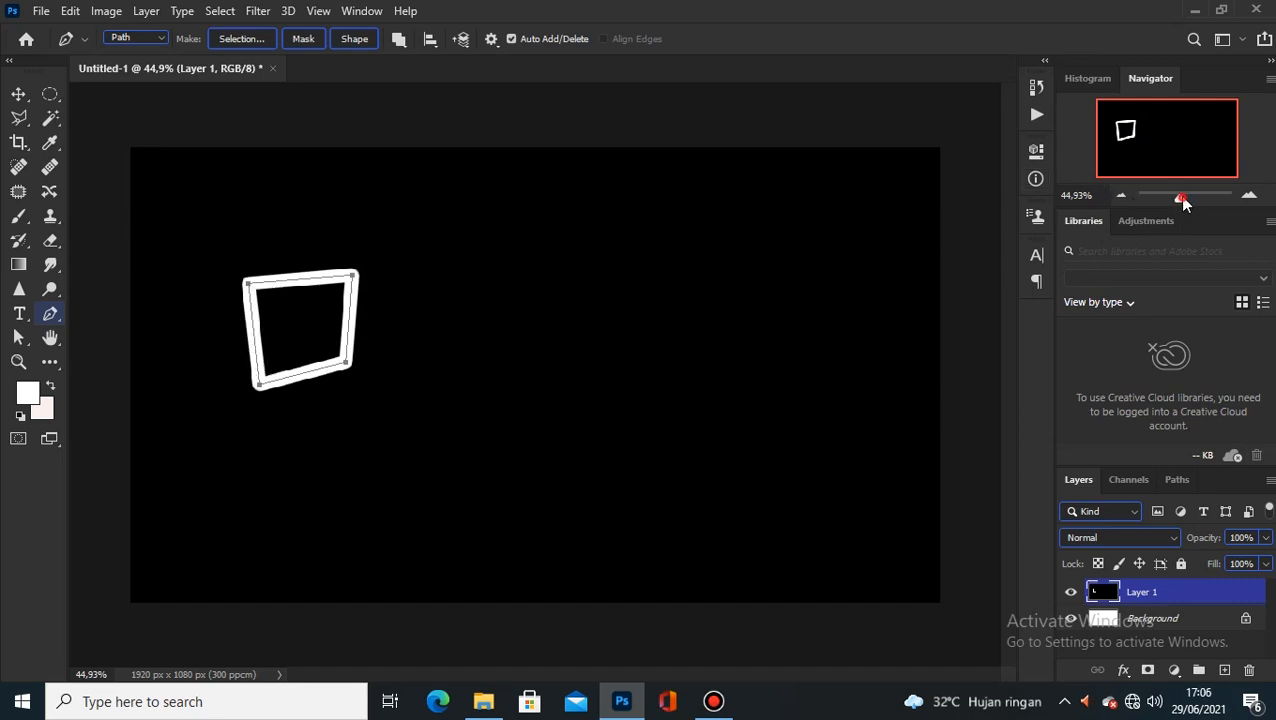
drag(1178, 196, 1184, 202)
drag(1133, 125, 1112, 146)
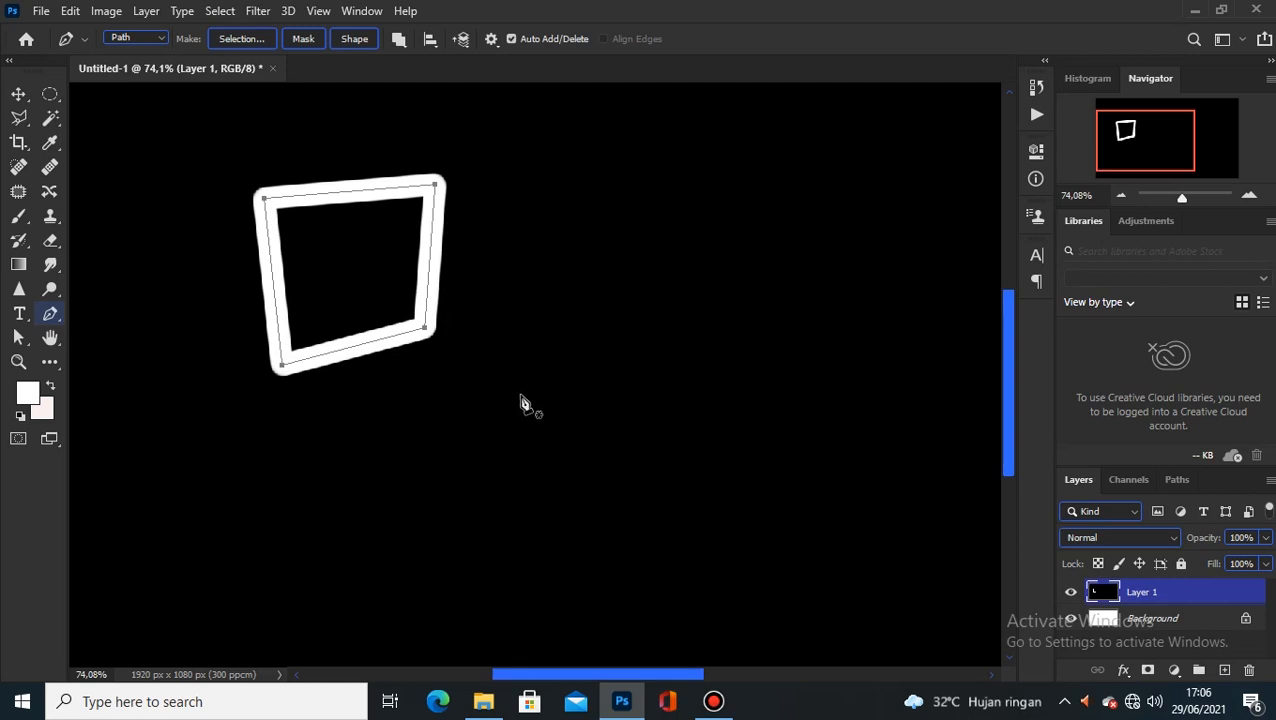
key(Return)
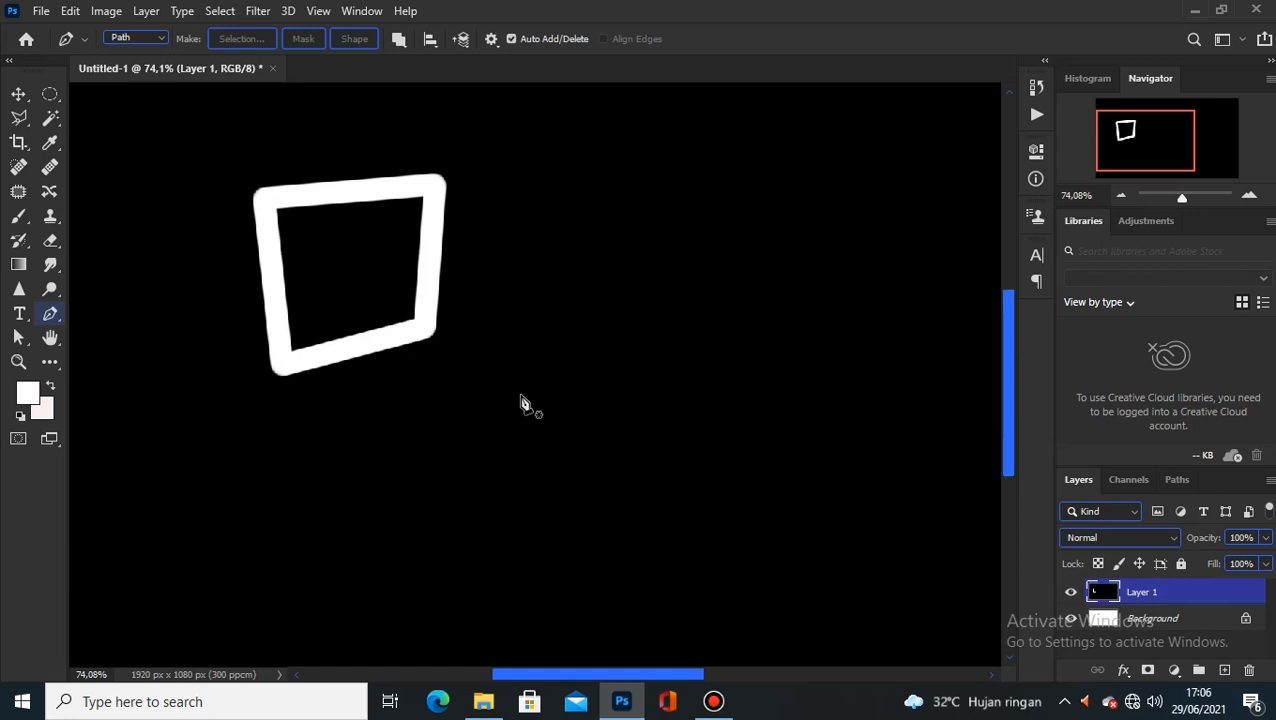
scroll(427, 365, up, 3)
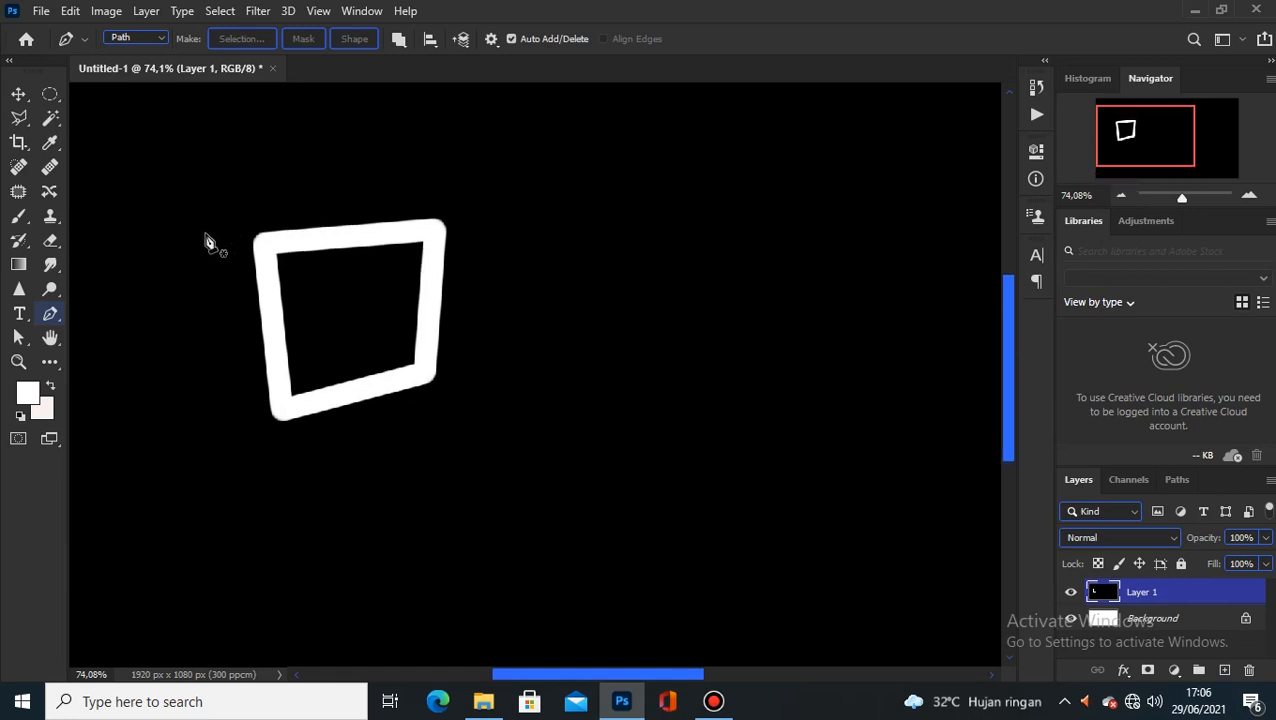